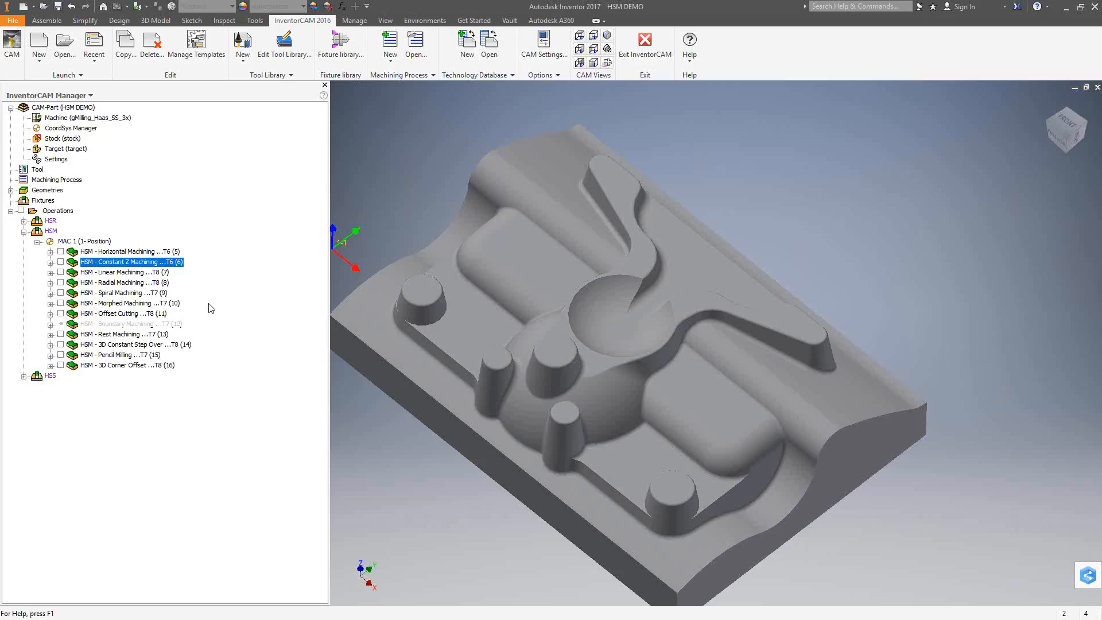
Step: Open the HSM Horizontal Machining operation and view the list of available machining technologies, keeping the part visible beside the dialog
{"action": "double_click", "coordinate": [111, 252]}
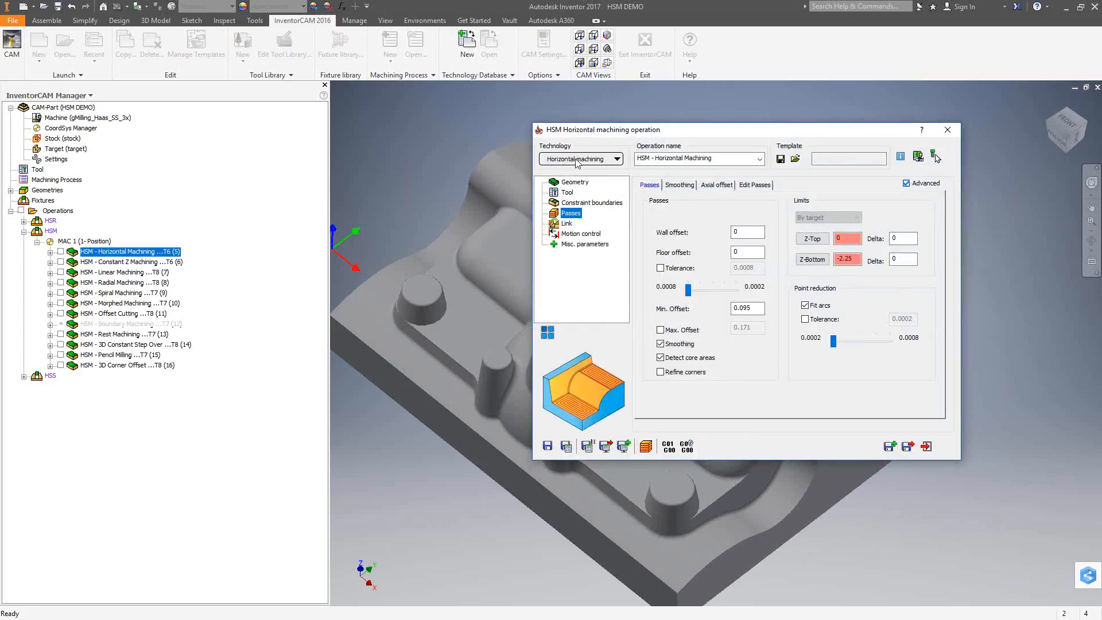
{"action": "left_click", "coordinate": [615, 160]}
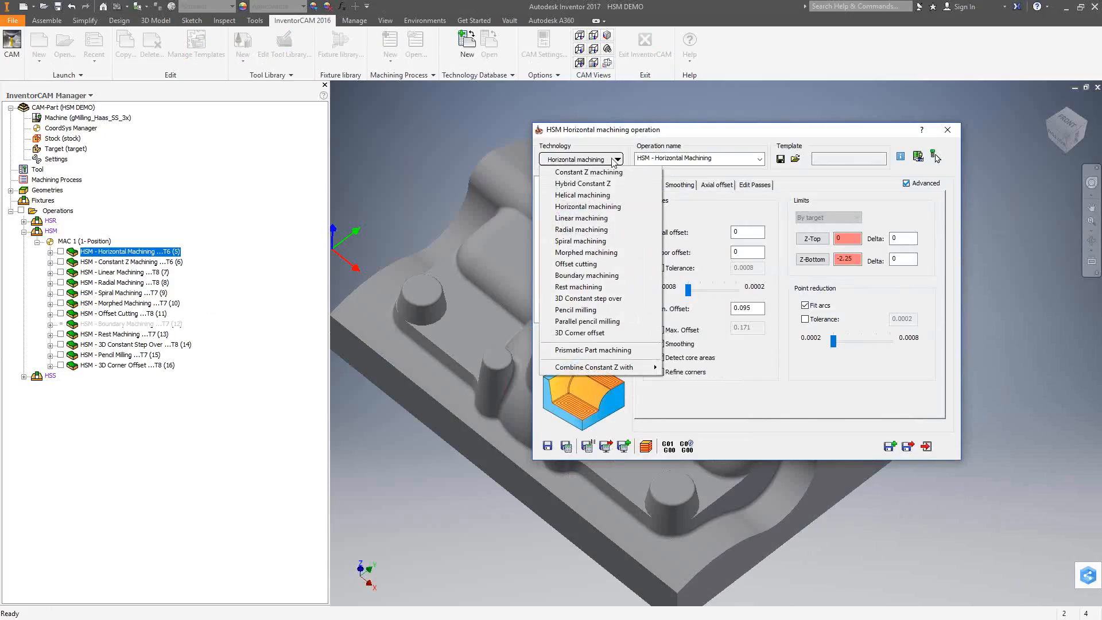
{"action": "left_click", "coordinate": [618, 133]}
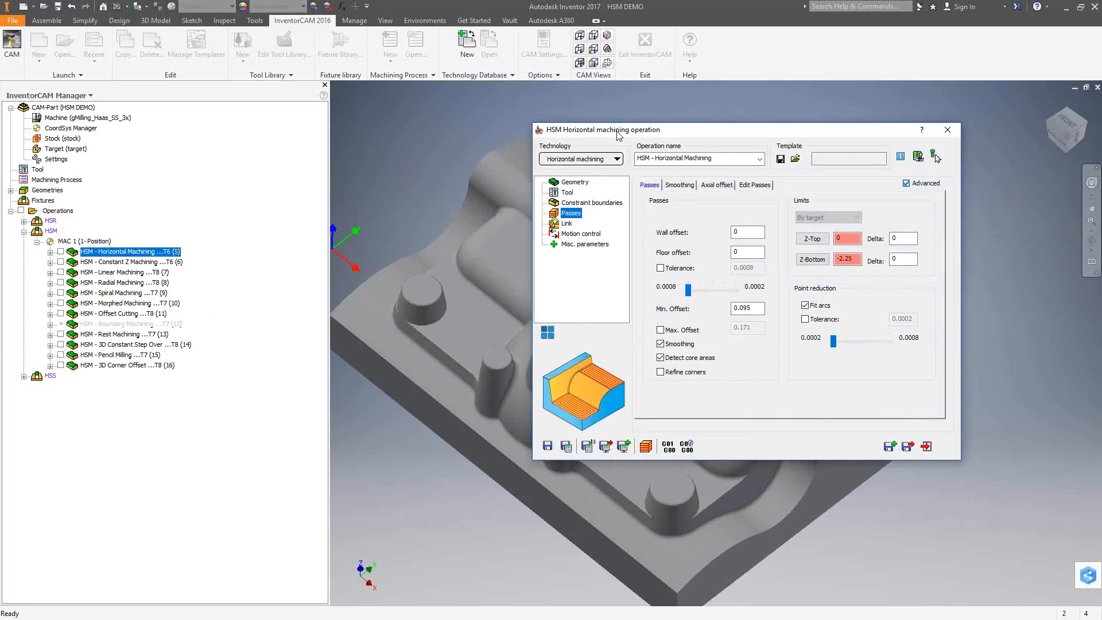
{"action": "left_click_drag", "start_coordinate": [677, 133], "coordinate": [270, 145]}
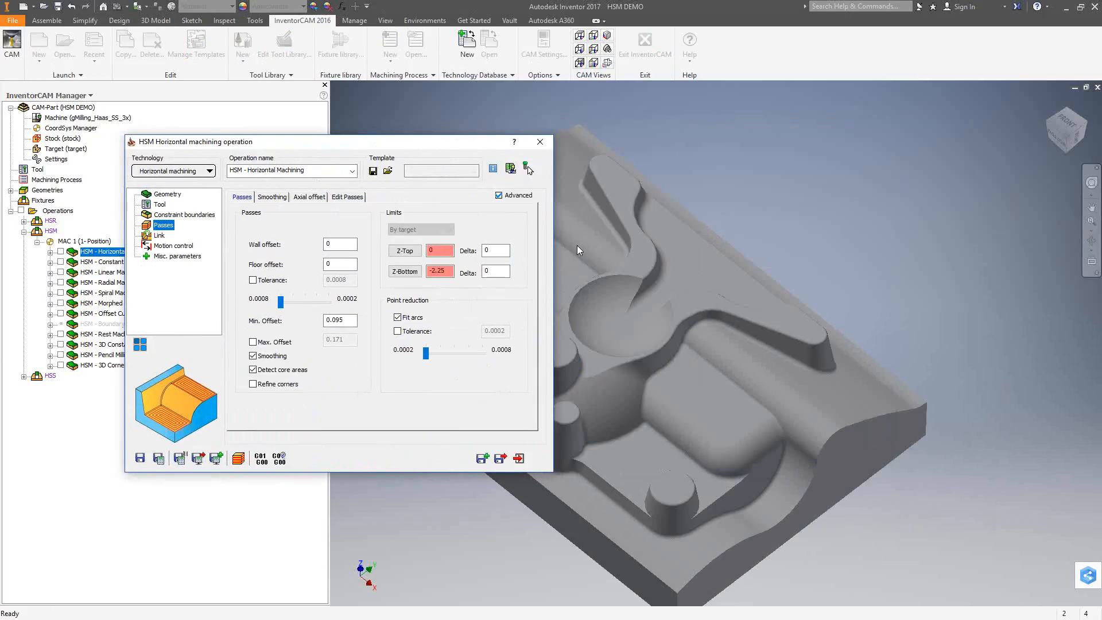
{"action": "middle_click_drag", "start_coordinate": [636, 346], "coordinate": [779, 337]}
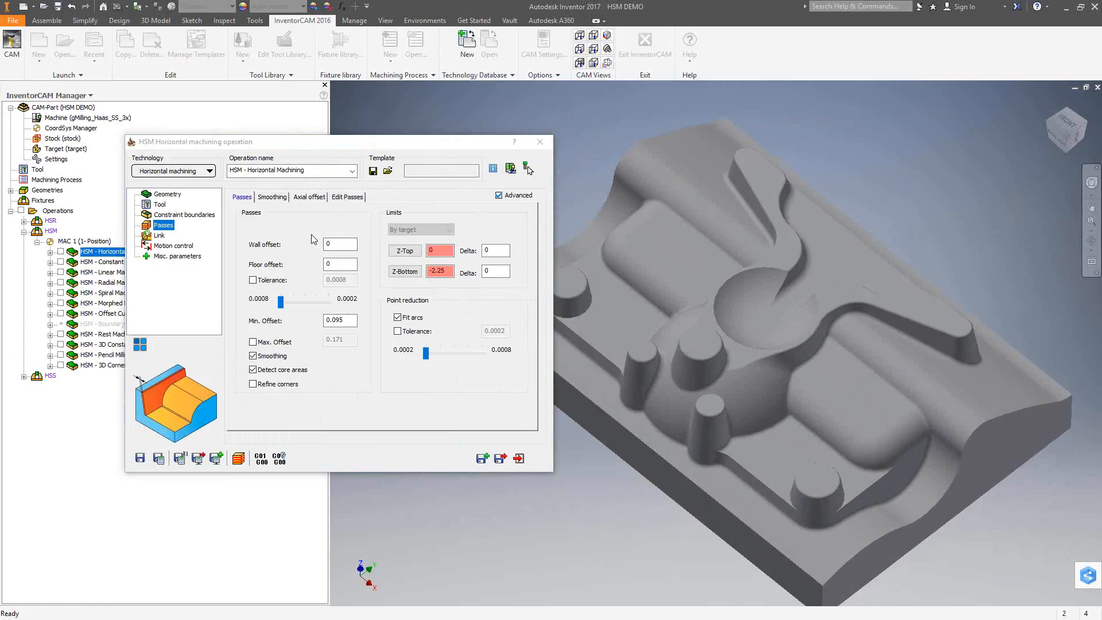
Step: Review the operation's target geometry, show its automatically created constraint boundary, and check the tool definition
{"action": "left_click", "coordinate": [167, 194]}
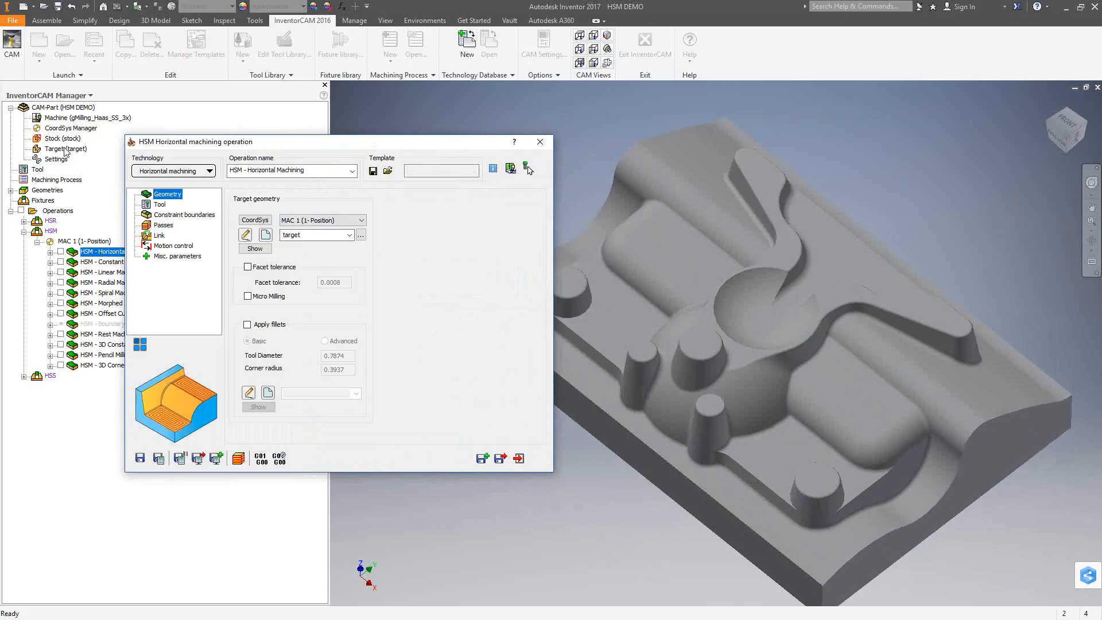
{"action": "left_click", "coordinate": [173, 217]}
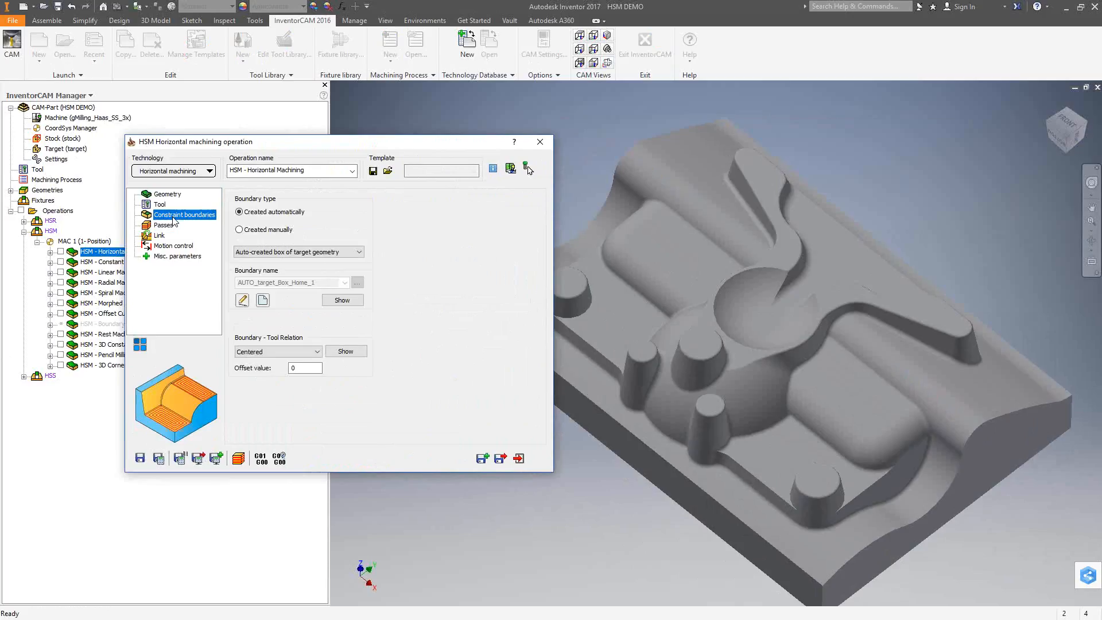
{"action": "left_click", "coordinate": [344, 300]}
{"action": "left_click", "coordinate": [320, 109]}
{"action": "left_click", "coordinate": [160, 205]}
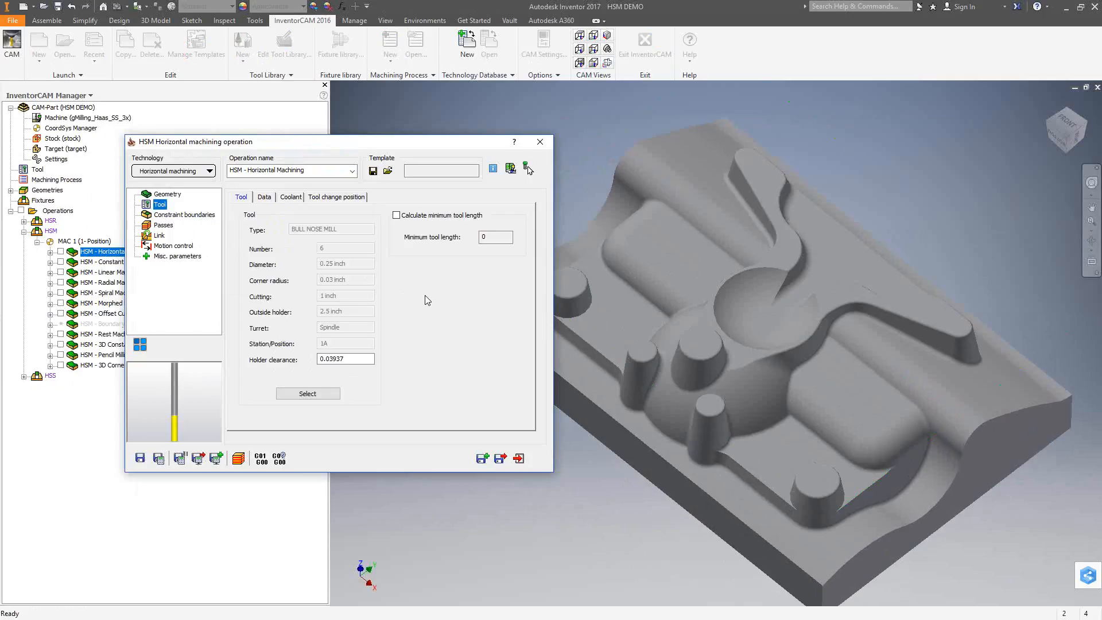
Step: Examine the horizontal machining pass settings, including floor offset and minimum offset, along with the smoothing parameters
{"action": "left_click", "coordinate": [163, 226]}
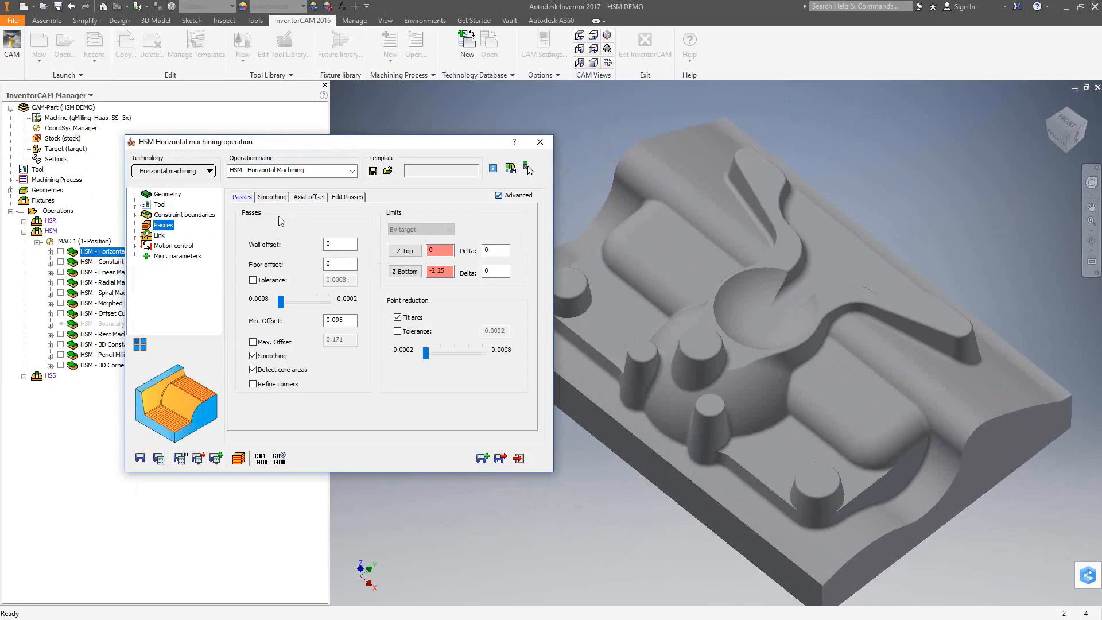
{"action": "mouse_move", "coordinate": [322, 241]}
{"action": "left_click", "coordinate": [331, 263]}
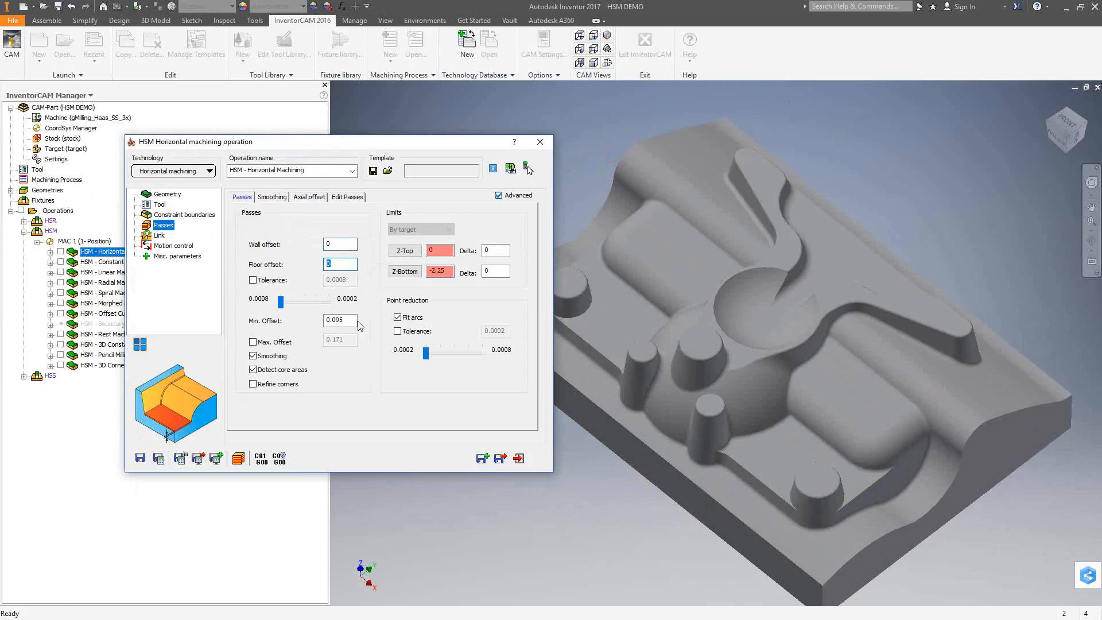
{"action": "left_click", "coordinate": [339, 320]}
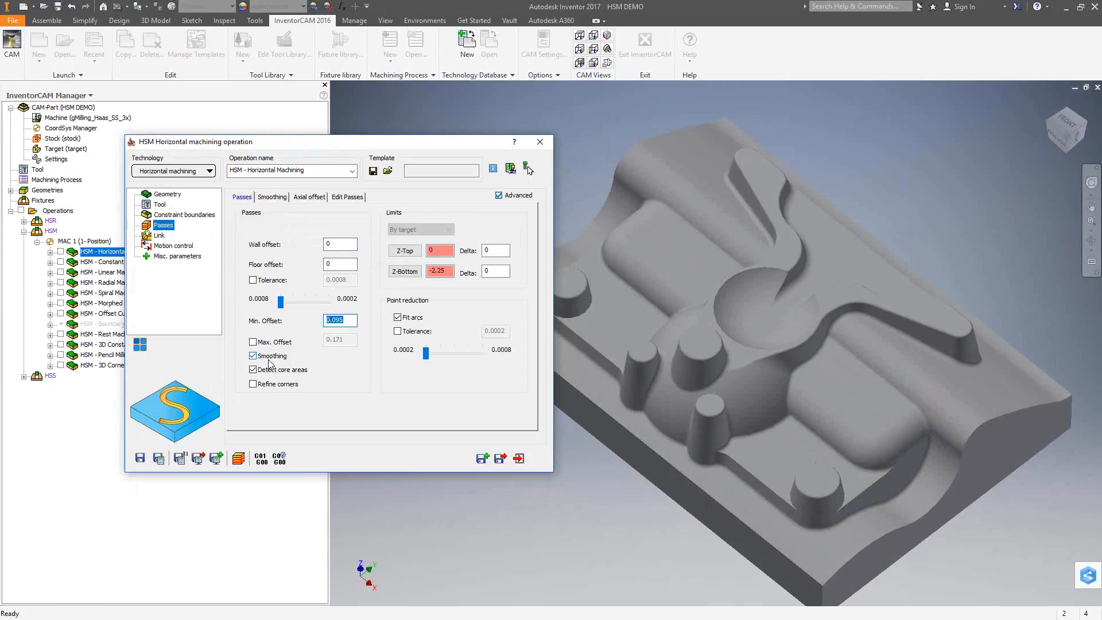
{"action": "left_click", "coordinate": [271, 197]}
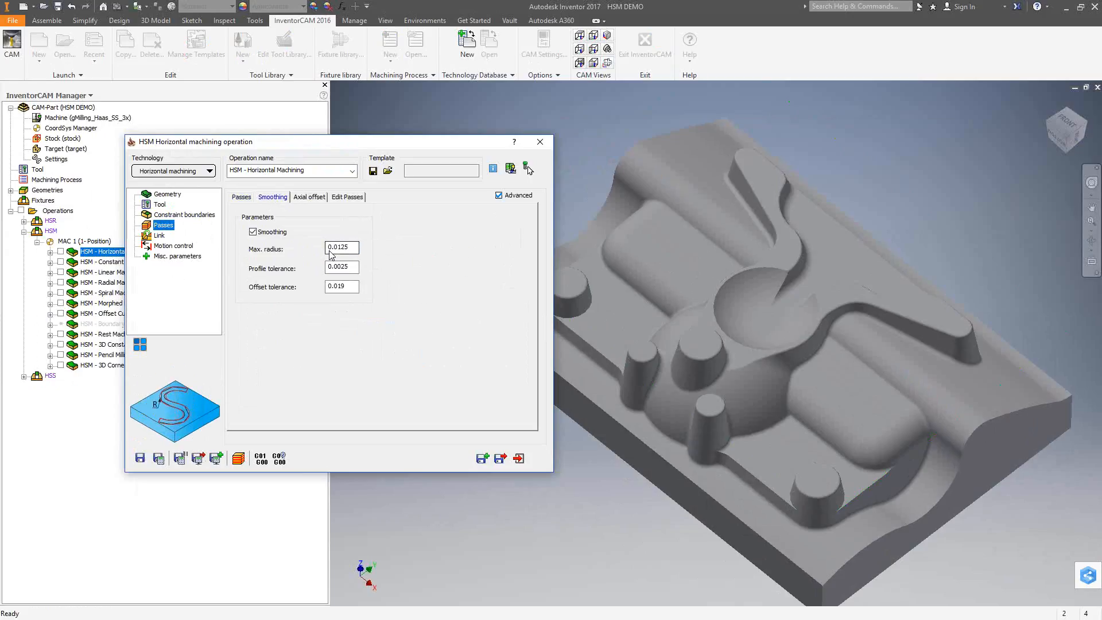
{"action": "left_click", "coordinate": [242, 197]}
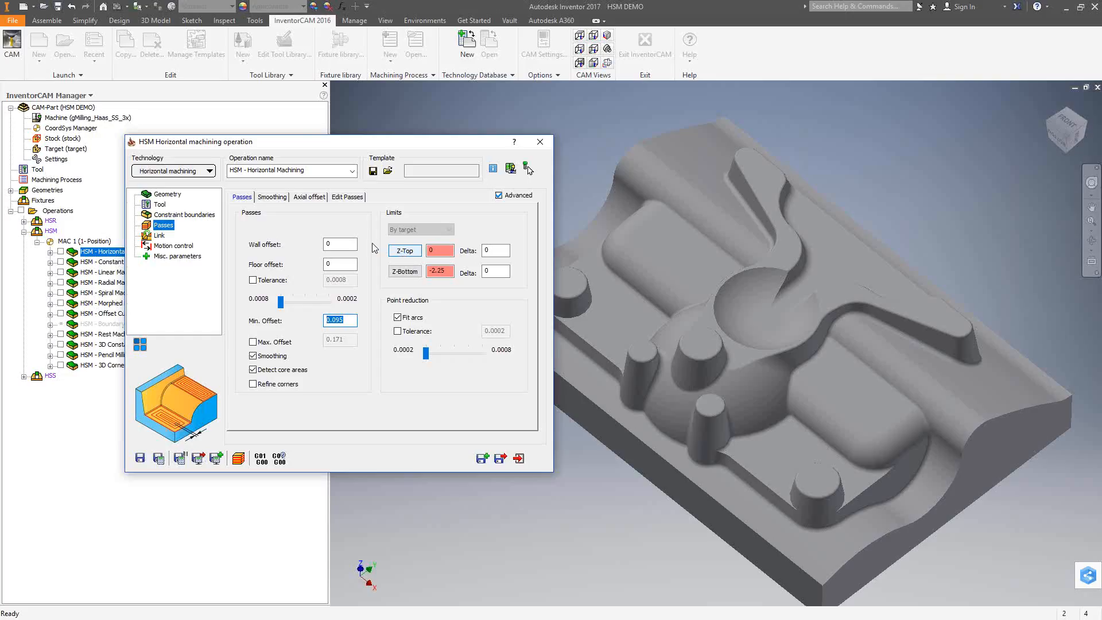
Step: Look through the horizontal operation's general, strategy and retract link settings, return to the passes, and close the operation
{"action": "left_click", "coordinate": [157, 237]}
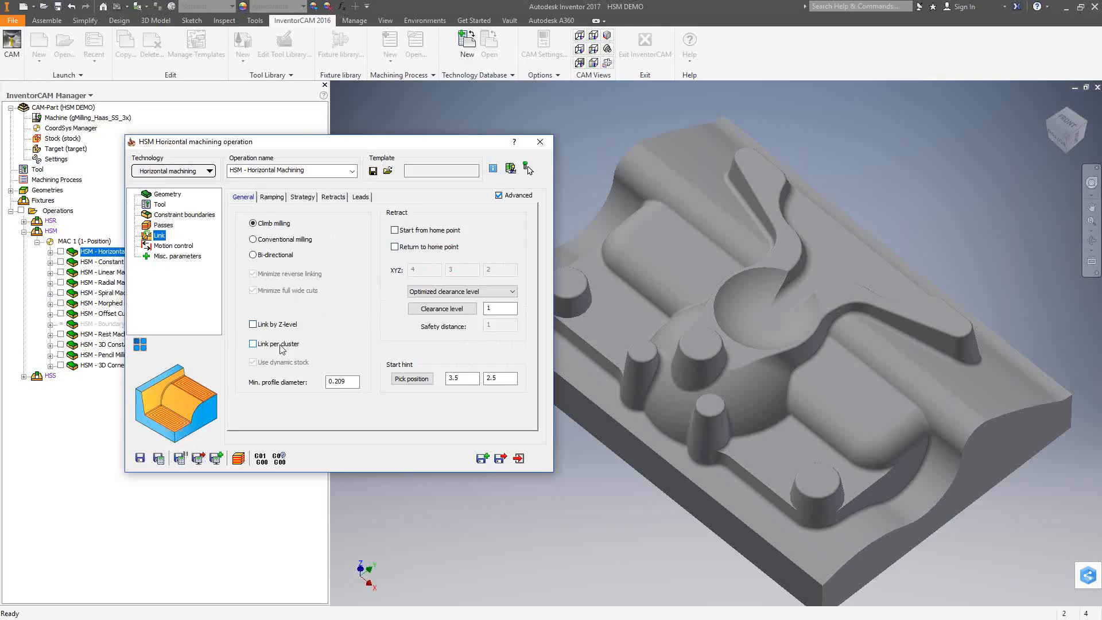
{"action": "left_click", "coordinate": [272, 197]}
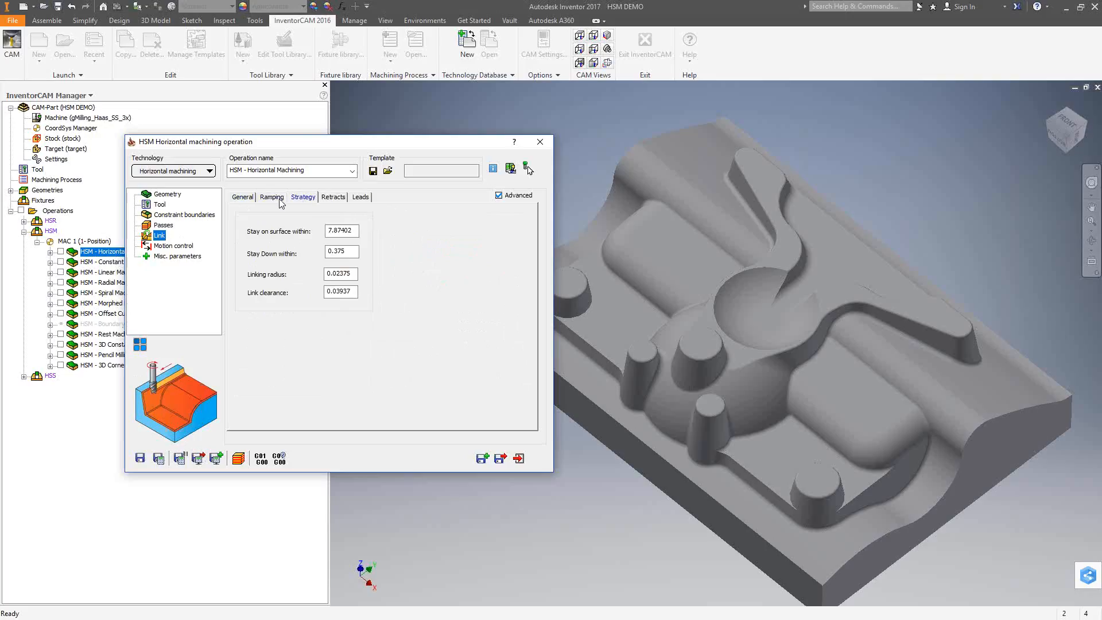
{"action": "left_click", "coordinate": [331, 198]}
{"action": "left_click", "coordinate": [238, 198]}
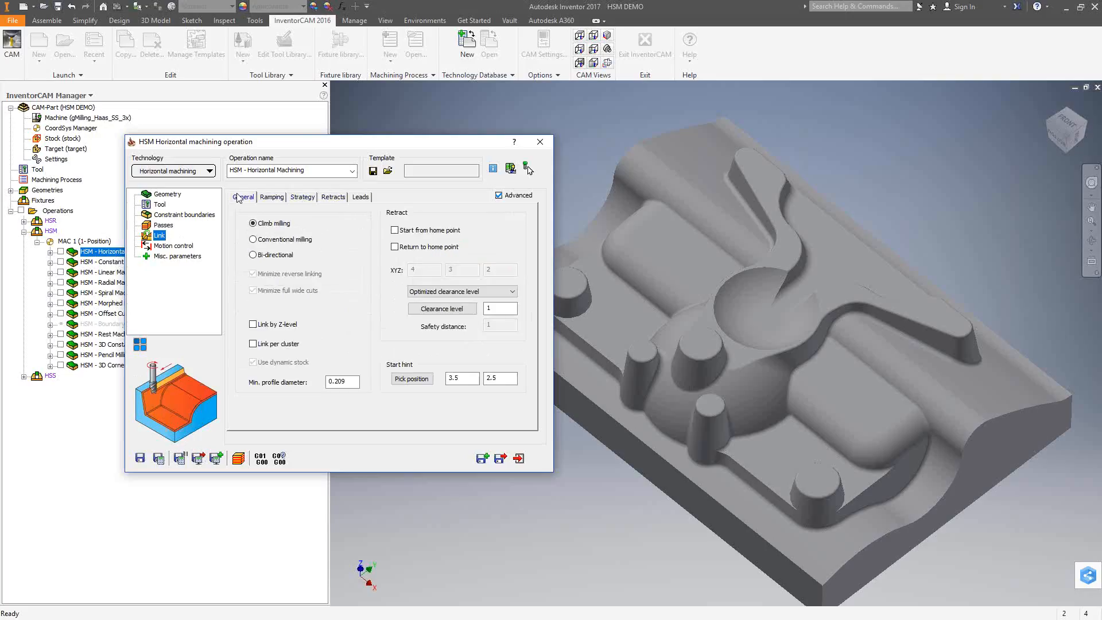
{"action": "left_click", "coordinate": [163, 226]}
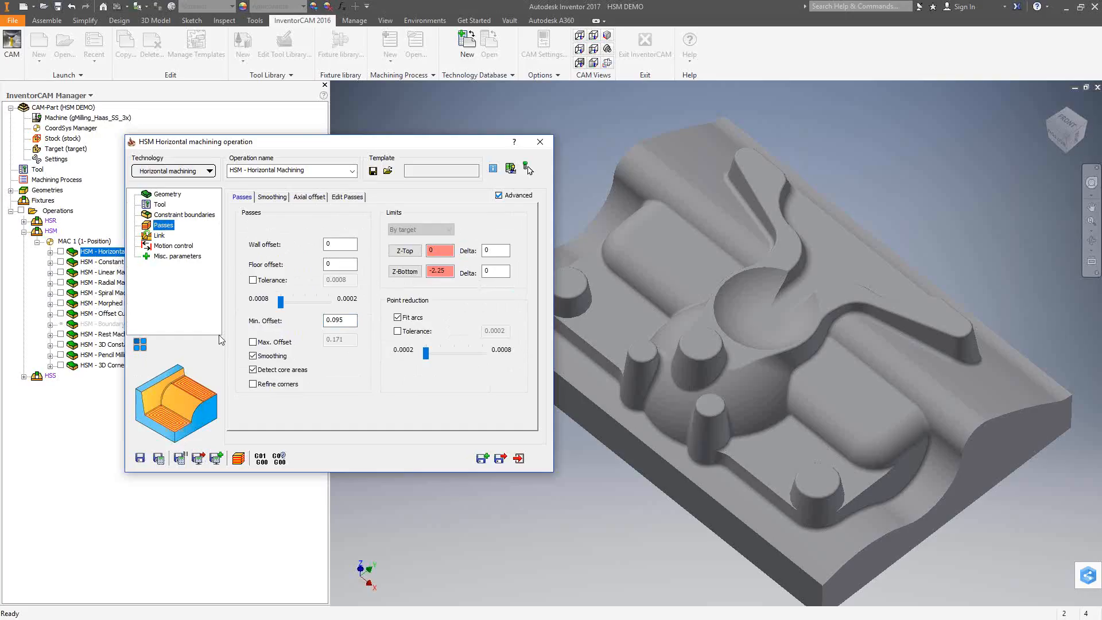
{"action": "left_click", "coordinate": [534, 147]}
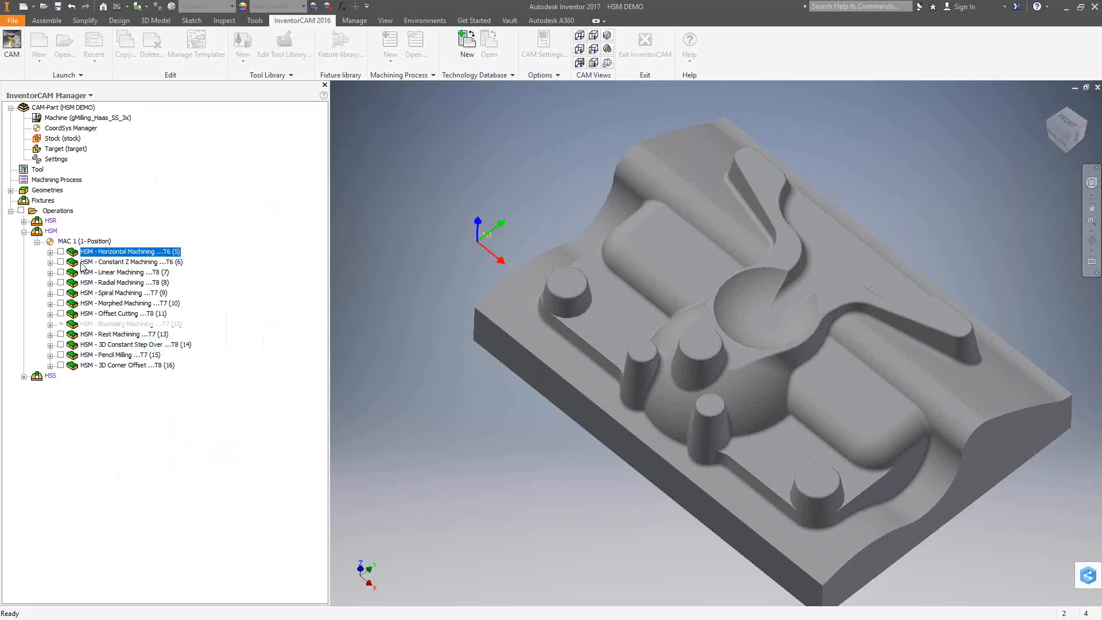
Step: Display the Horizontal Machining toolpath on the part, inspect it from another angle, and hide it again
{"action": "left_click", "coordinate": [60, 251]}
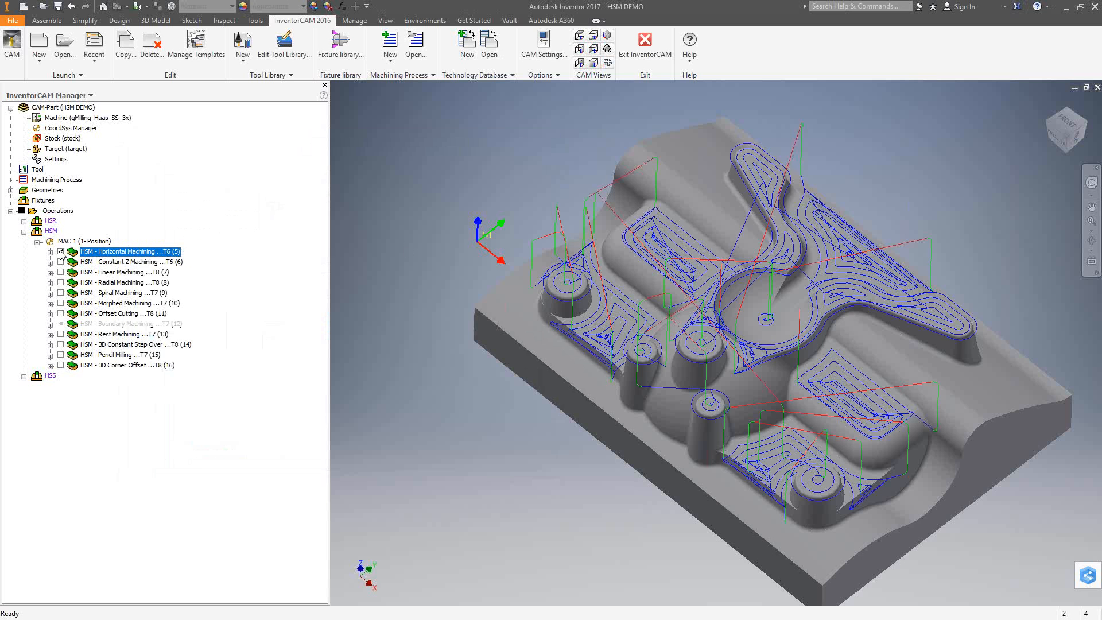
{"action": "key", "text": "F4"}
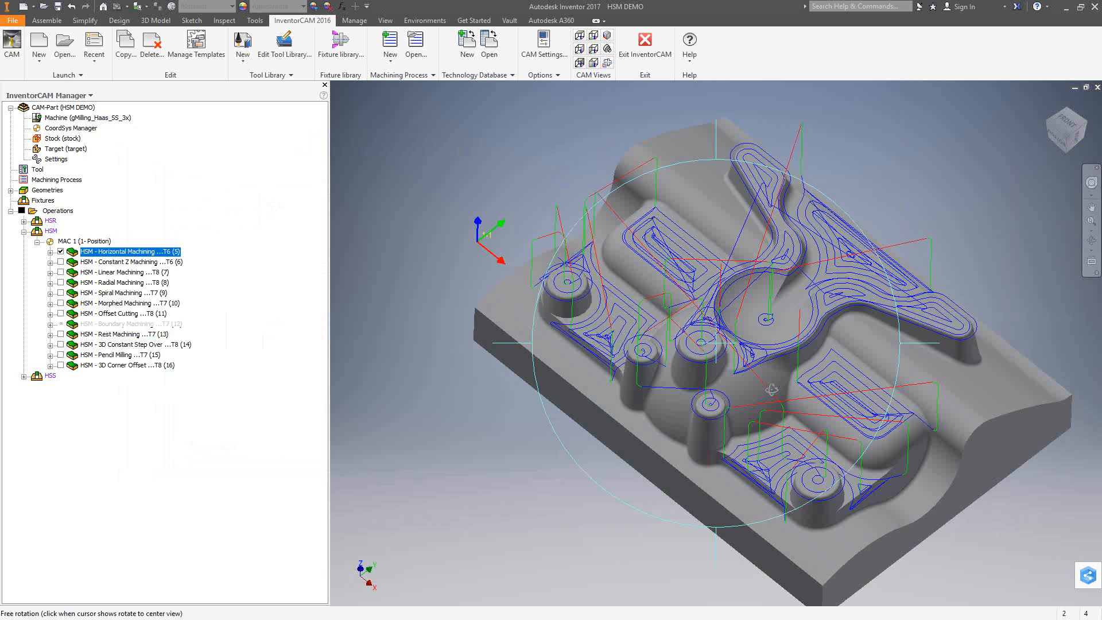
{"action": "left_click_drag", "start_coordinate": [825, 408], "coordinate": [817, 384]}
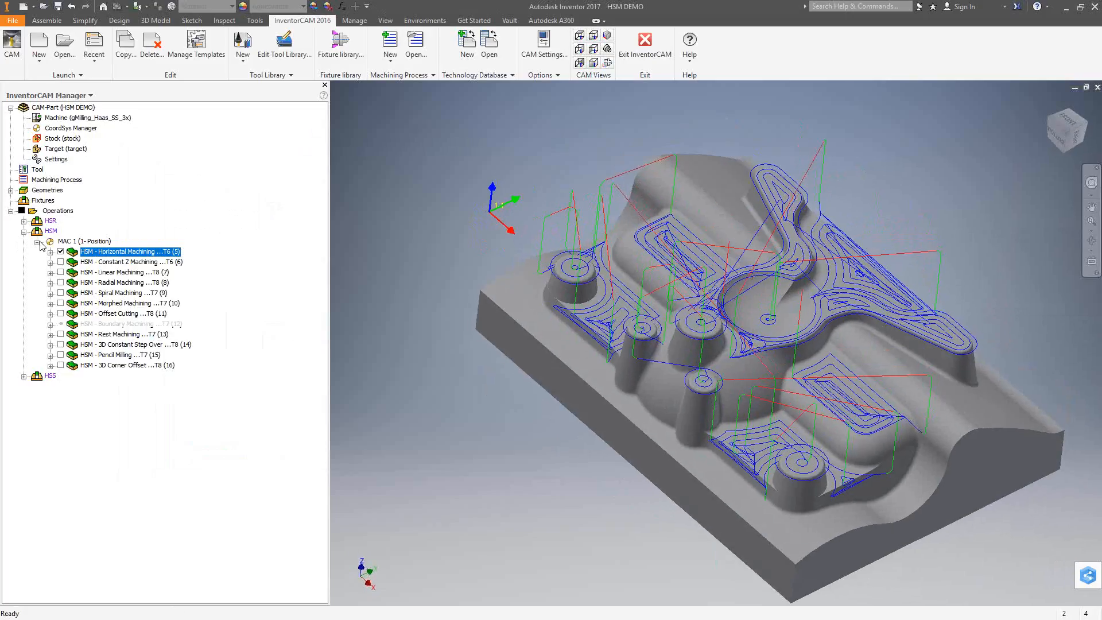
{"action": "left_click", "coordinate": [61, 252]}
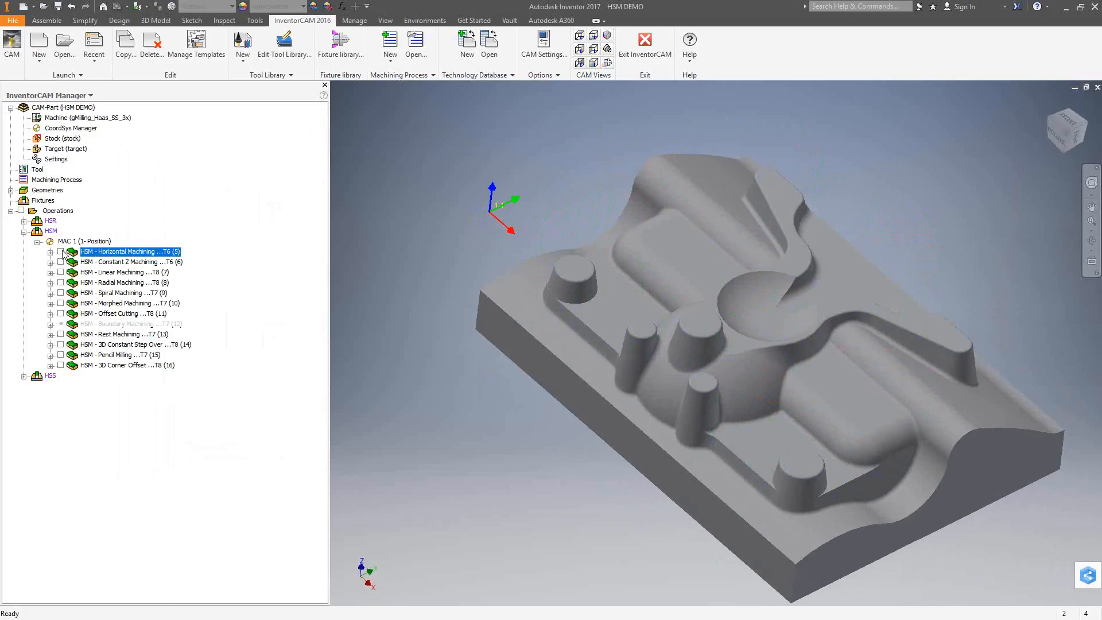
Step: Open the HSM Constant Z Machining operation, review its offsets, step down, angle limits and adaptive step-down options, and close it
{"action": "double_click", "coordinate": [100, 262]}
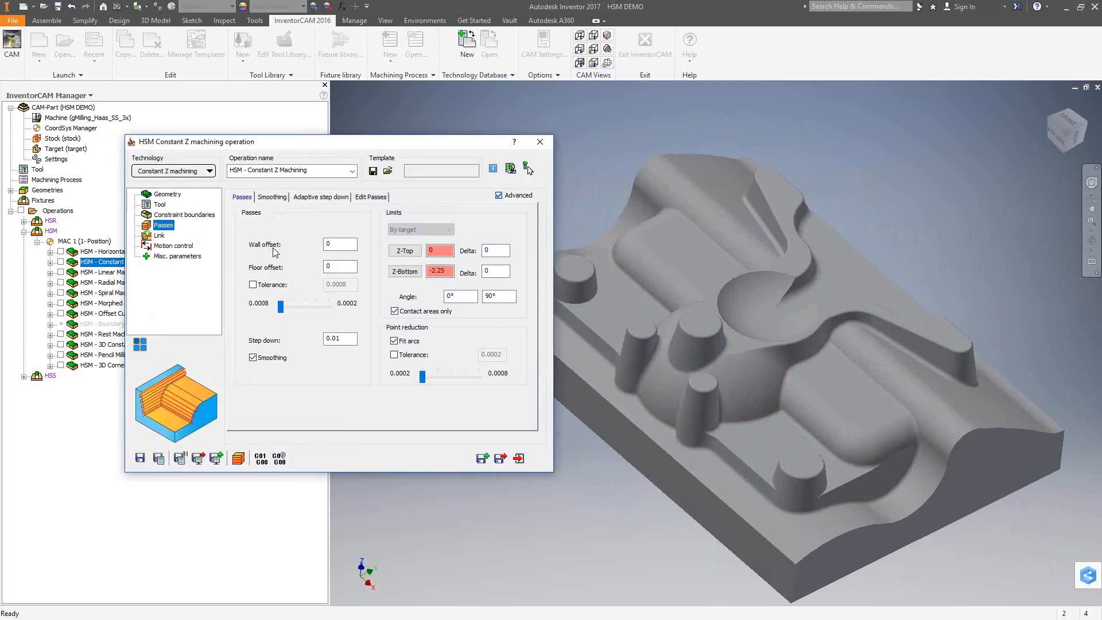
{"action": "left_click", "coordinate": [340, 247]}
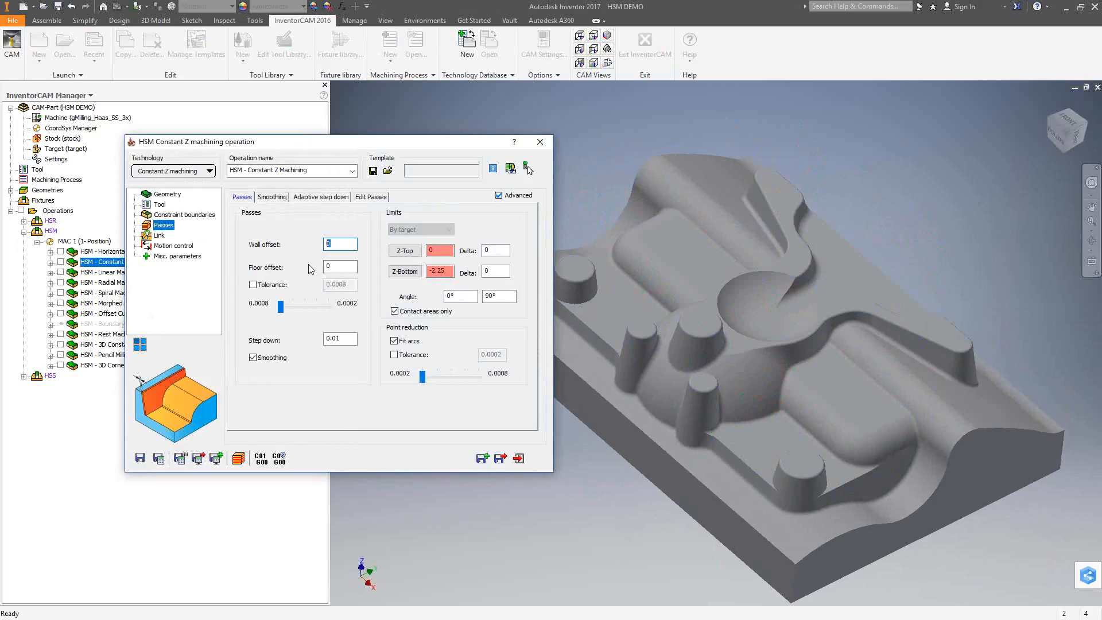
{"action": "key", "text": "Tab"}
{"action": "left_click", "coordinate": [337, 343]}
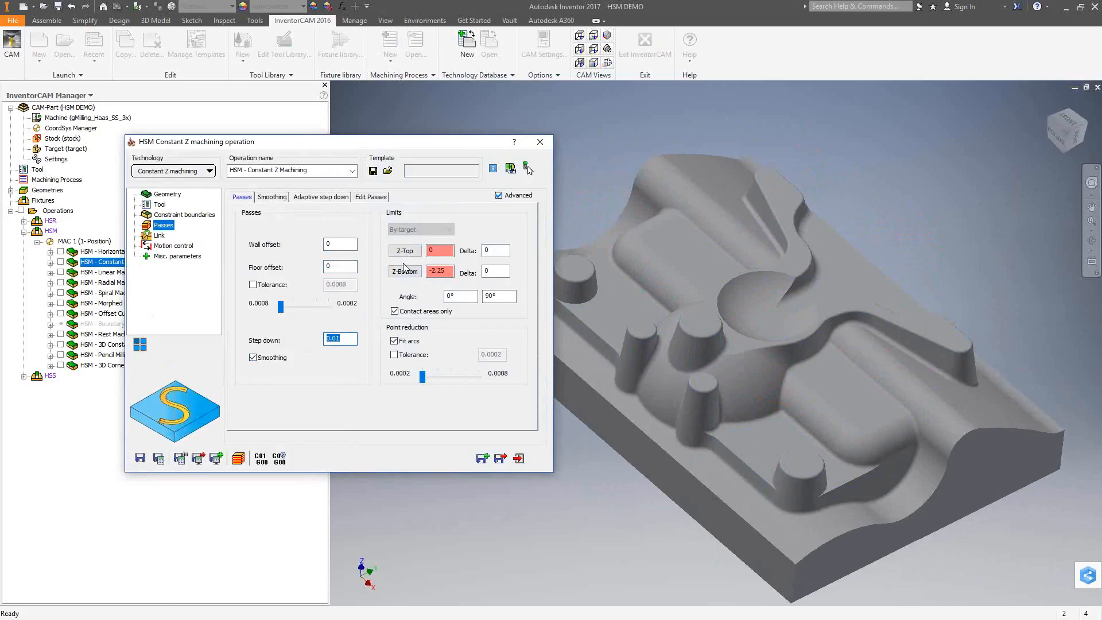
{"action": "left_click", "coordinate": [446, 295]}
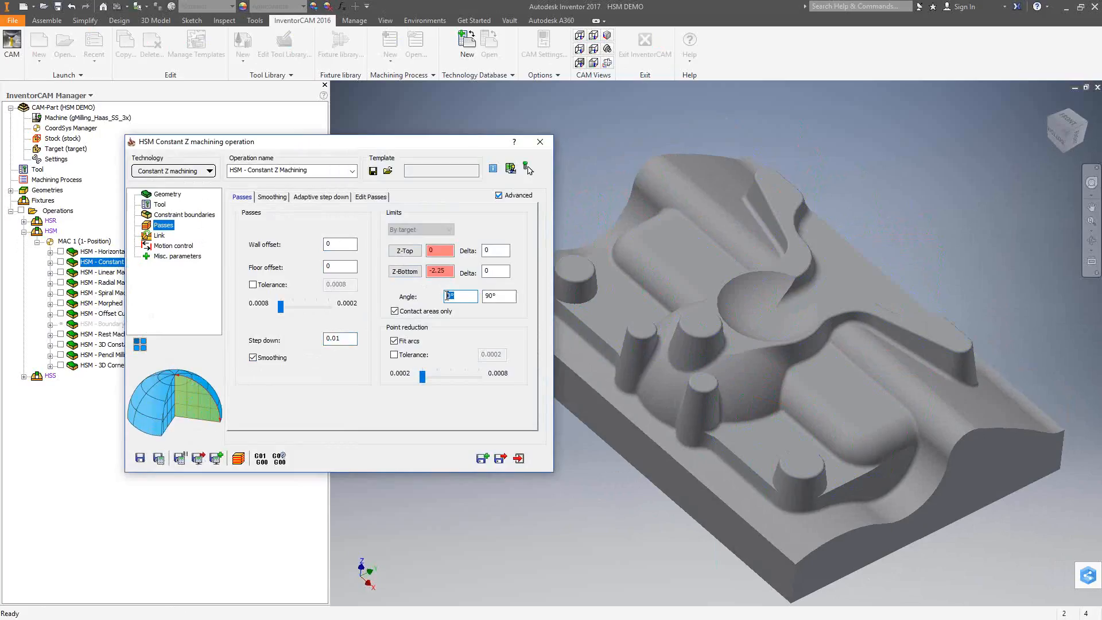
{"action": "key", "text": "Tab"}
{"action": "left_click", "coordinate": [311, 197]}
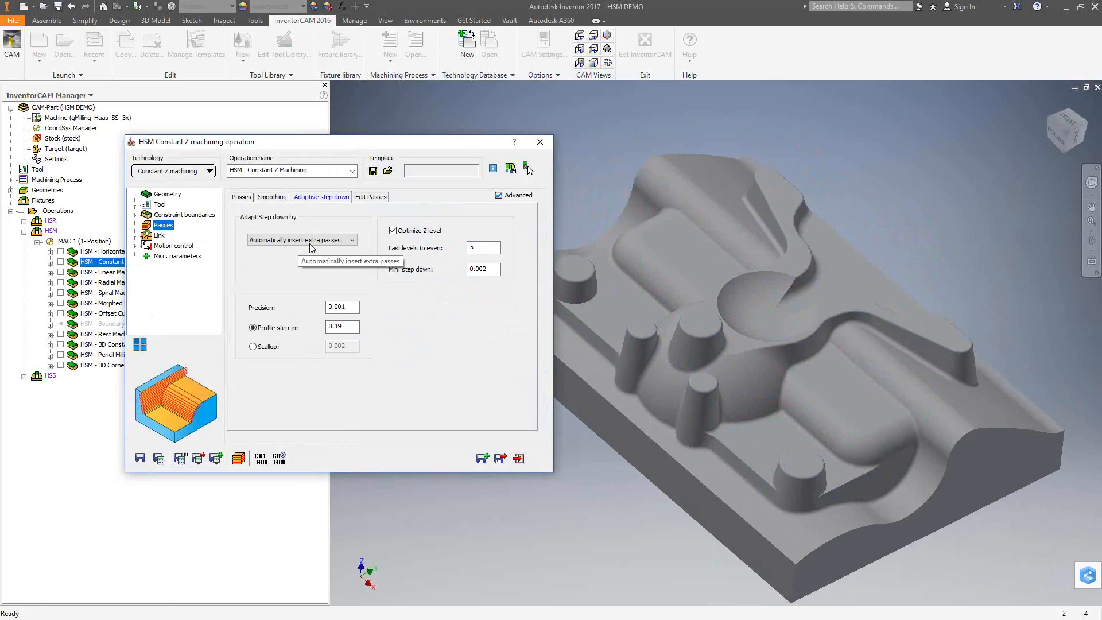
{"action": "left_click", "coordinate": [243, 198]}
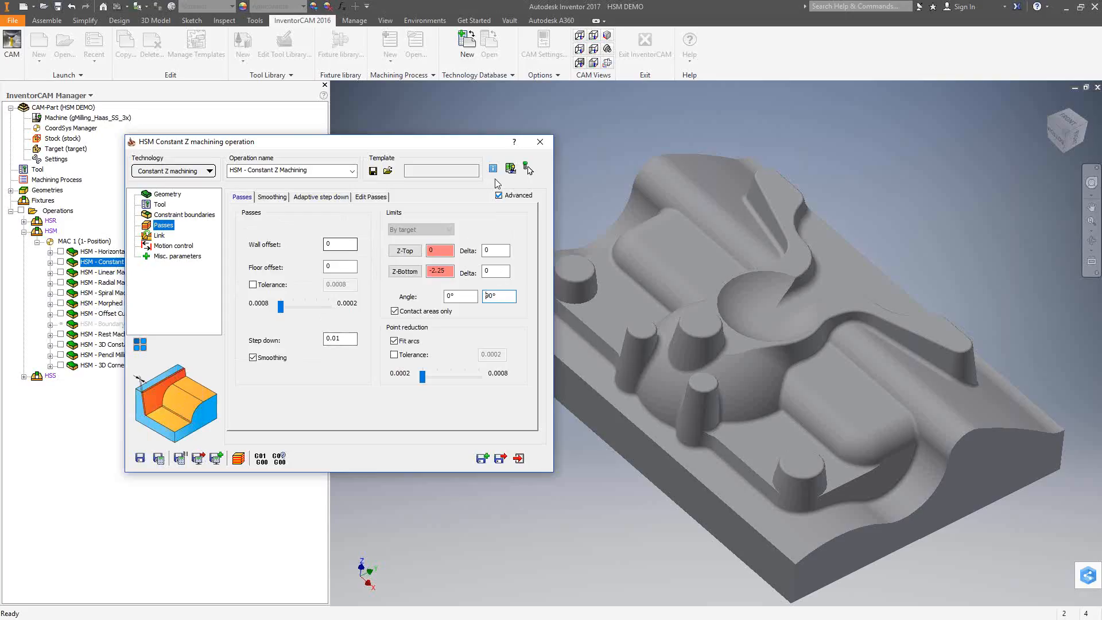
{"action": "left_click", "coordinate": [540, 141]}
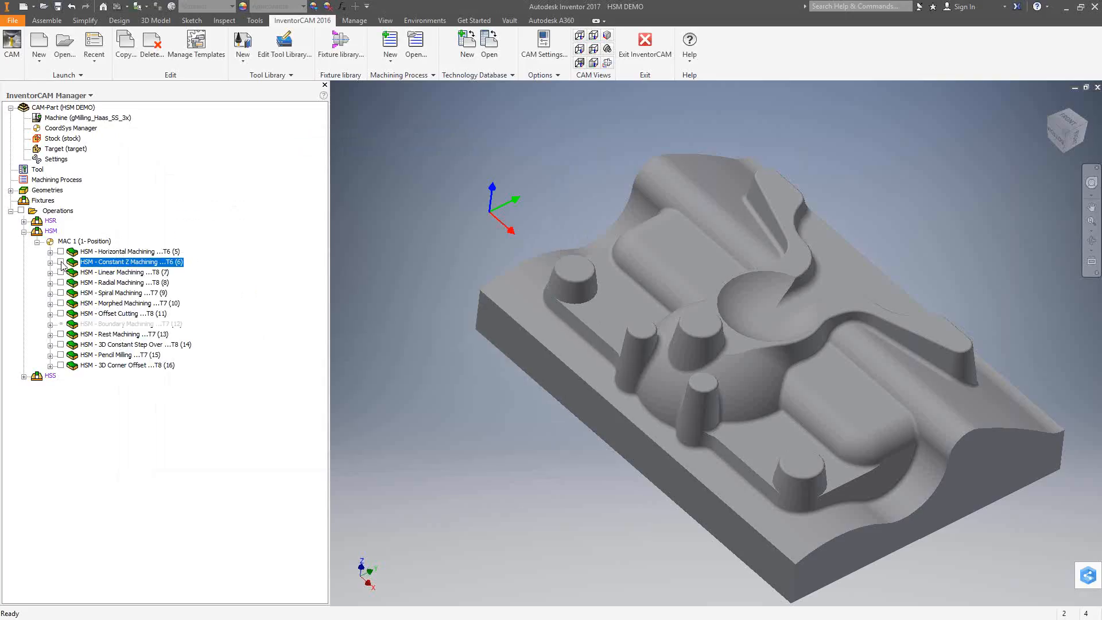
Step: Display the Constant Z Machining toolpath on the part for inspection and hide it again
{"action": "left_click", "coordinate": [60, 261]}
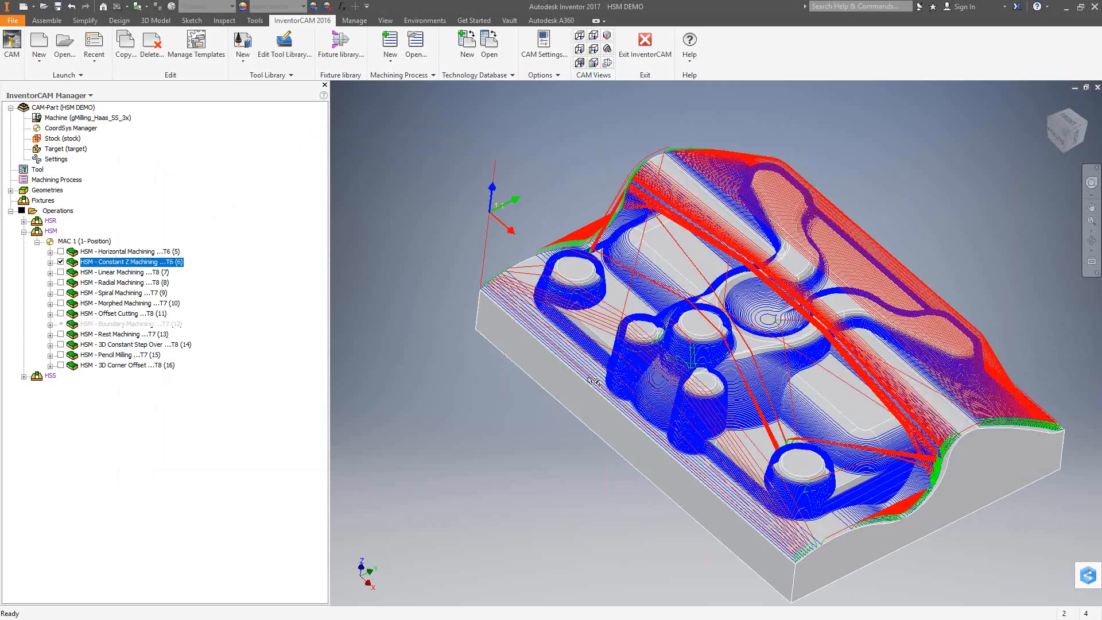
{"action": "left_click", "coordinate": [60, 262]}
Step: Open the HSM Linear Machining operation, review its step down and step over settings beside the model, and close it
{"action": "left_click", "coordinate": [100, 272]}
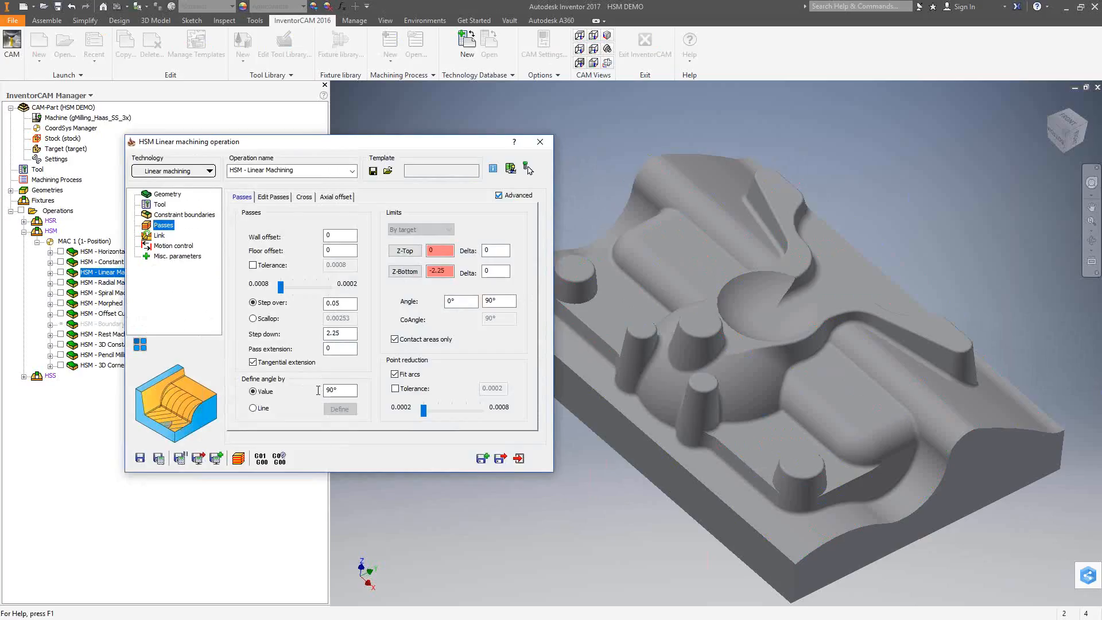
{"action": "left_click_drag", "start_coordinate": [410, 147], "coordinate": [303, 147]}
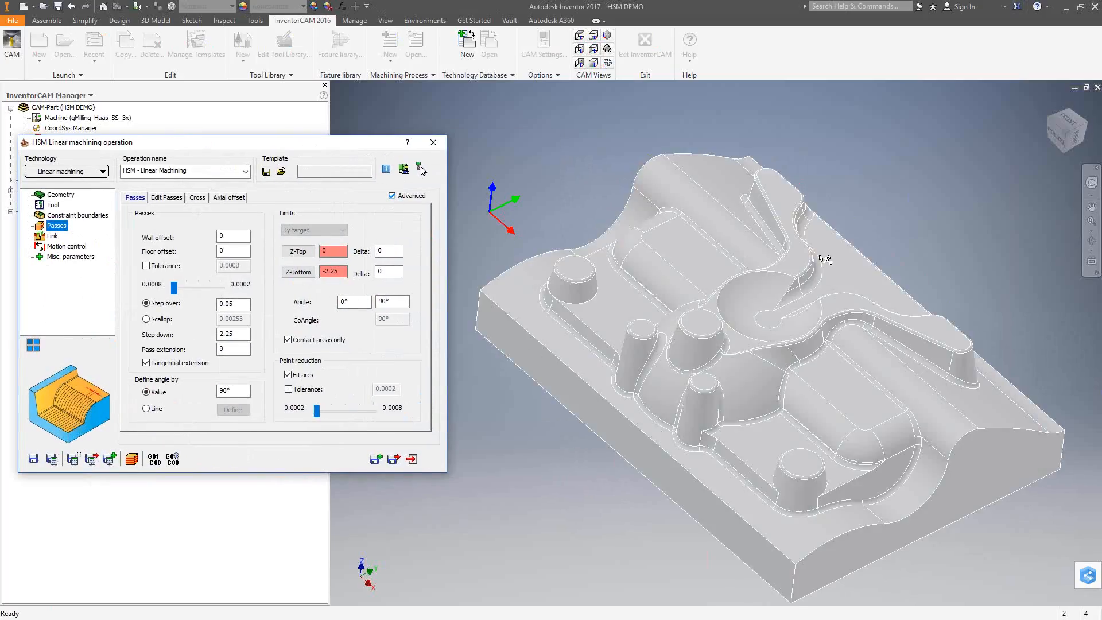
{"action": "double_click", "coordinate": [224, 334]}
{"action": "double_click", "coordinate": [226, 303]}
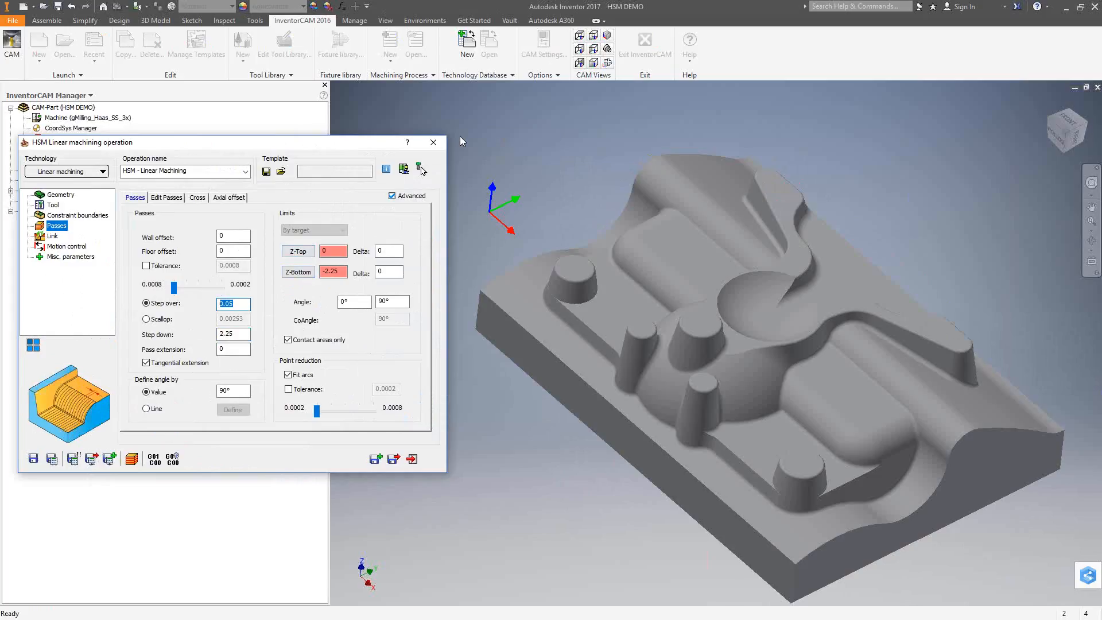
{"action": "left_click", "coordinate": [433, 142]}
Step: Display the Linear Machining toolpath and inspect its passes closely around the cylindrical bosses
{"action": "left_click", "coordinate": [61, 272]}
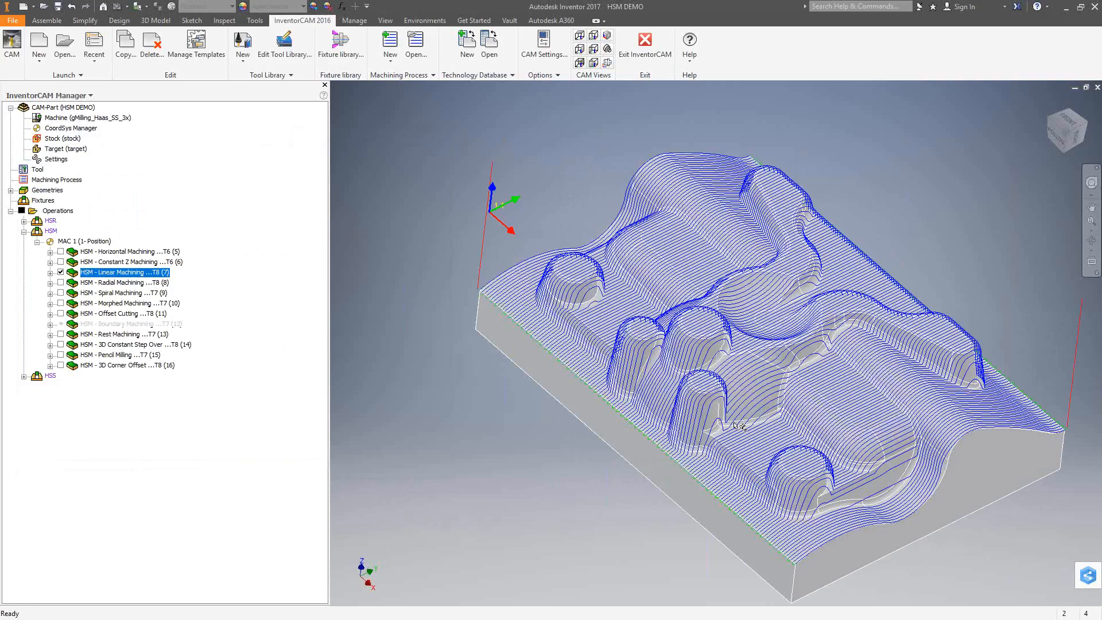
{"action": "scroll", "coordinate": [729, 419], "scroll_direction": "up", "scroll_amount": 3}
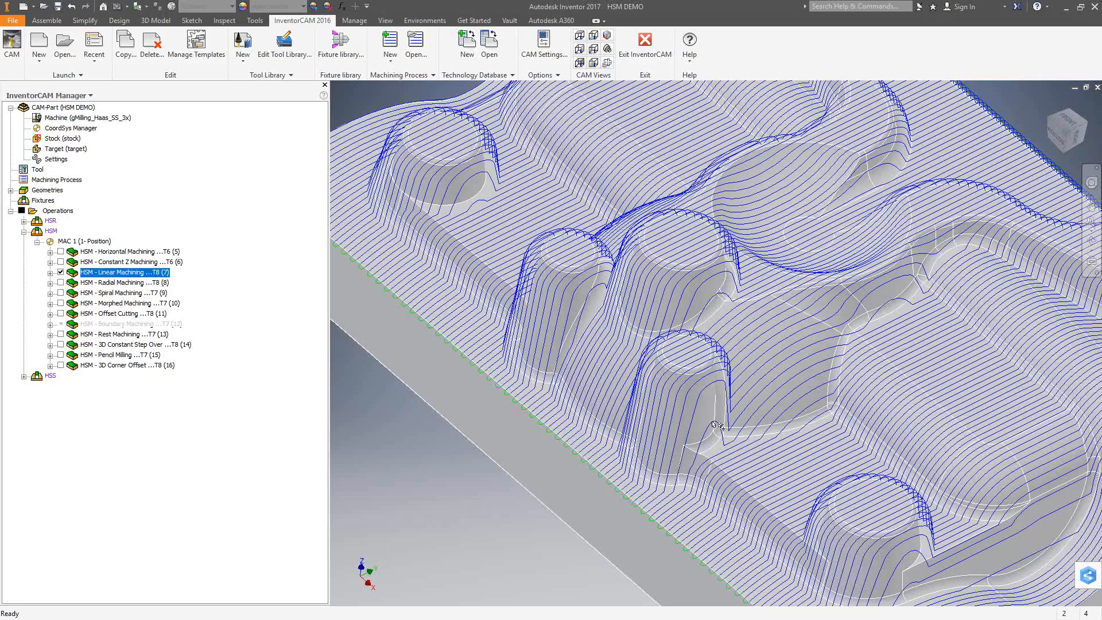
Step: Hide the Linear Machining toolpath so the bare mold part is shown in full
{"action": "scroll", "coordinate": [718, 424], "scroll_direction": "down", "scroll_amount": 5}
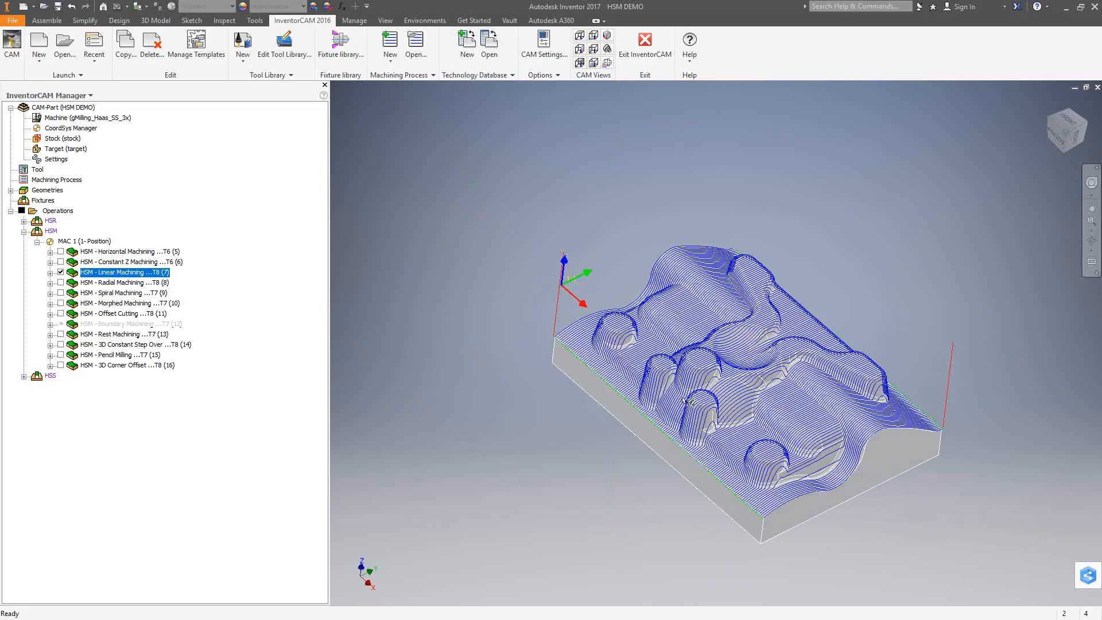
{"action": "left_click", "coordinate": [61, 272]}
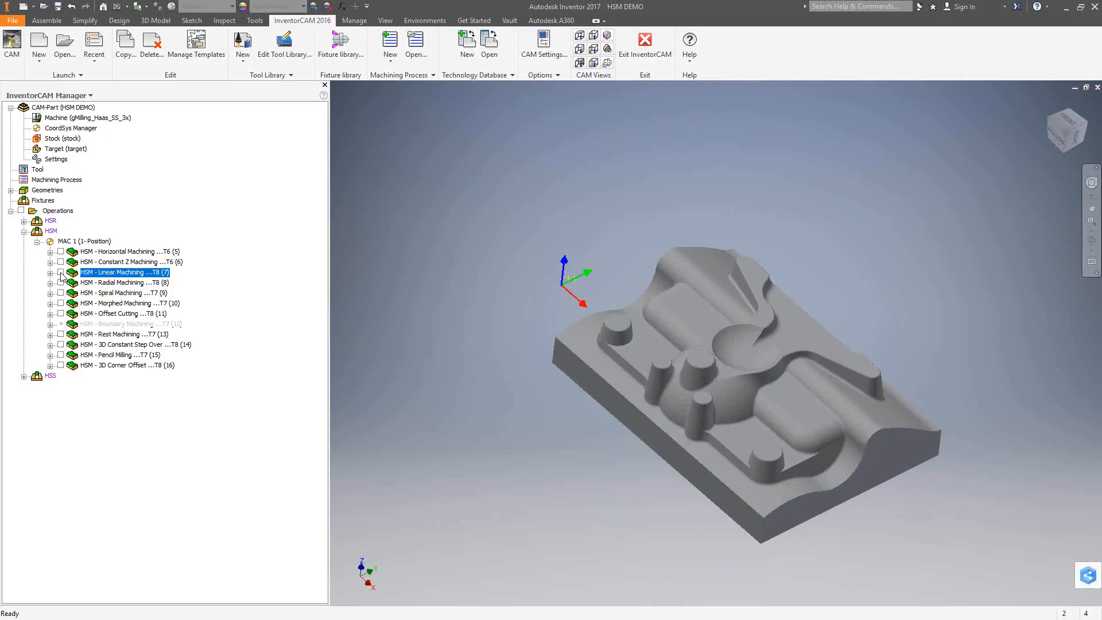
Step: Open the HSM Radial Machining operation and preview its user-defined constraint boundary on the spherical pocket
{"action": "left_click", "coordinate": [90, 283]}
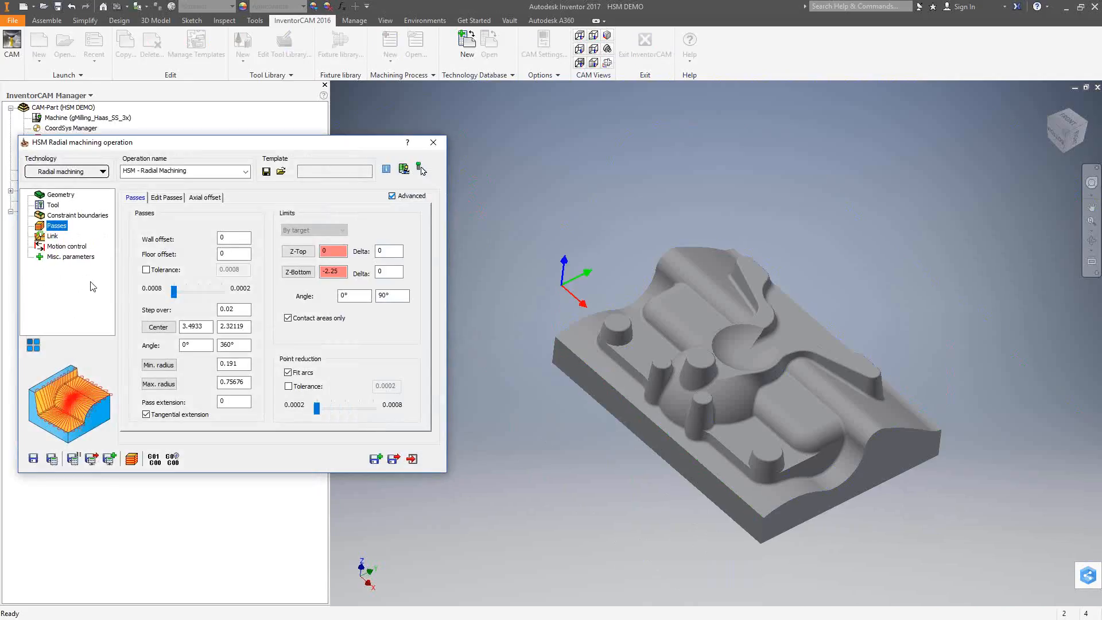
{"action": "left_click", "coordinate": [93, 216]}
{"action": "left_click", "coordinate": [236, 301]}
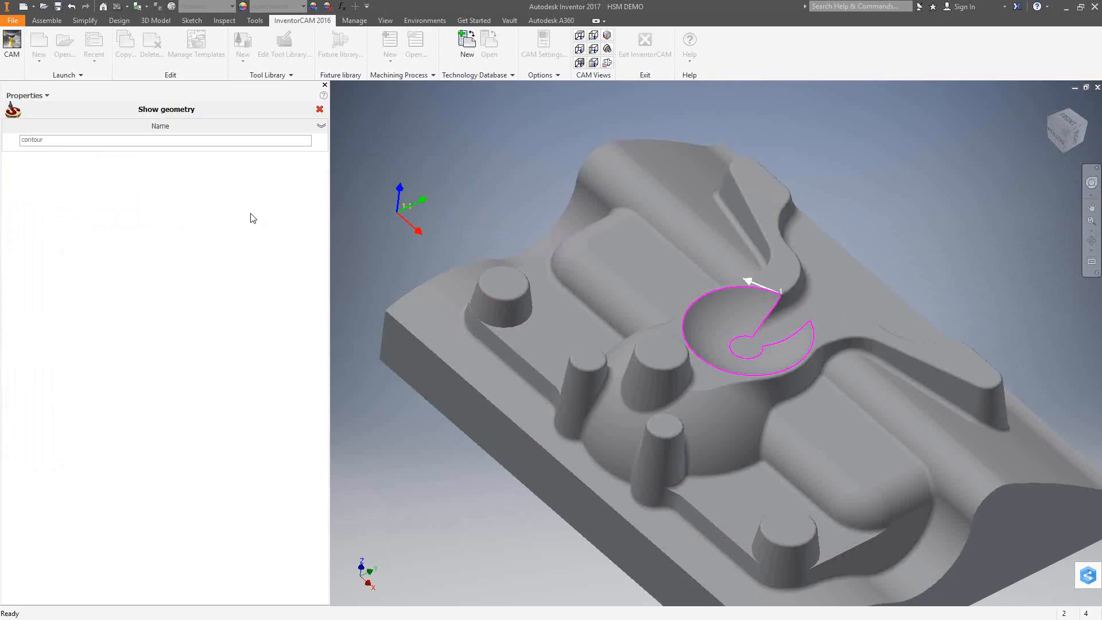
{"action": "left_click", "coordinate": [320, 109]}
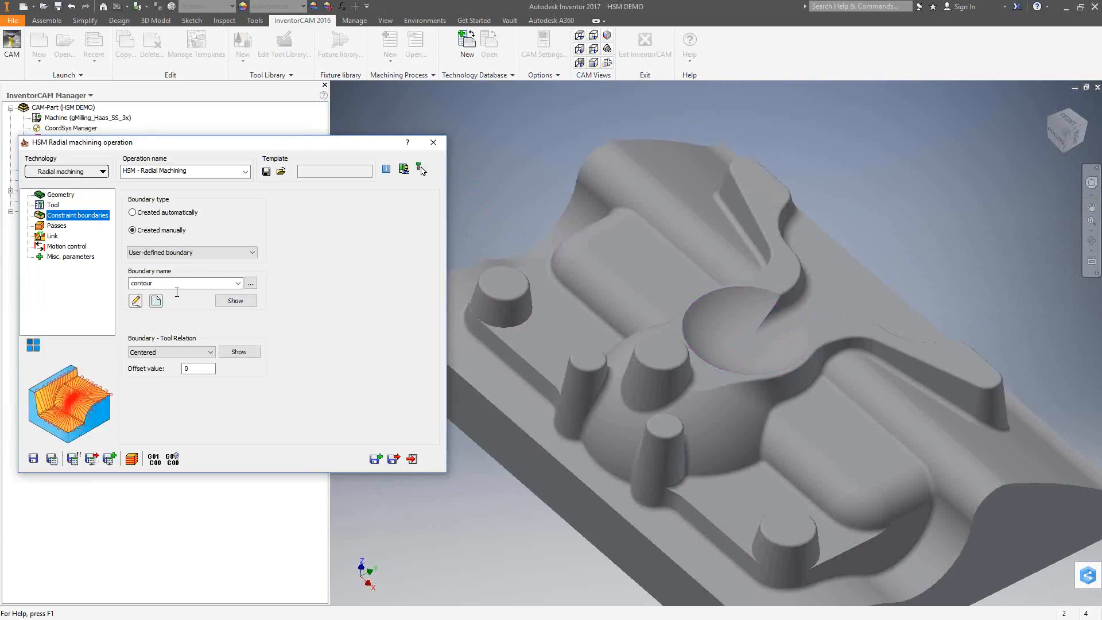
Step: Review the Radial Machining offsets, step over, center point and minimum and maximum radius against the model, and close the operation
{"action": "left_click", "coordinate": [57, 226]}
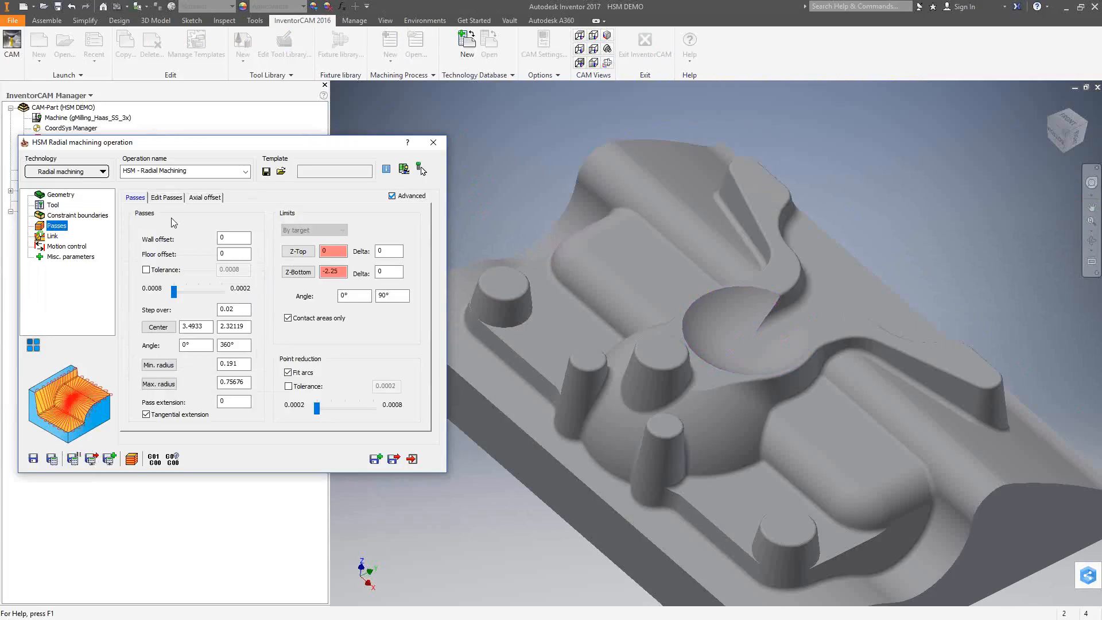
{"action": "left_click", "coordinate": [226, 254]}
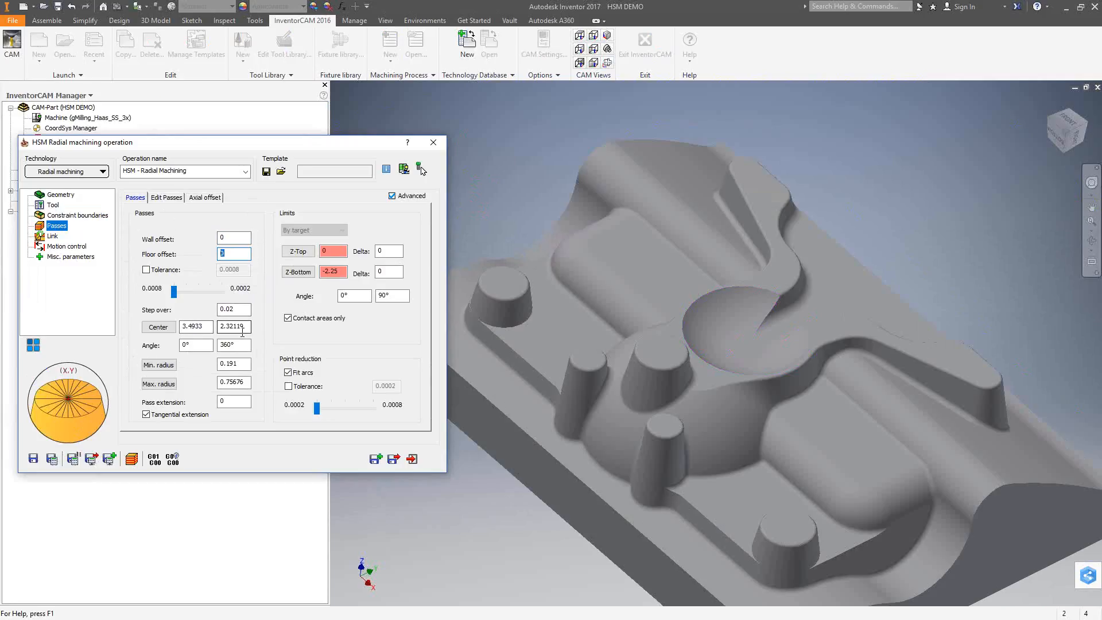
{"action": "left_click", "coordinate": [159, 326]}
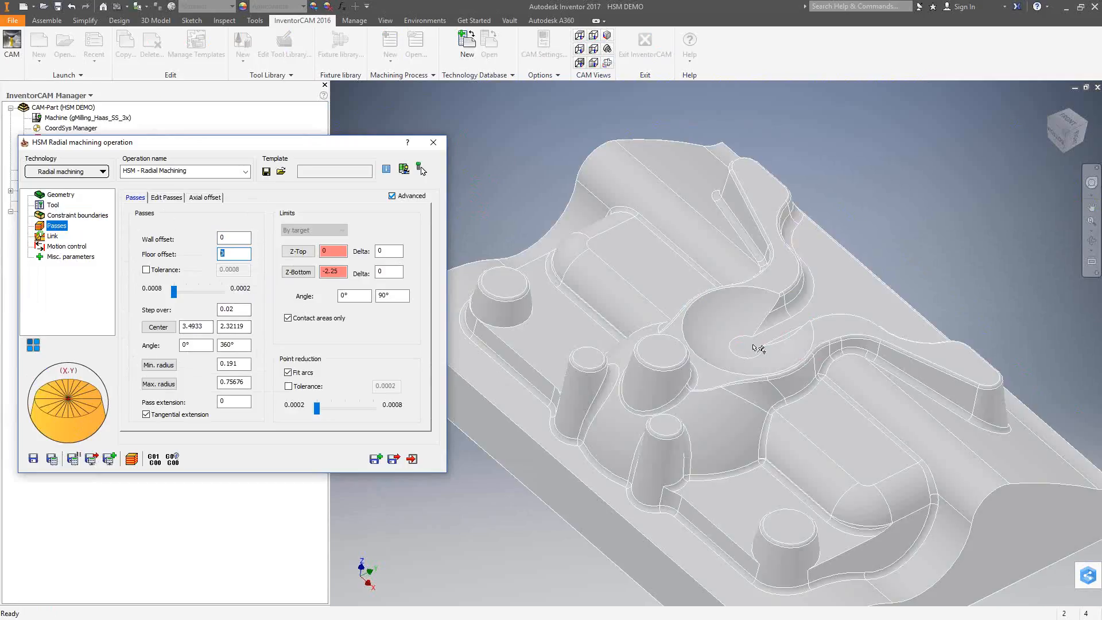
{"action": "left_click", "coordinate": [752, 344]}
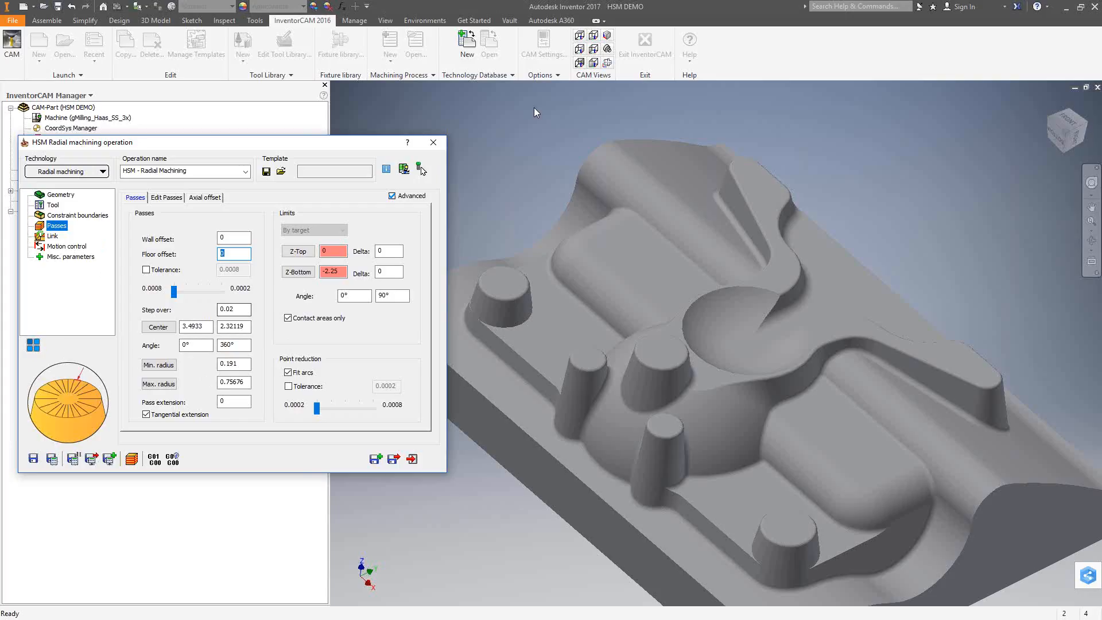
{"action": "left_click", "coordinate": [434, 142]}
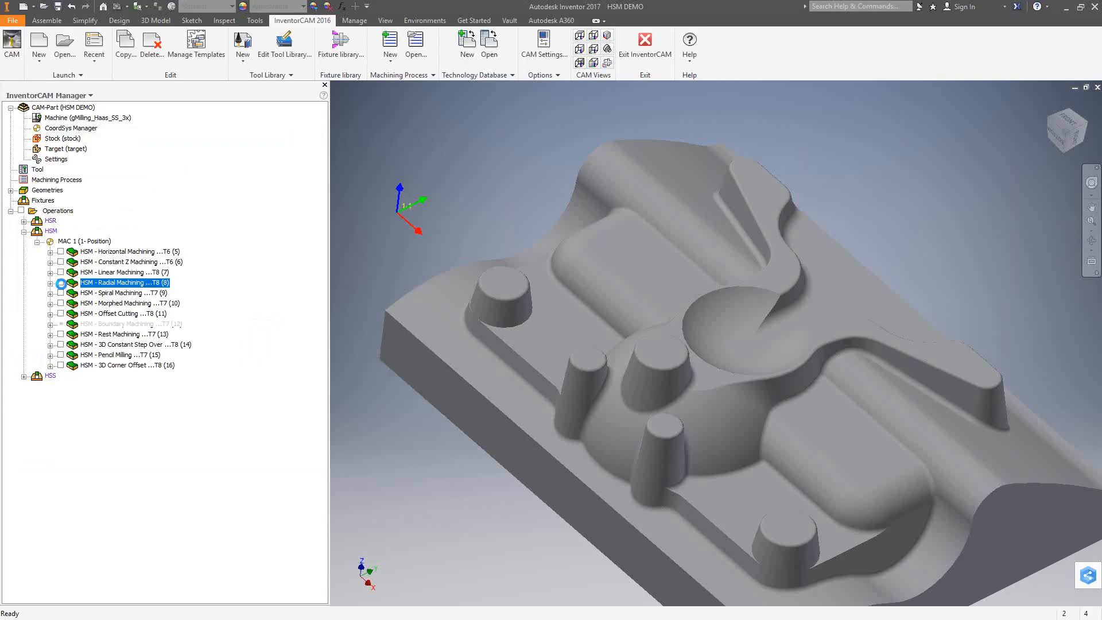
Step: Display the Radial Machining toolpath, inspect its passes closely in the round pocket, and hide it again
{"action": "left_click", "coordinate": [61, 282]}
{"action": "scroll", "coordinate": [749, 318], "scroll_direction": "up", "scroll_amount": 5}
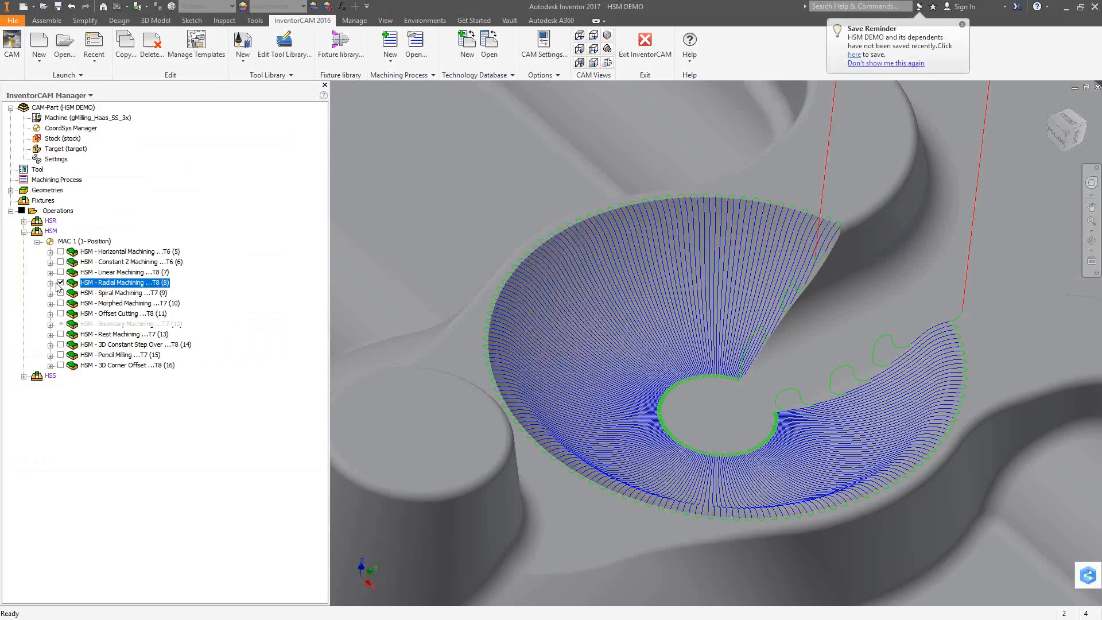
{"action": "left_click", "coordinate": [59, 284]}
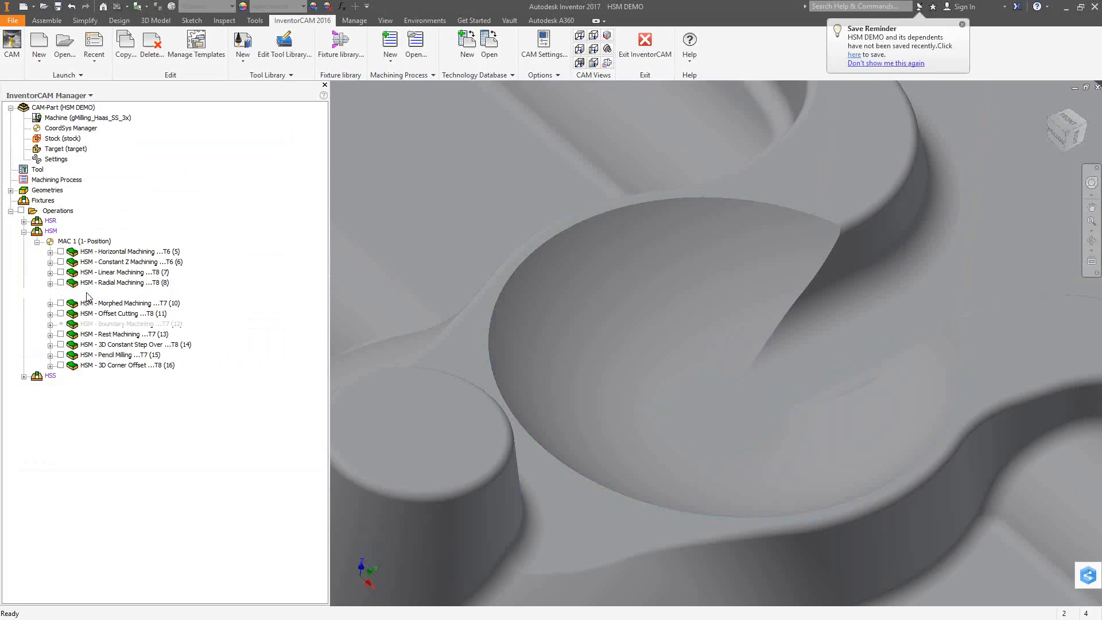
Step: Open the HSM Spiral Machining operation, review its constraint boundary on the model and its pass settings, and close it
{"action": "double_click", "coordinate": [86, 293]}
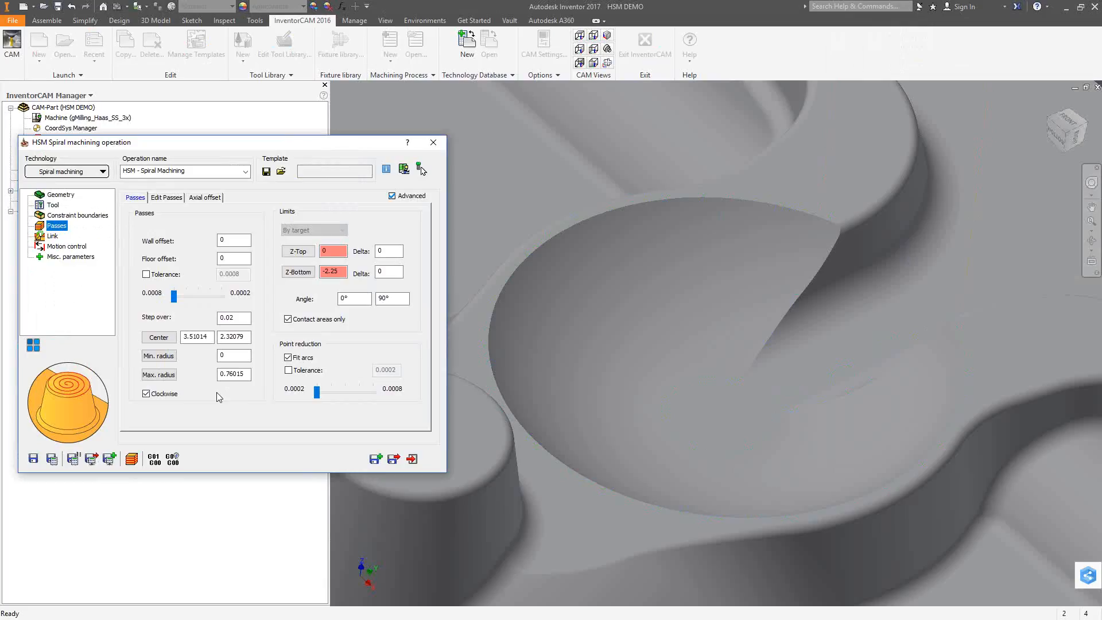
{"action": "left_click", "coordinate": [92, 217]}
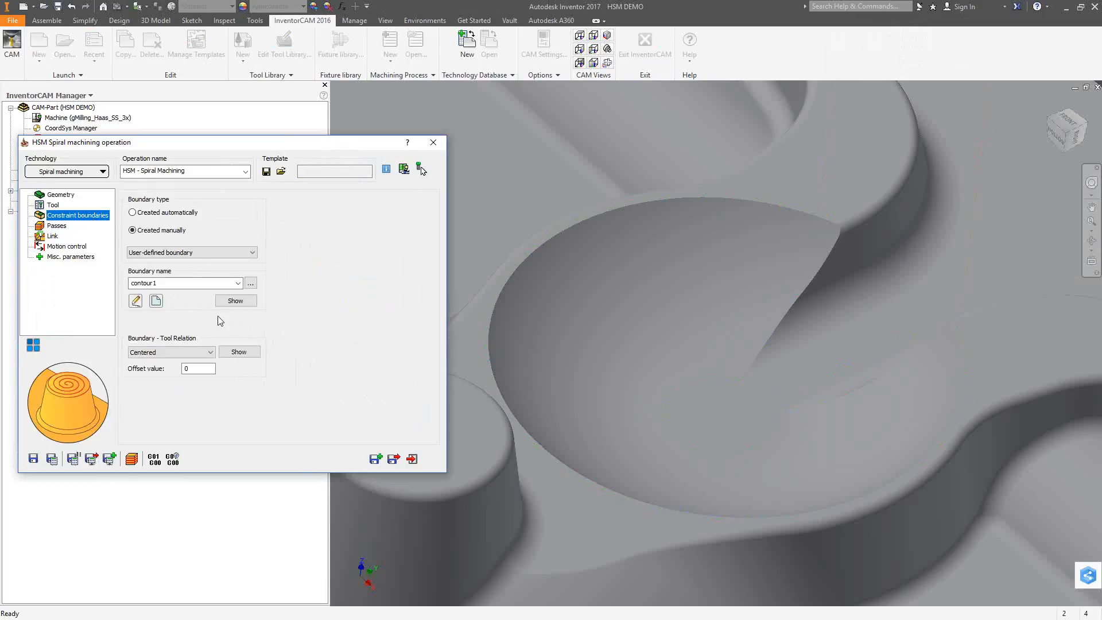
{"action": "left_click", "coordinate": [240, 302]}
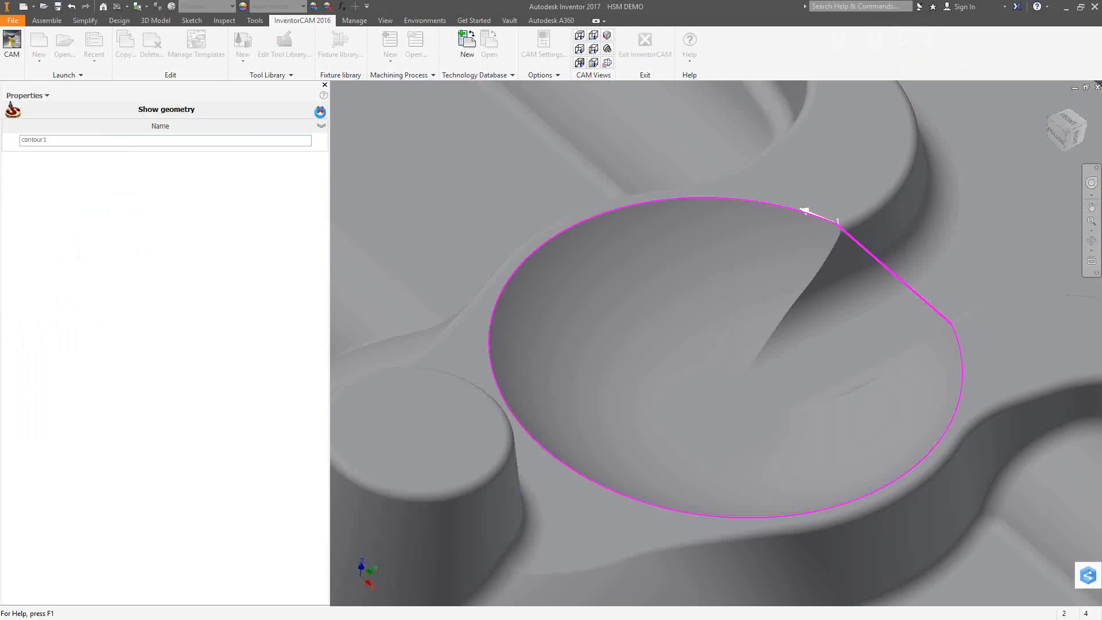
{"action": "left_click", "coordinate": [320, 109]}
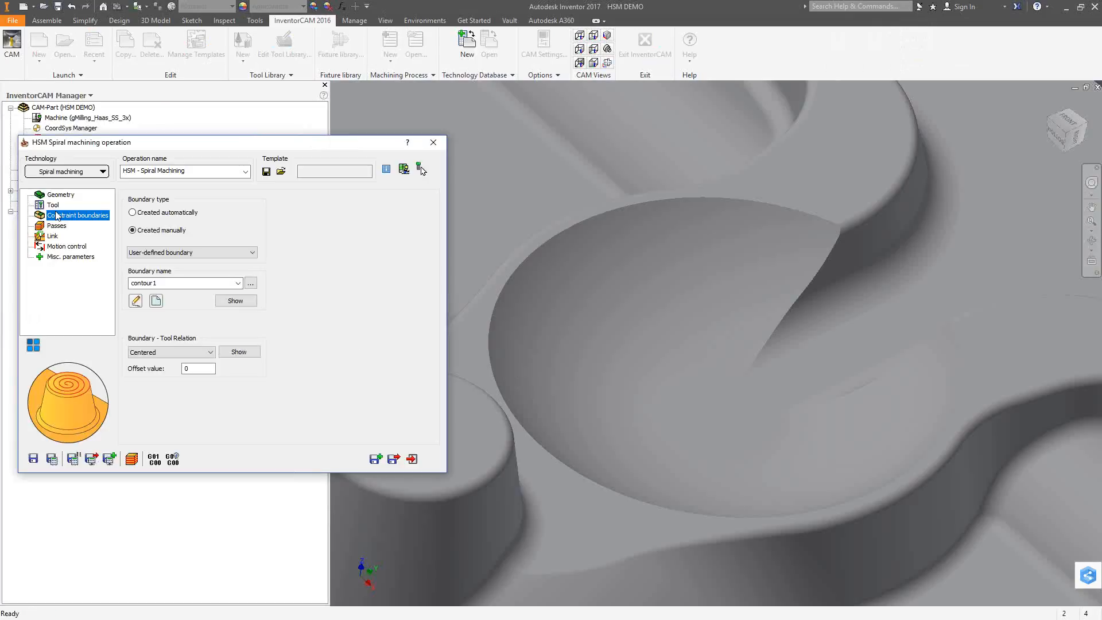
{"action": "left_click", "coordinate": [55, 226]}
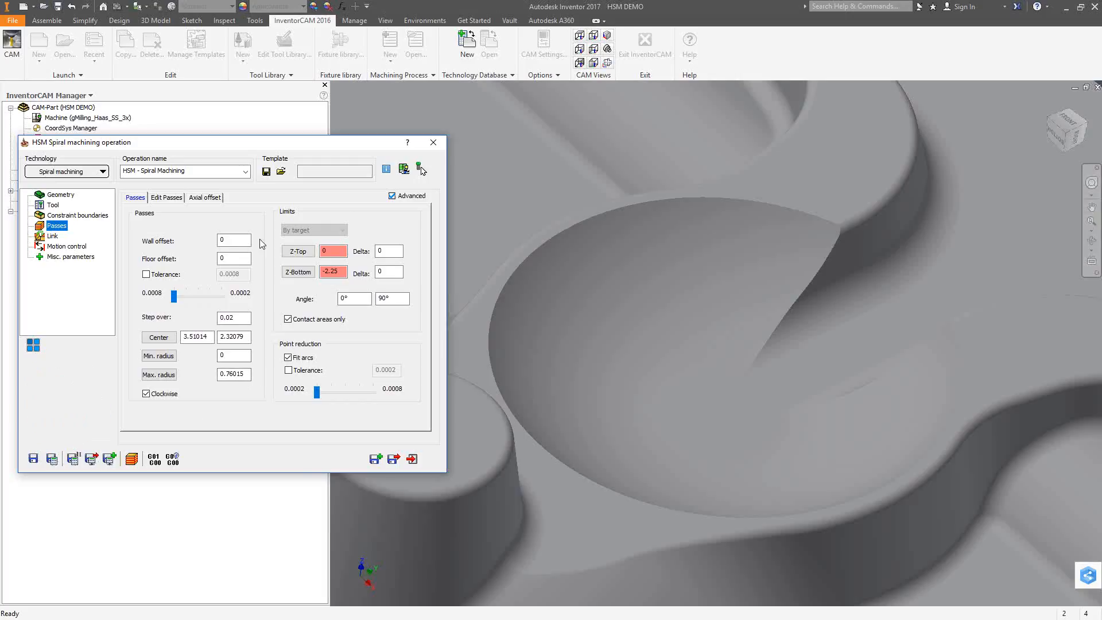
{"action": "left_click", "coordinate": [433, 142]}
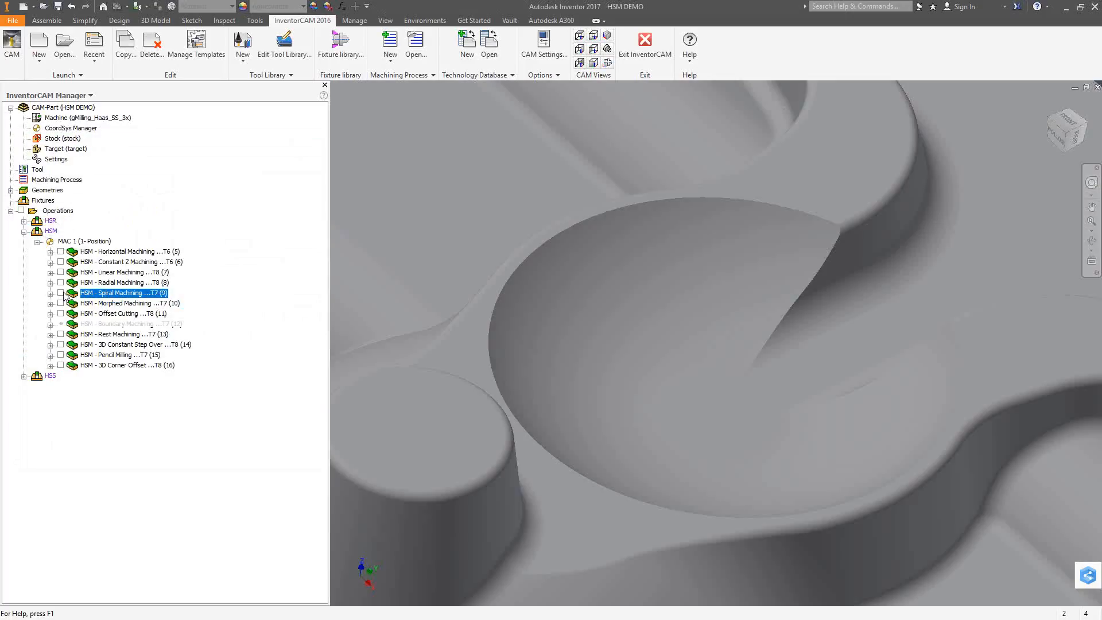
Step: Display the Spiral Machining toolpath, inspect it from above and at an angle, and hide it again
{"action": "left_click", "coordinate": [60, 293]}
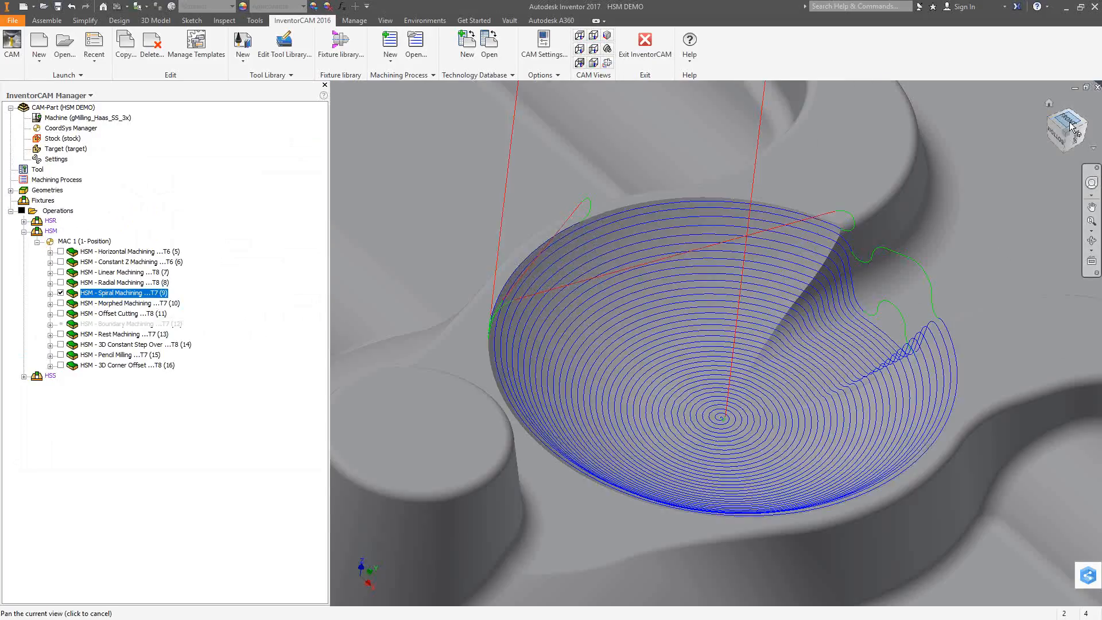
{"action": "left_click", "coordinate": [1071, 126]}
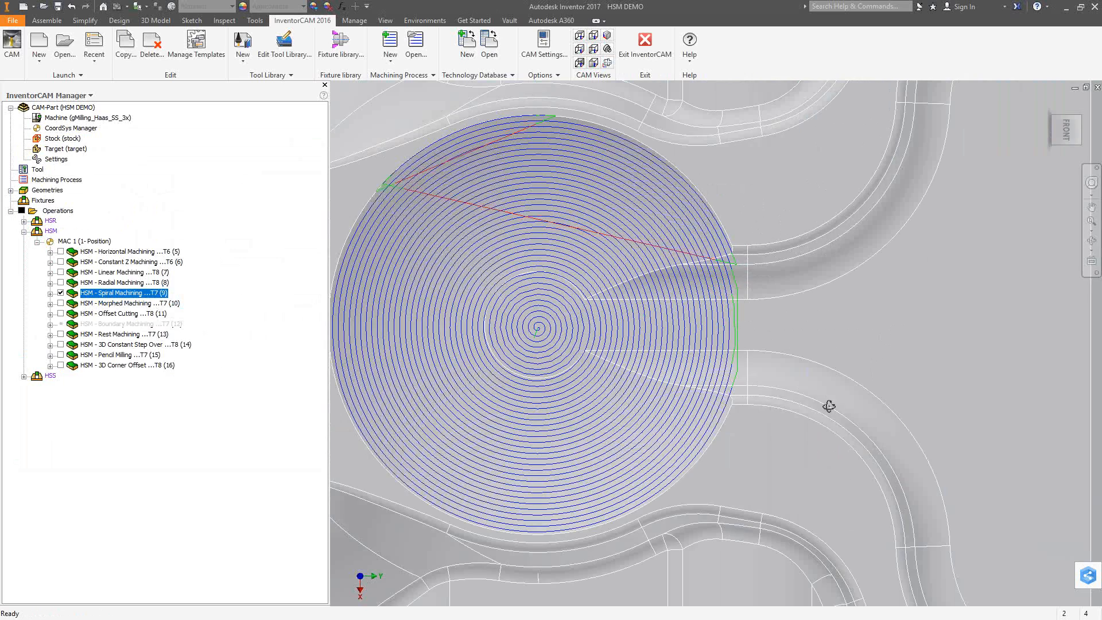
{"action": "middle_click_drag", "start_coordinate": [831, 407], "coordinate": [706, 445], "text": "shift"}
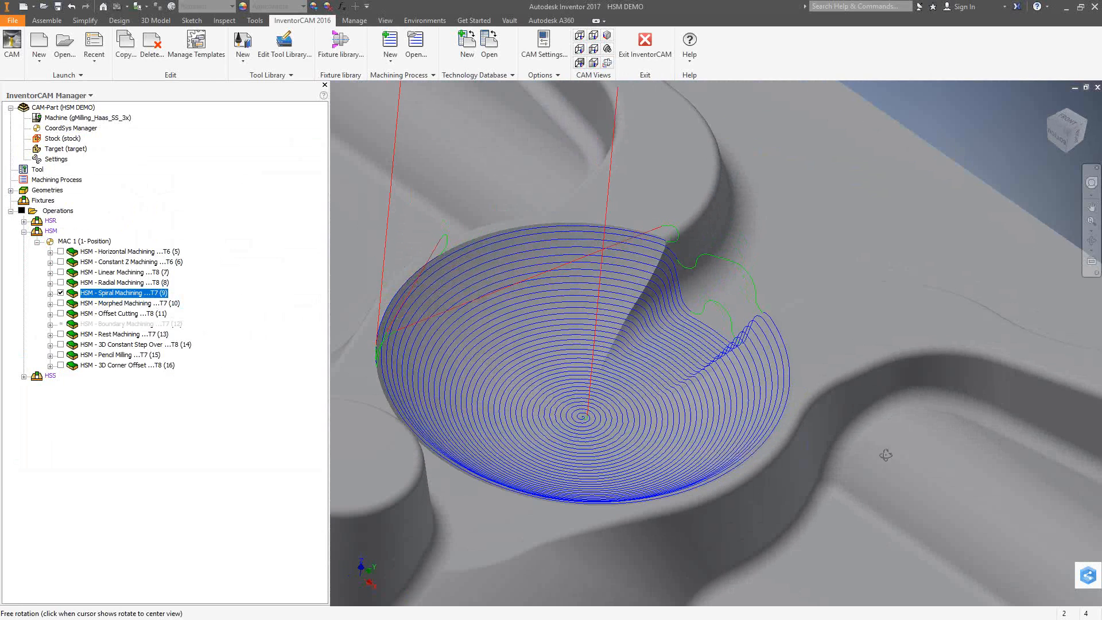
{"action": "left_click", "coordinate": [60, 293]}
Step: Open the HSM Morphed Machining operation and preview its user-defined constraint boundary on the rounded pad's side
{"action": "double_click", "coordinate": [96, 303]}
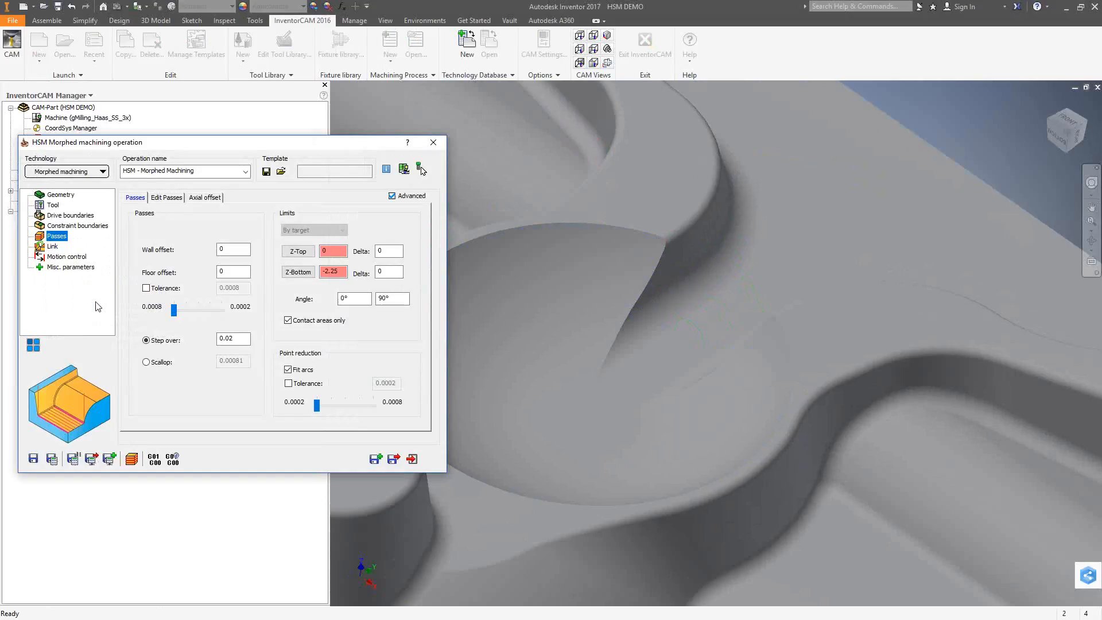
{"action": "left_click", "coordinate": [91, 228]}
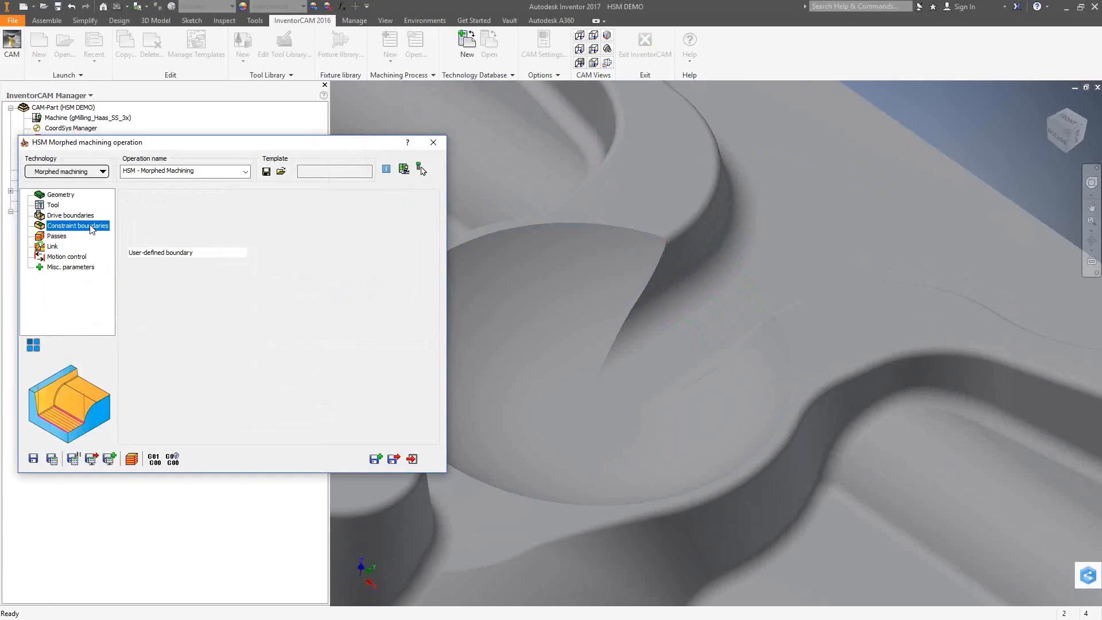
{"action": "left_click", "coordinate": [251, 304]}
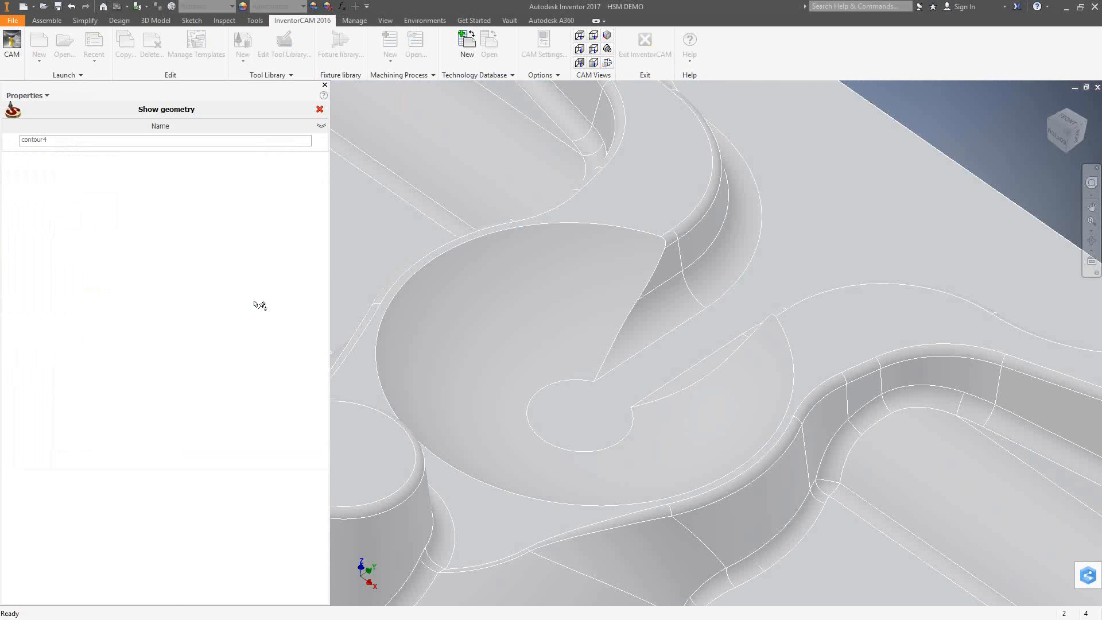
{"action": "scroll", "coordinate": [591, 445], "scroll_direction": "up", "scroll_amount": 5}
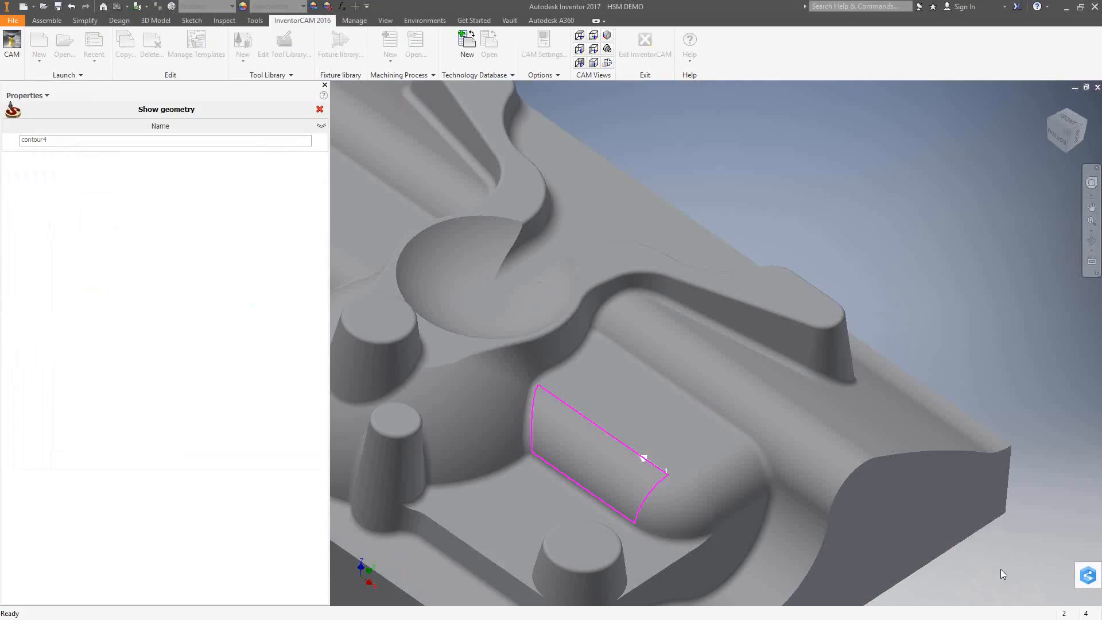
{"action": "left_click", "coordinate": [320, 110]}
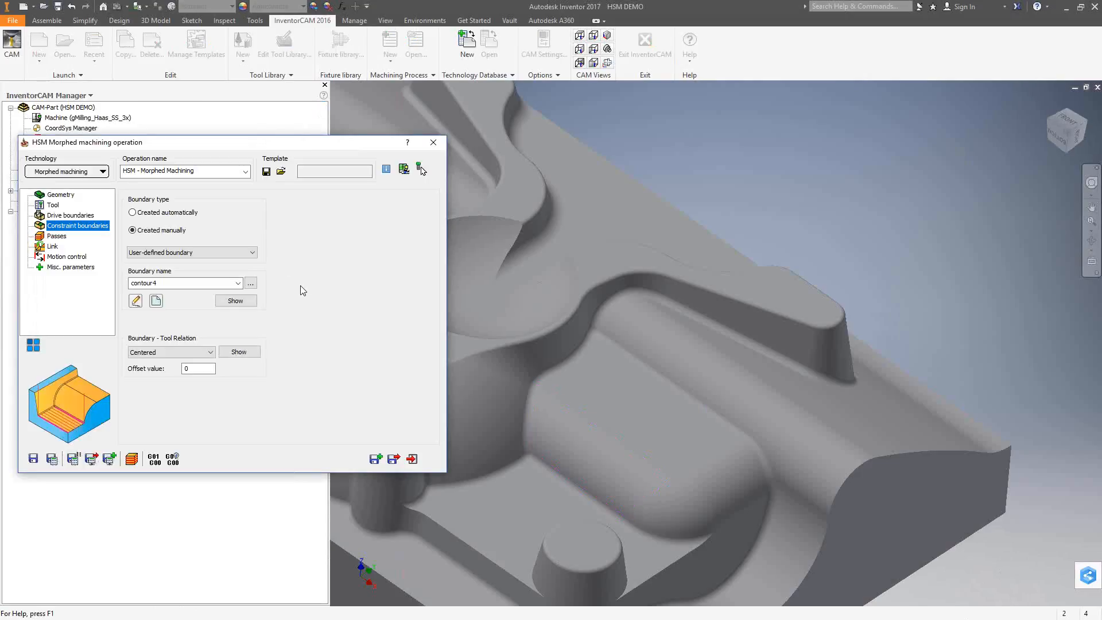
Step: Preview the first and second drive boundary curves of the Morphed Machining operation on the model
{"action": "left_click", "coordinate": [62, 216]}
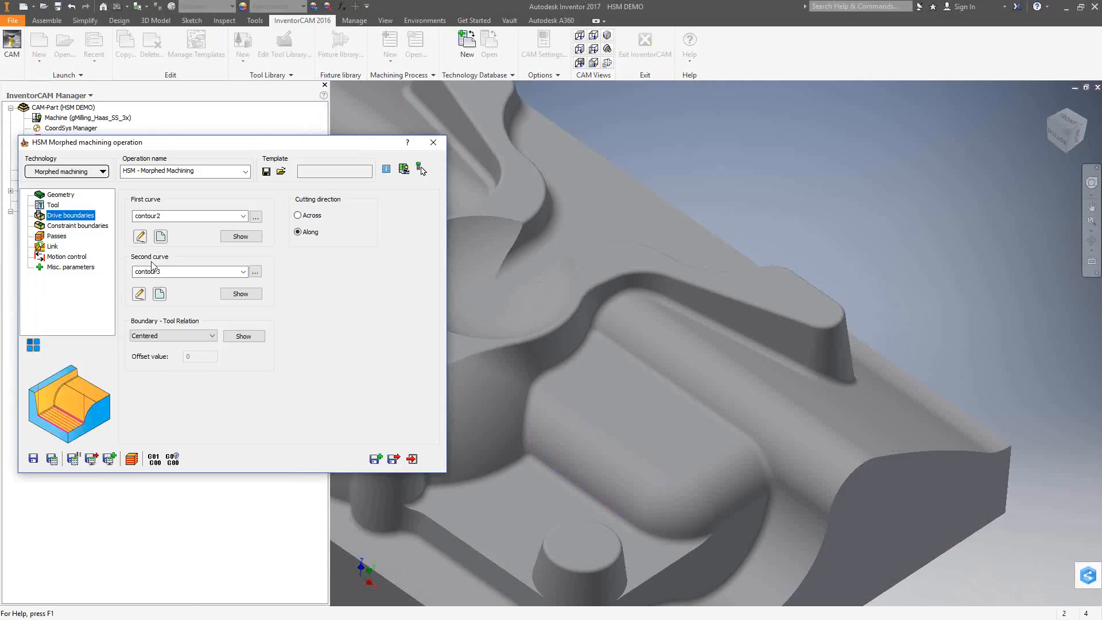
{"action": "left_click", "coordinate": [241, 238]}
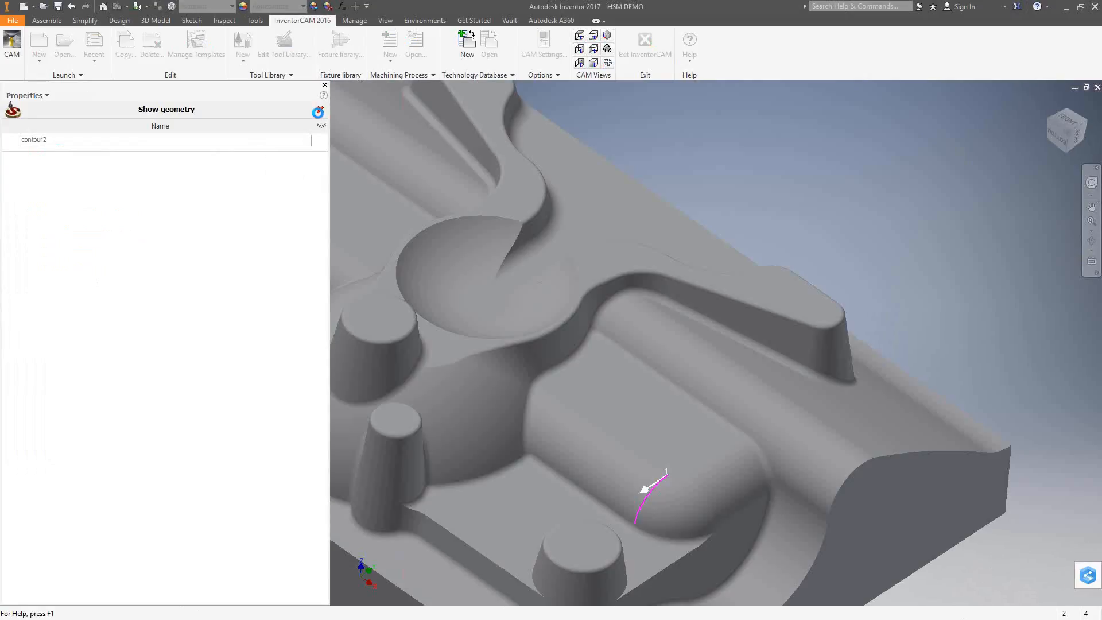
{"action": "left_click", "coordinate": [320, 109]}
{"action": "left_click", "coordinate": [241, 294]}
{"action": "left_click", "coordinate": [320, 109]}
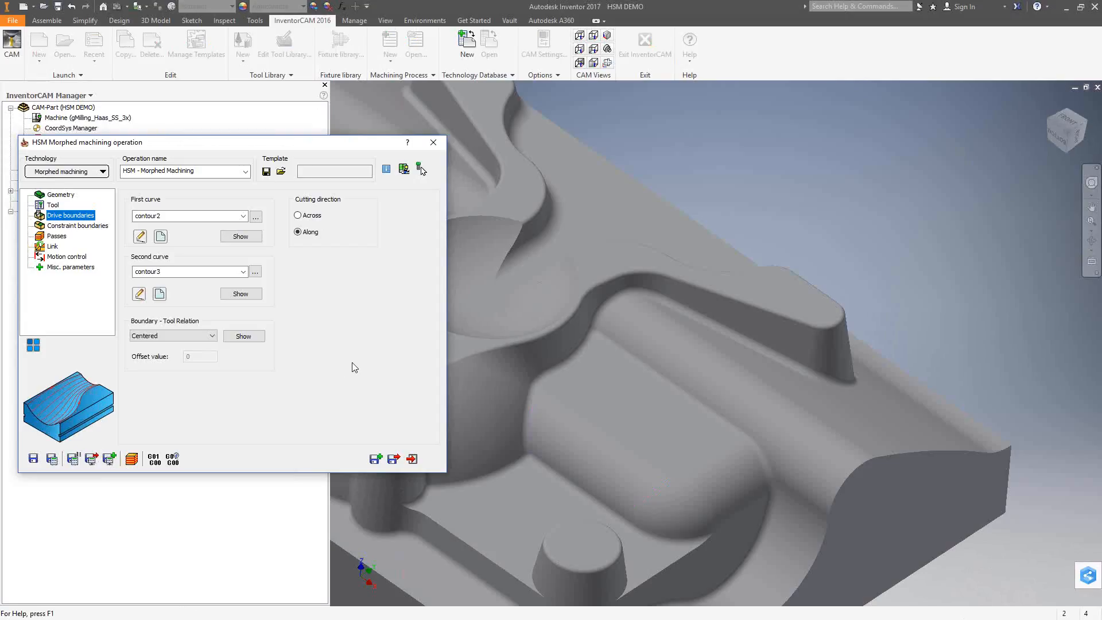
Step: Review the pass settings of the Morphed Machining operation, including its step over, and close it
{"action": "left_click", "coordinate": [57, 236]}
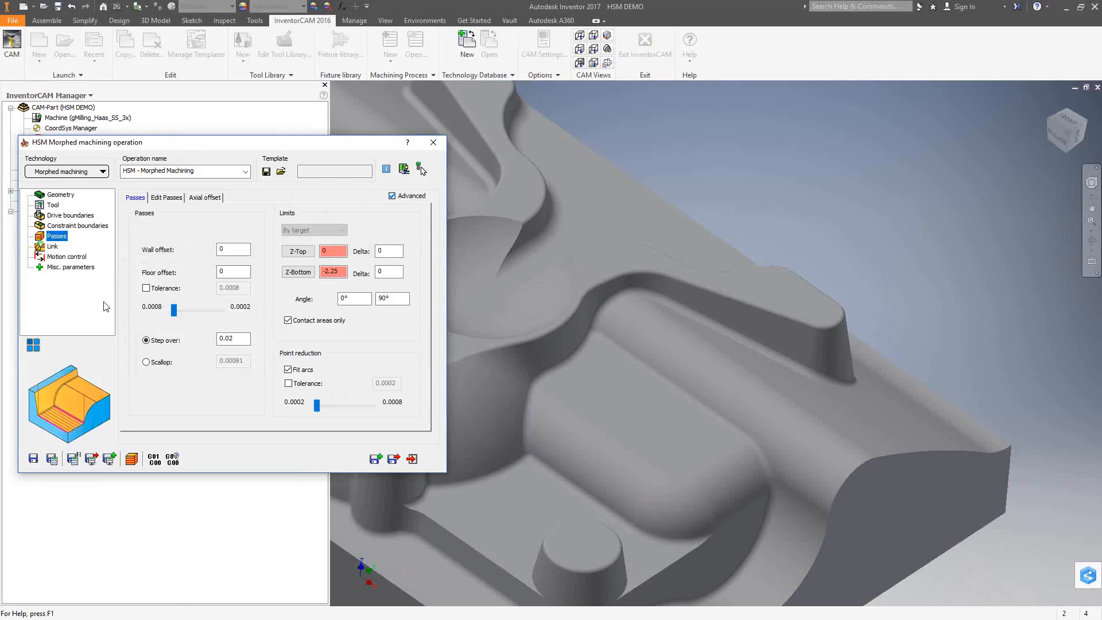
{"action": "left_click_drag", "start_coordinate": [242, 338], "coordinate": [221, 351]}
{"action": "left_click", "coordinate": [433, 142]}
Step: Display the Morphed Machining toolpath, inspect its passes up close, hide it again and return to the whole part
{"action": "left_click", "coordinate": [60, 303]}
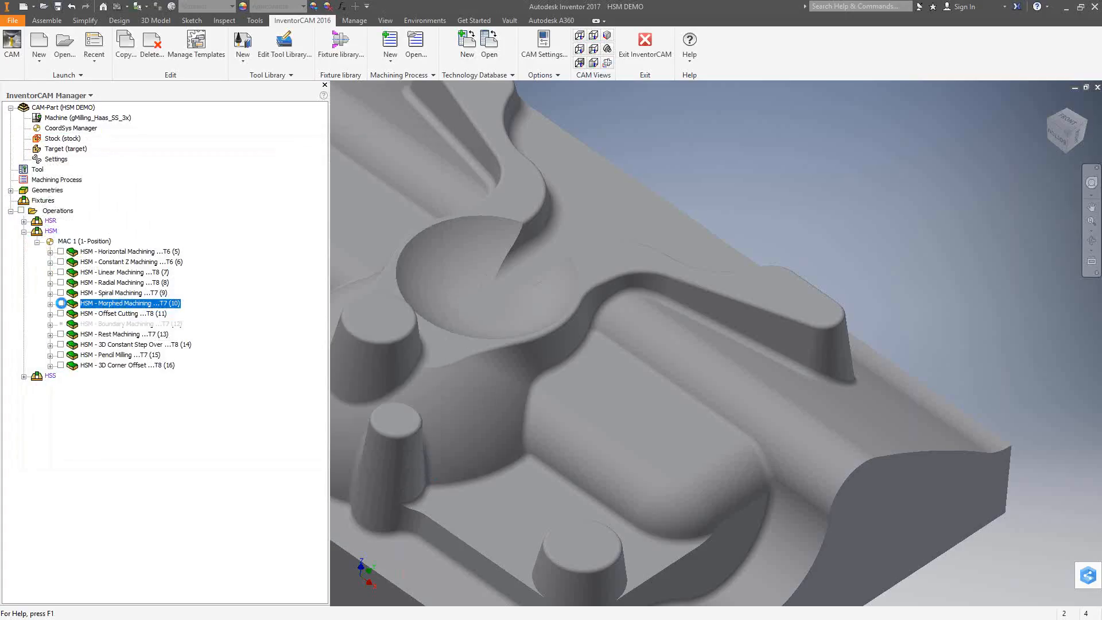
{"action": "scroll", "coordinate": [540, 474], "scroll_direction": "up", "scroll_amount": 3}
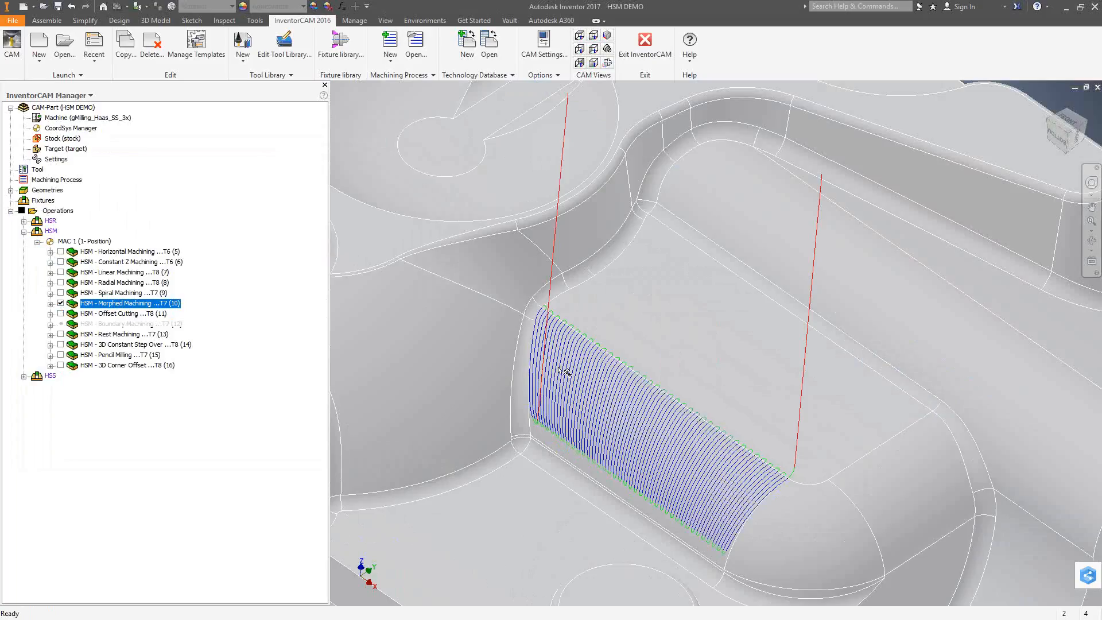
{"action": "scroll", "coordinate": [552, 327], "scroll_direction": "up", "scroll_amount": 3}
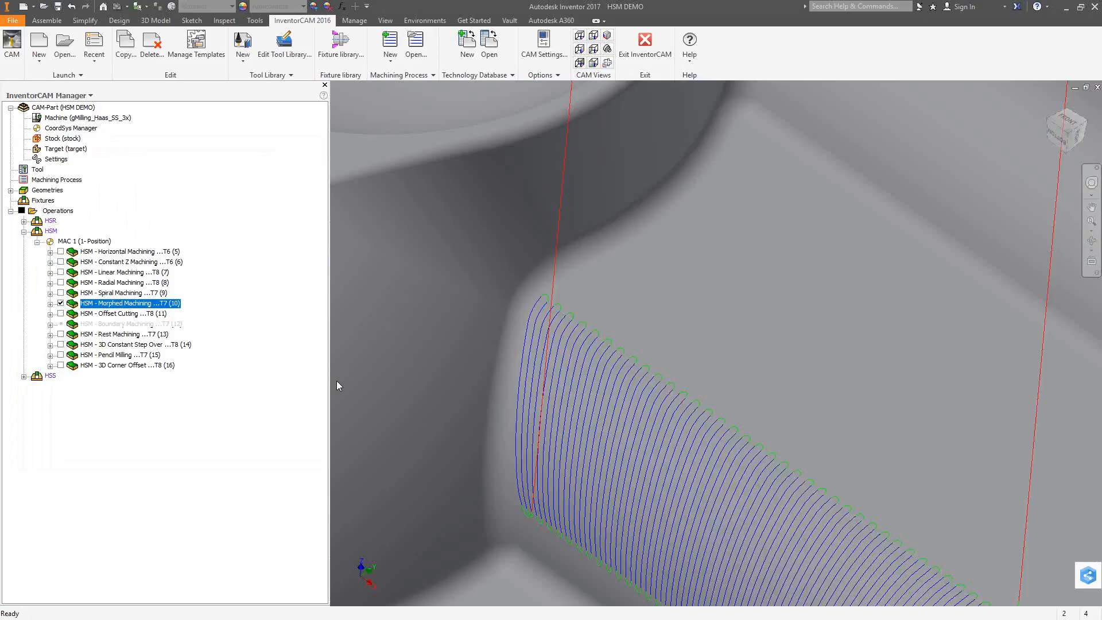
{"action": "left_click", "coordinate": [60, 303]}
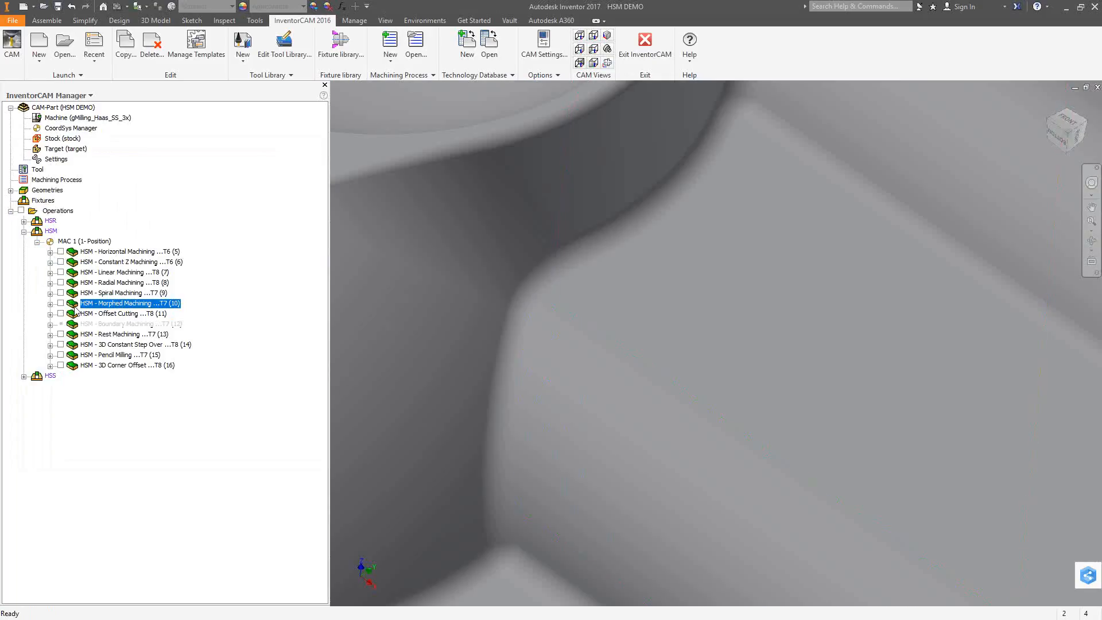
{"action": "scroll", "coordinate": [663, 430], "scroll_direction": "down", "scroll_amount": 5}
{"action": "scroll", "coordinate": [664, 430], "scroll_direction": "down", "scroll_amount": 5}
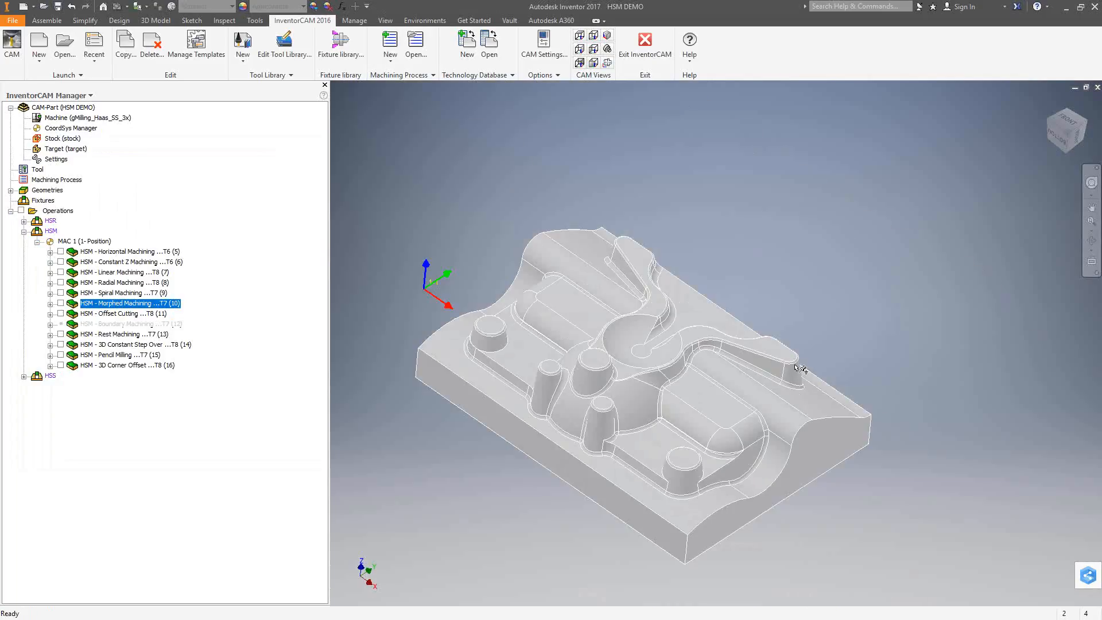
Step: Open the HSM Offset Cutting operation and preview its automatically created constraint boundary around the target geometry
{"action": "scroll", "coordinate": [792, 369], "scroll_direction": "up", "scroll_amount": 4}
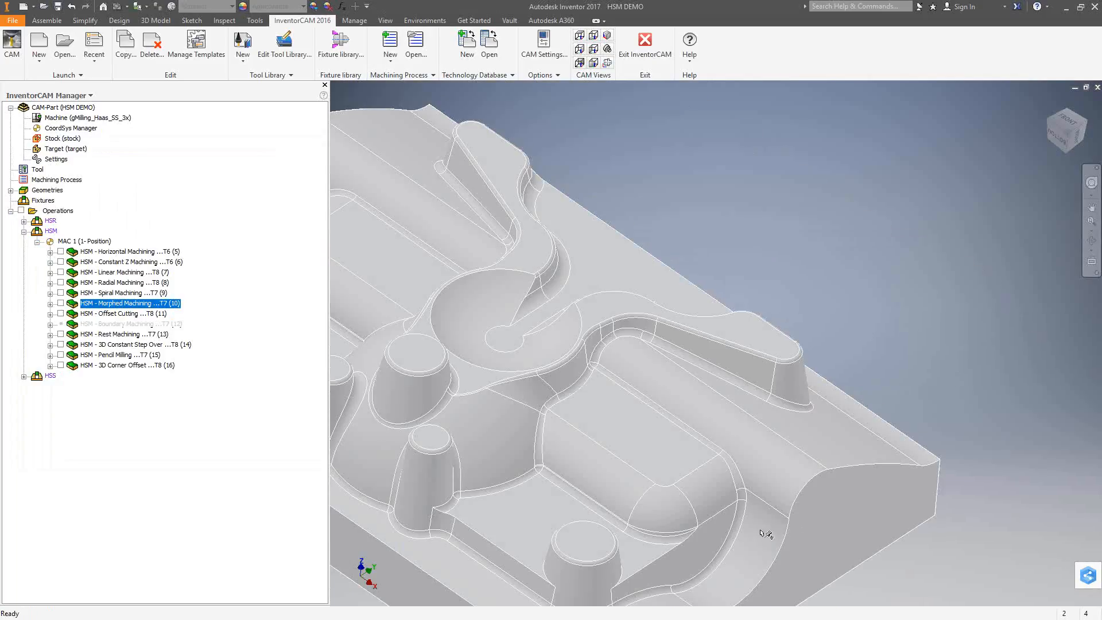
{"action": "middle_click_drag", "start_coordinate": [760, 531], "coordinate": [783, 433]}
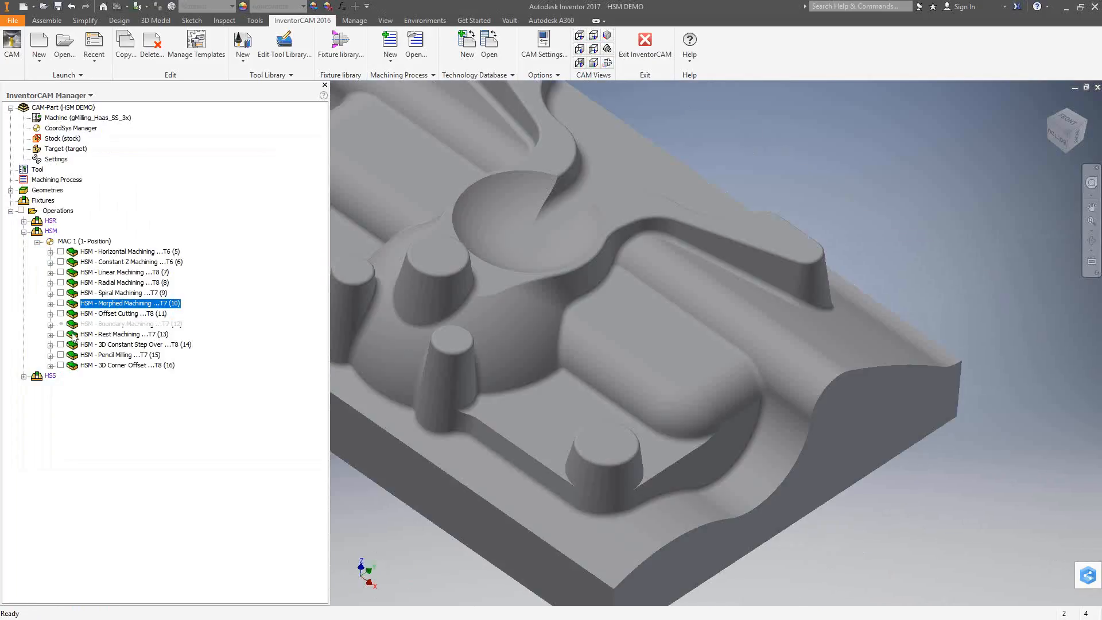
{"action": "left_click", "coordinate": [90, 314]}
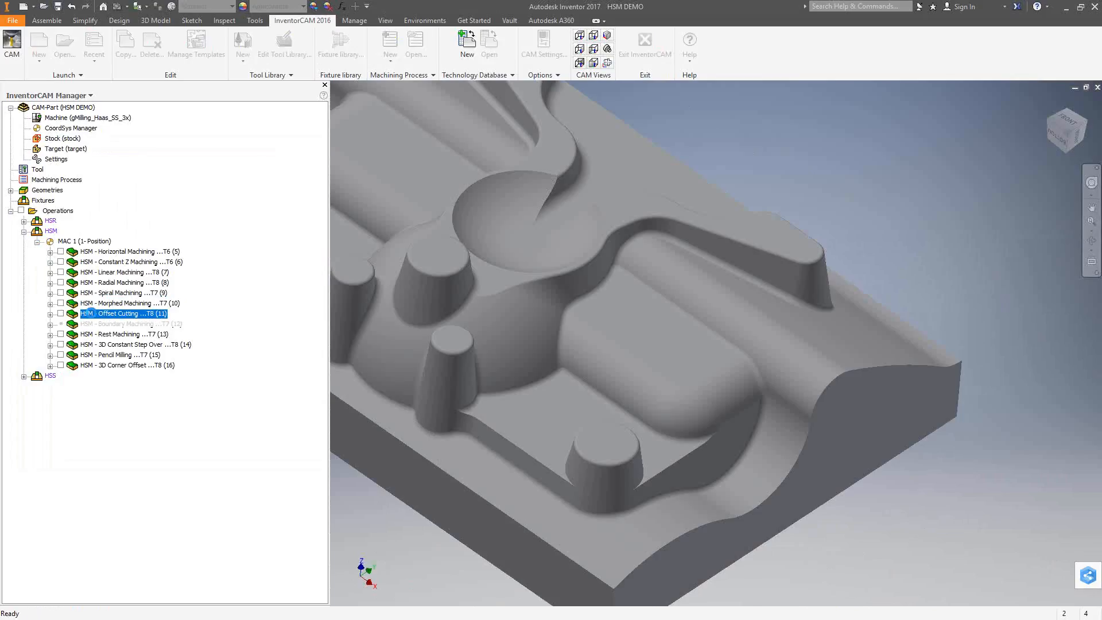
{"action": "double_click", "coordinate": [90, 313]}
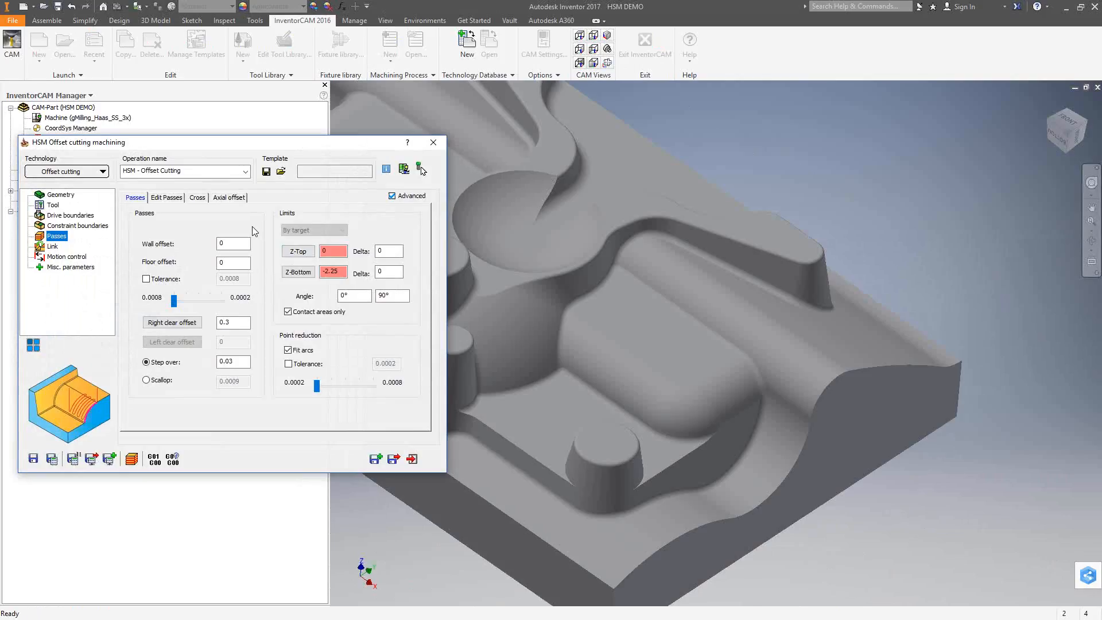
{"action": "left_click", "coordinate": [63, 226]}
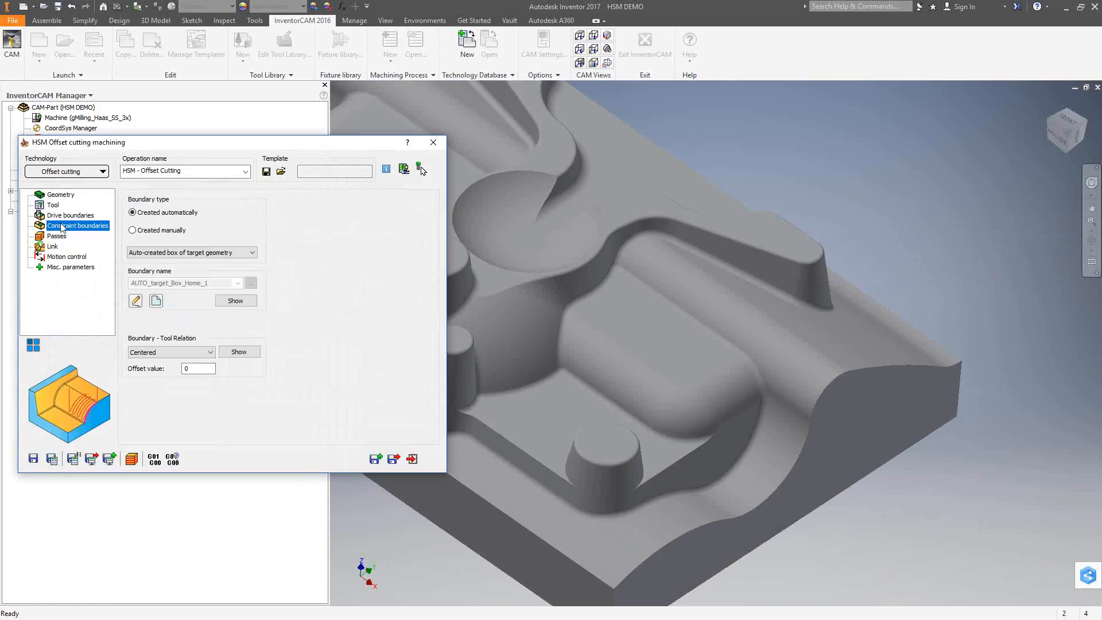
{"action": "left_click", "coordinate": [248, 302]}
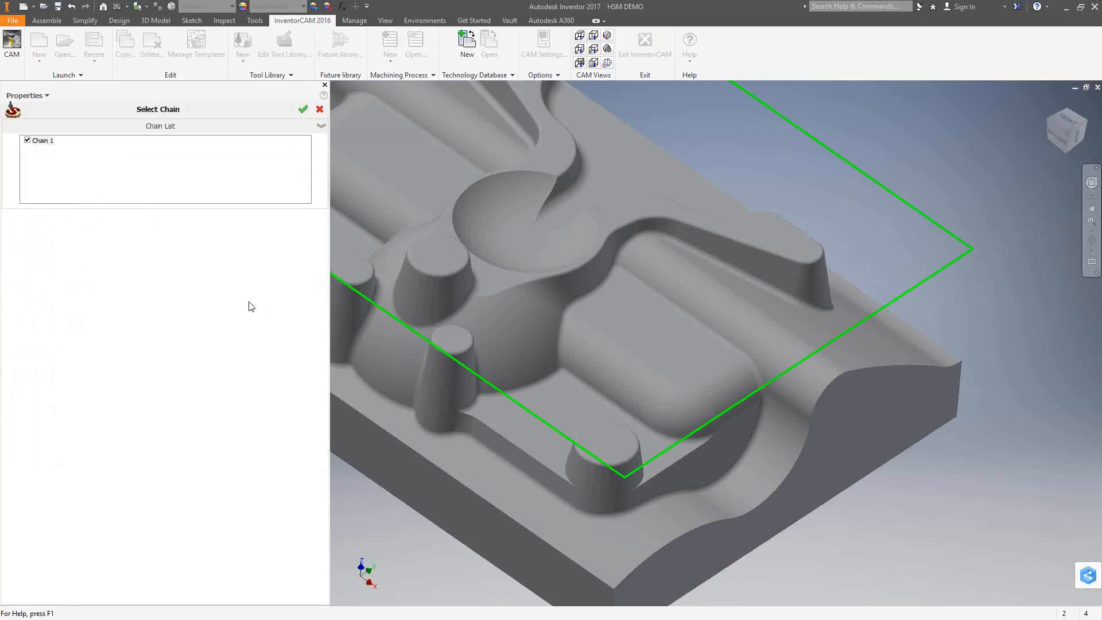
{"action": "left_click", "coordinate": [319, 111]}
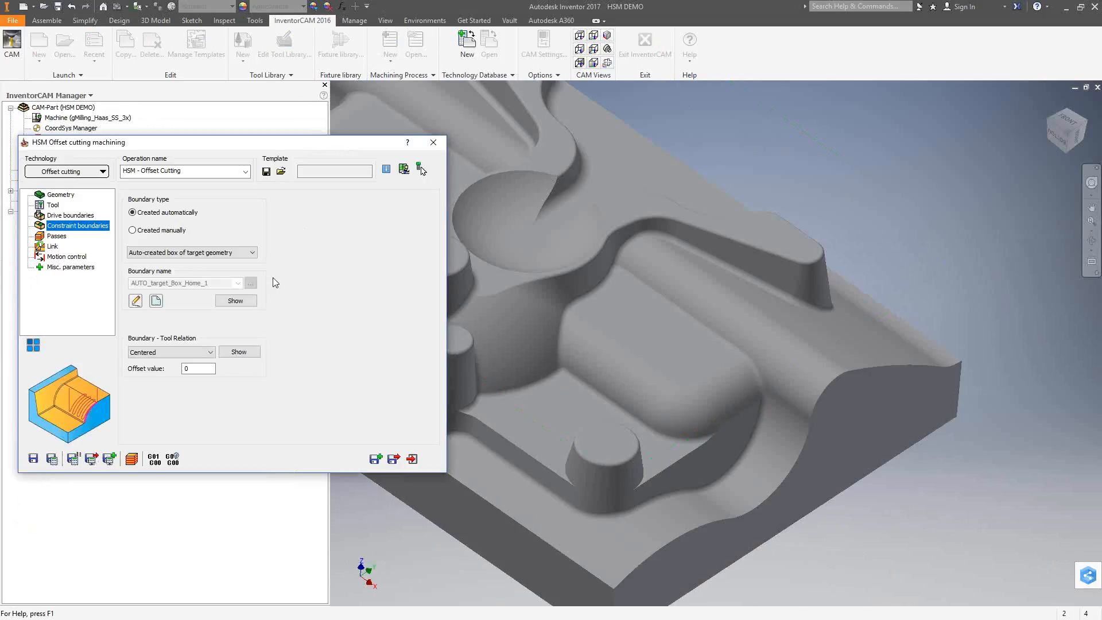
Step: Preview the drive boundary curve contour5 of the Offset Cutting operation on the model
{"action": "left_click", "coordinate": [70, 216]}
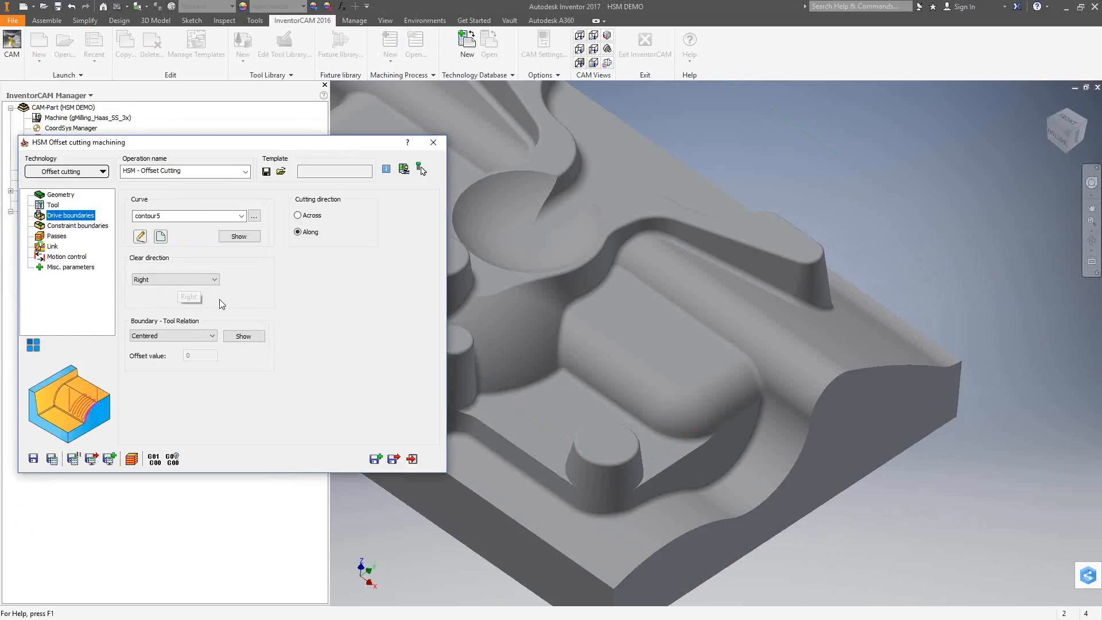
{"action": "left_click", "coordinate": [239, 236]}
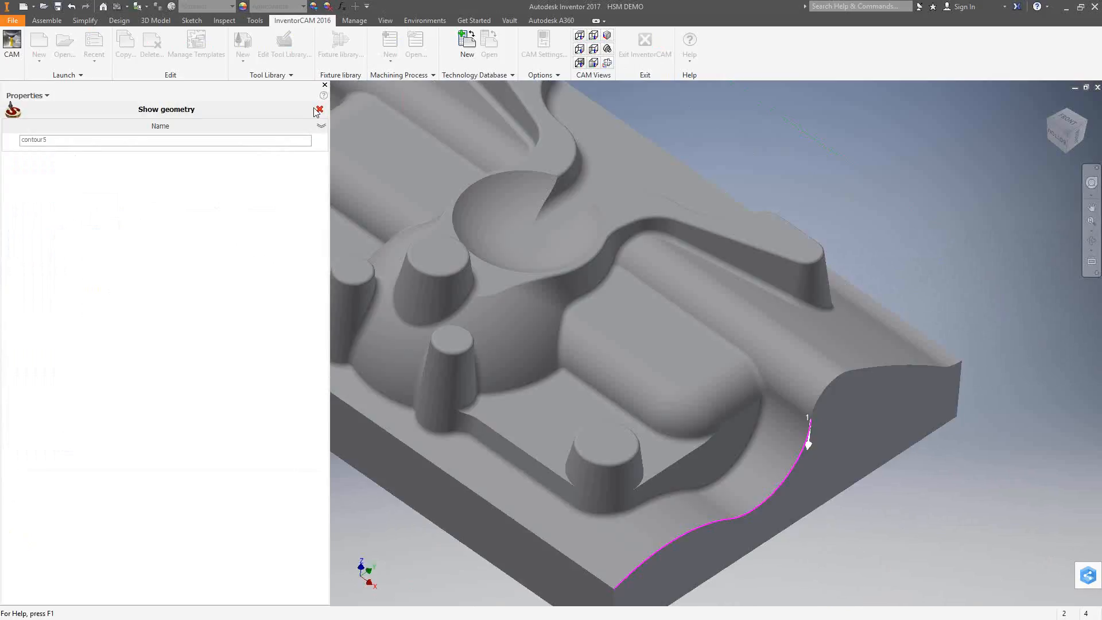
{"action": "left_click", "coordinate": [319, 109]}
Step: Review the right clear offset and step over of the Offset Cutting operation, close it, and briefly display its toolpath
{"action": "left_click", "coordinate": [56, 236]}
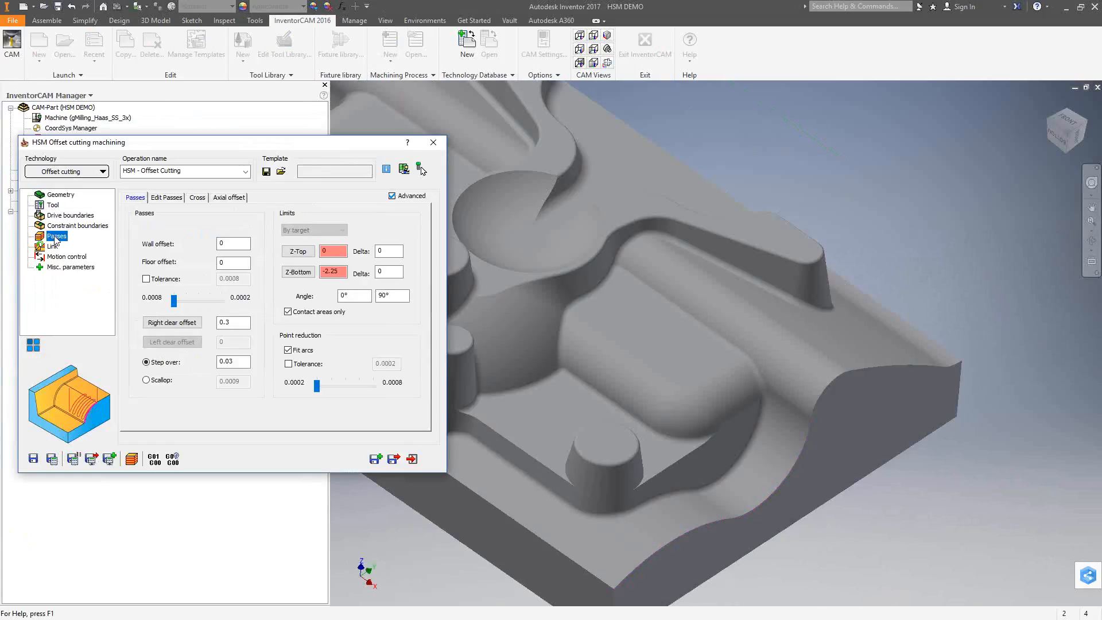
{"action": "left_click", "coordinate": [223, 323]}
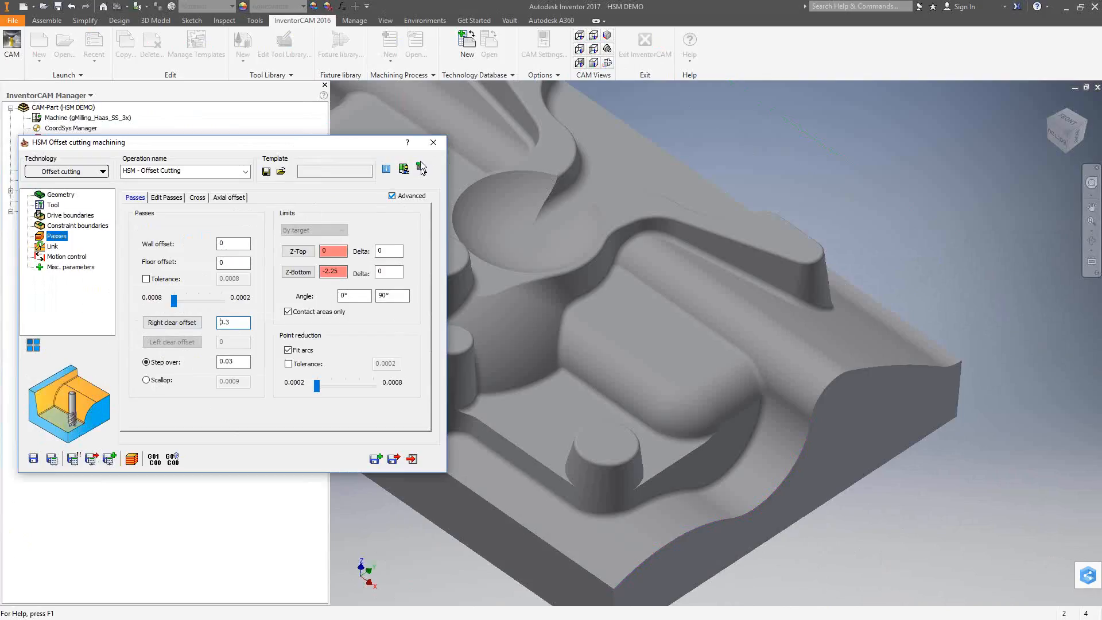
{"action": "double_click", "coordinate": [244, 361]}
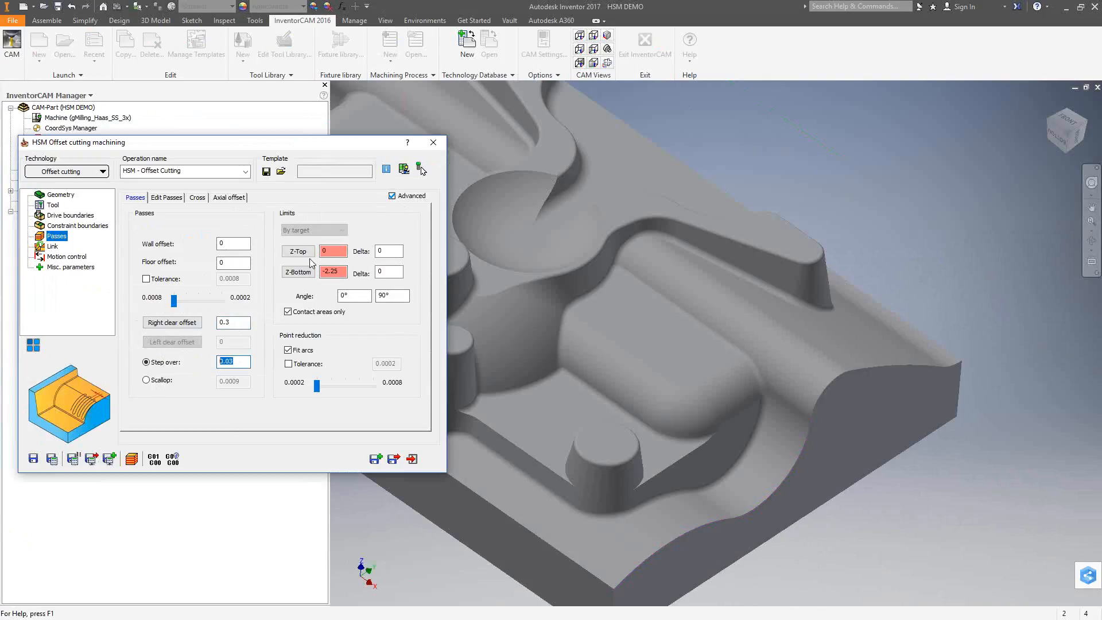
{"action": "left_click", "coordinate": [433, 144]}
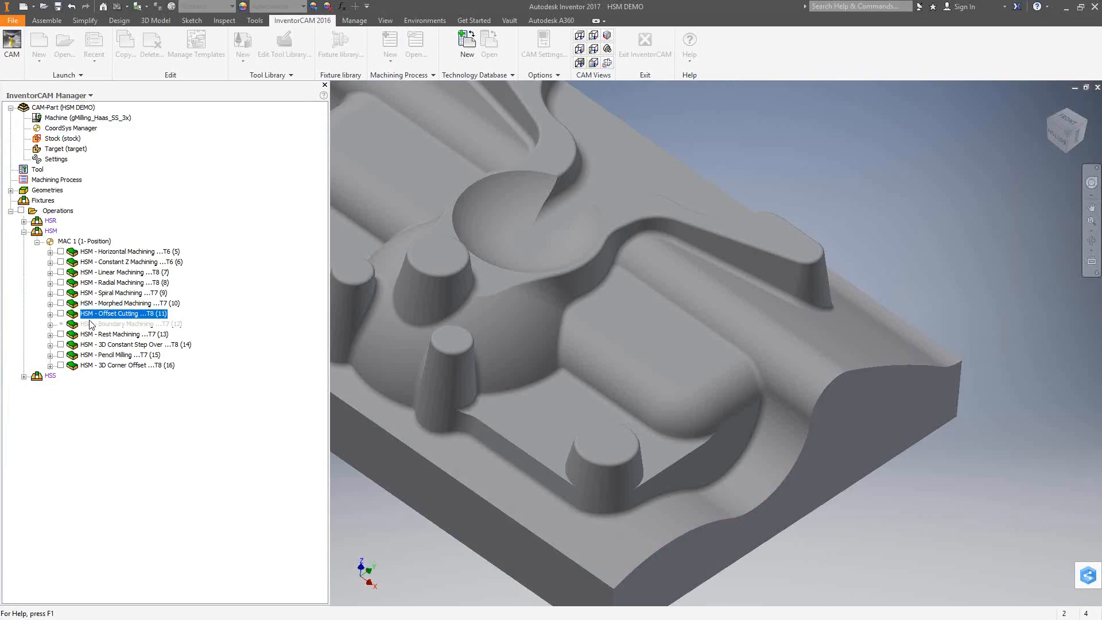
{"action": "left_click", "coordinate": [61, 314]}
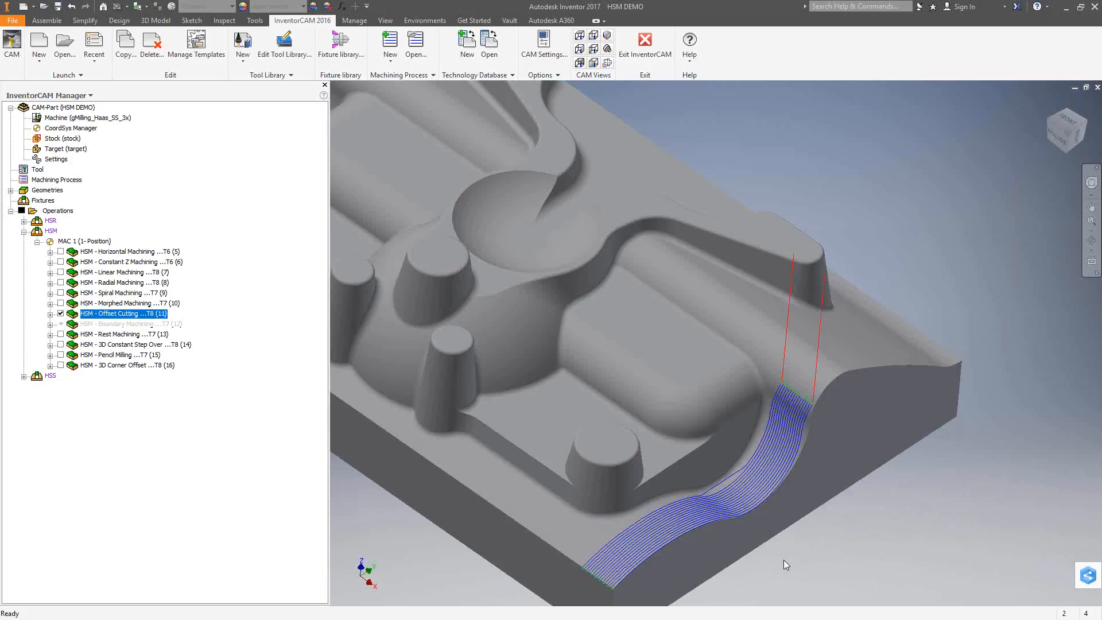
{"action": "left_click", "coordinate": [61, 313]}
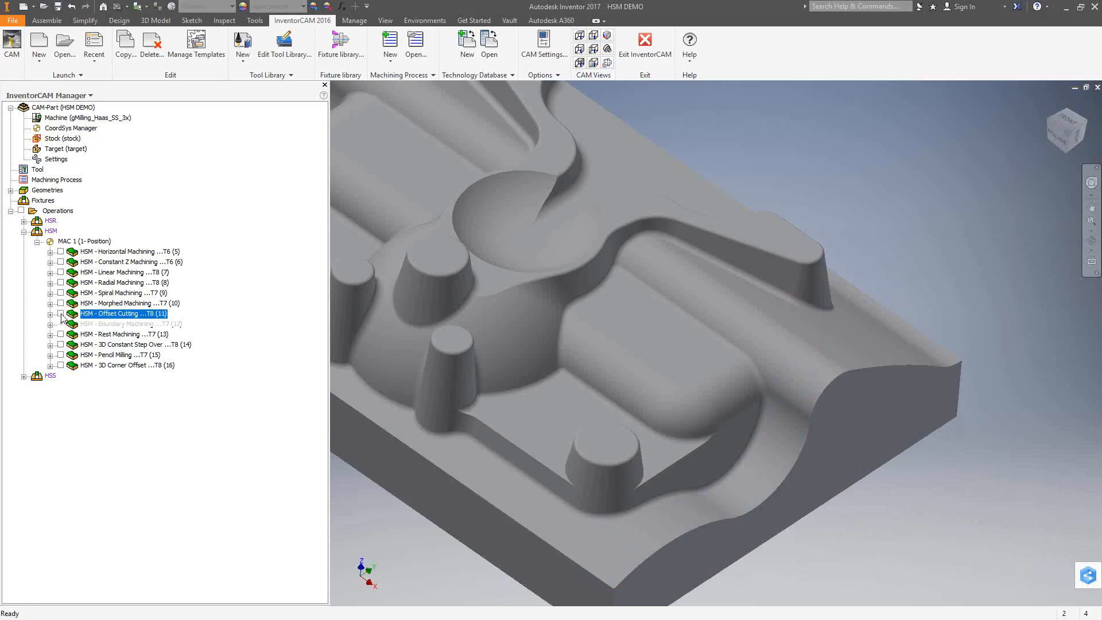
Step: Open the HSM Rest Machining operation and check its constraint boundary, reference tool diameter and cutting tool data
{"action": "double_click", "coordinate": [95, 334]}
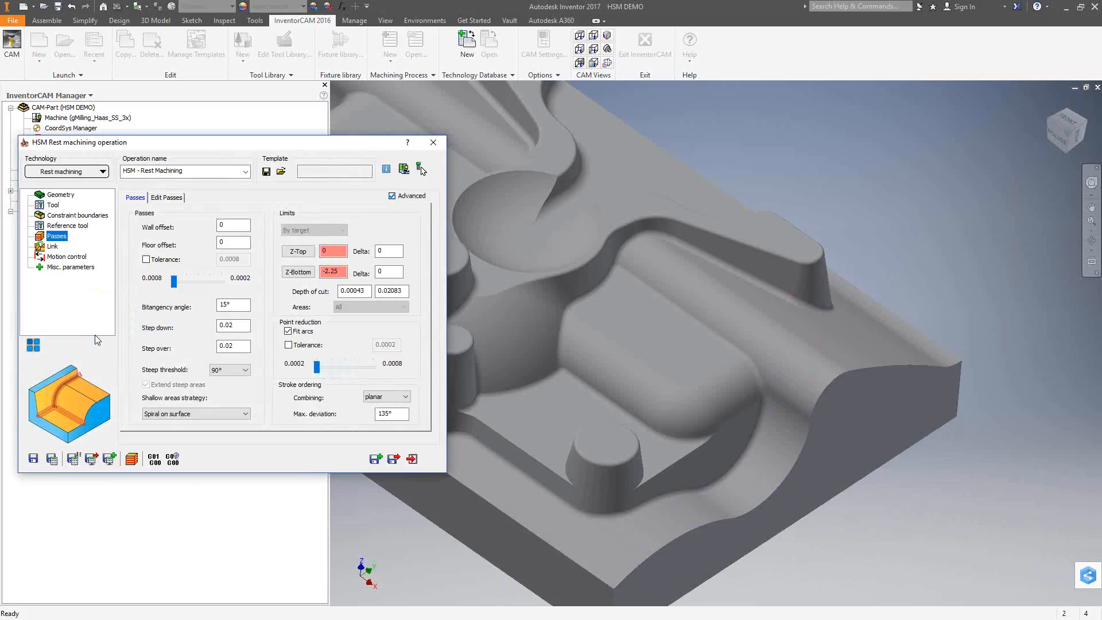
{"action": "left_click", "coordinate": [82, 214]}
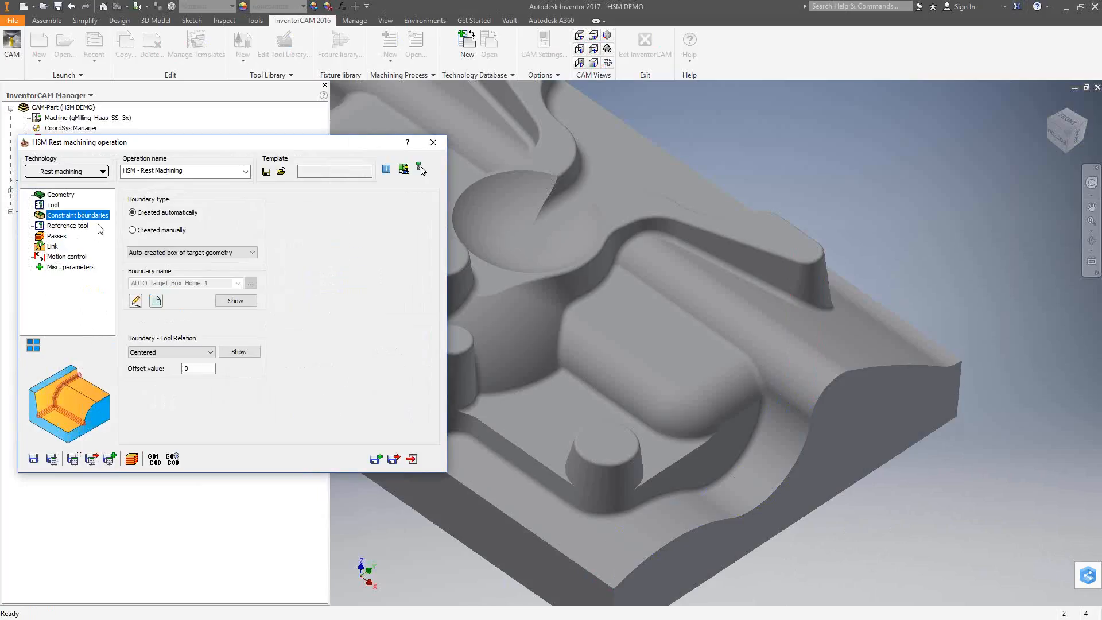
{"action": "left_click", "coordinate": [57, 226]}
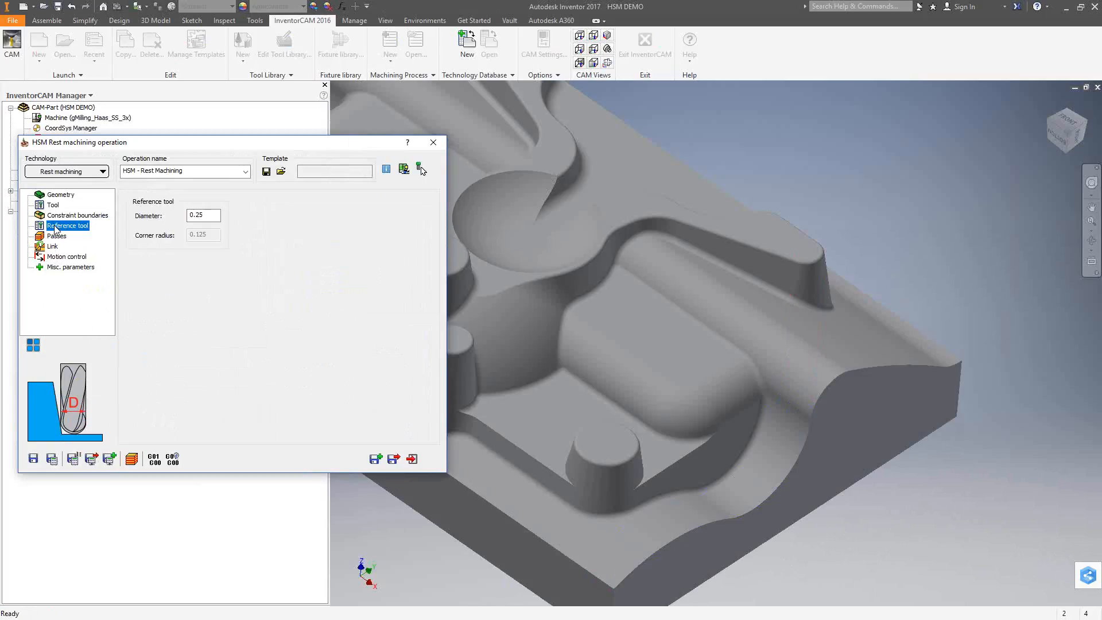
{"action": "left_click", "coordinate": [55, 216]}
{"action": "left_click", "coordinate": [52, 207]}
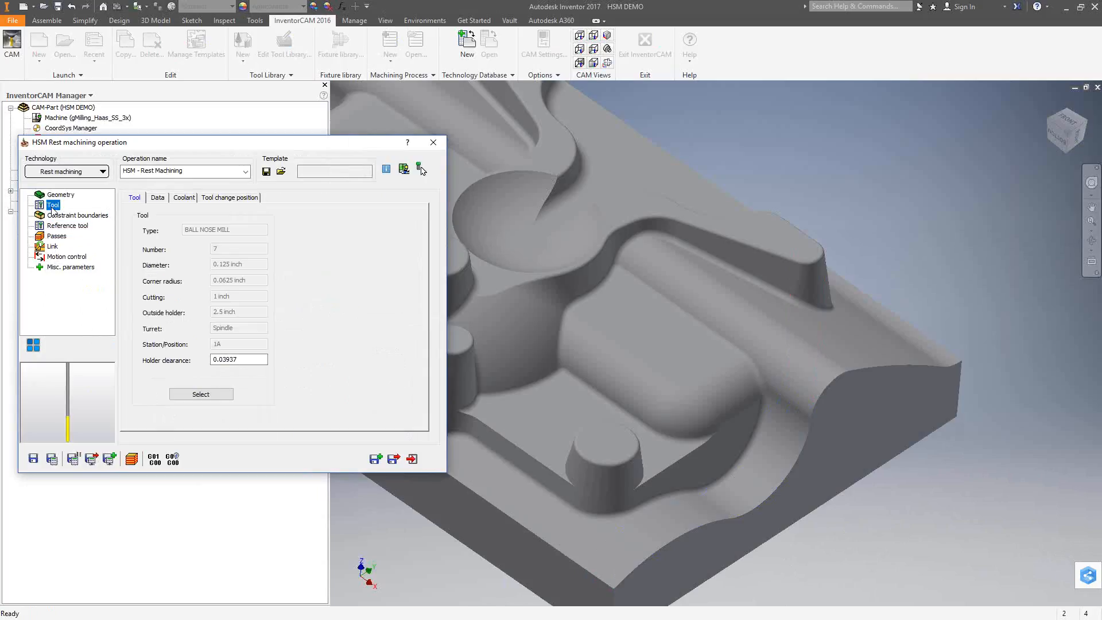
Step: Review the bitangency angle and step over of the Rest Machining operation, close it, and briefly display its toolpath
{"action": "left_click", "coordinate": [56, 237]}
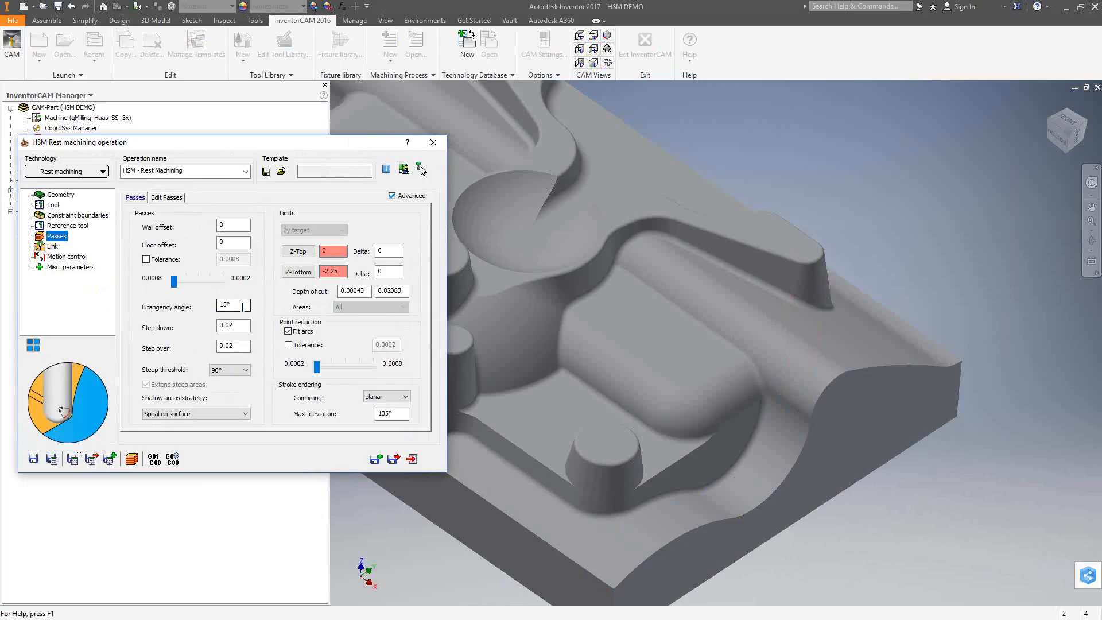
{"action": "left_click_drag", "start_coordinate": [239, 305], "coordinate": [184, 307]}
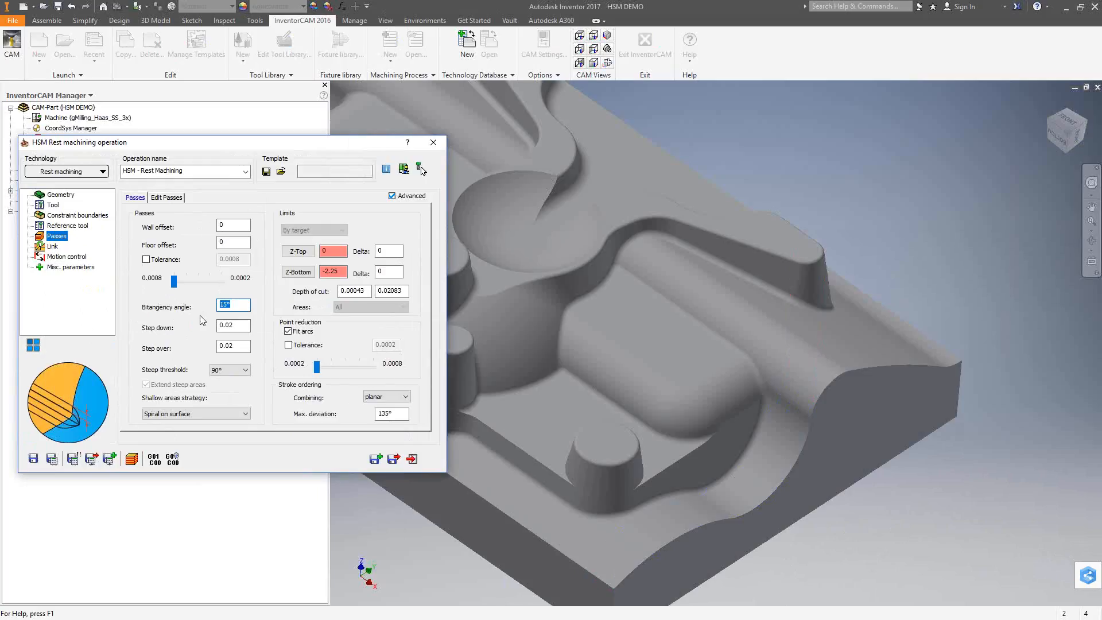
{"action": "left_click", "coordinate": [238, 345]}
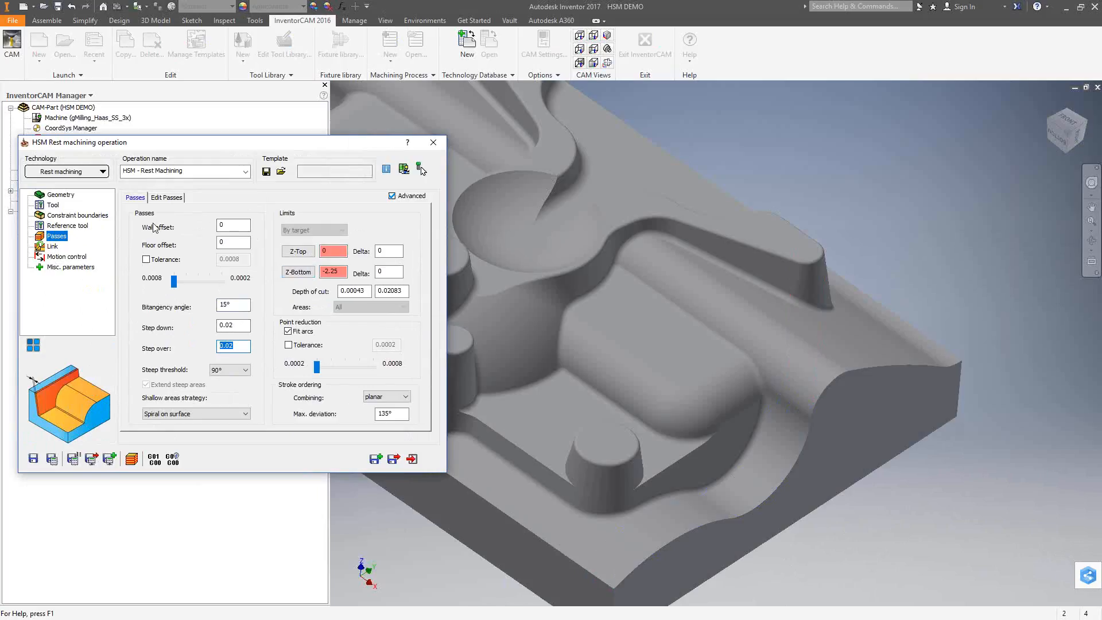
{"action": "left_click", "coordinate": [434, 143]}
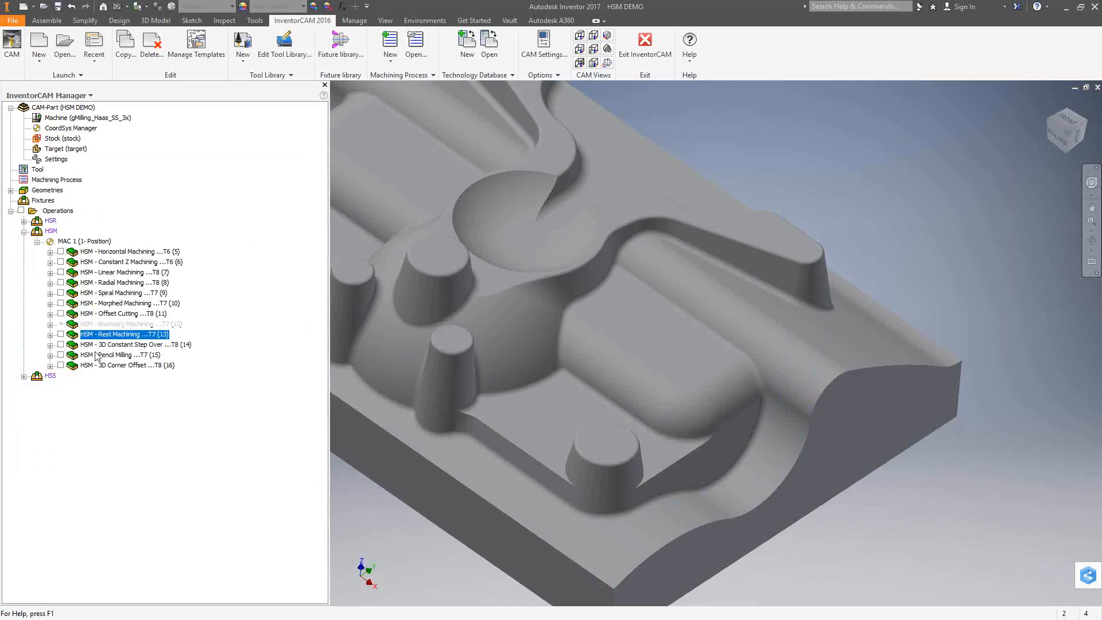
{"action": "left_click", "coordinate": [60, 334]}
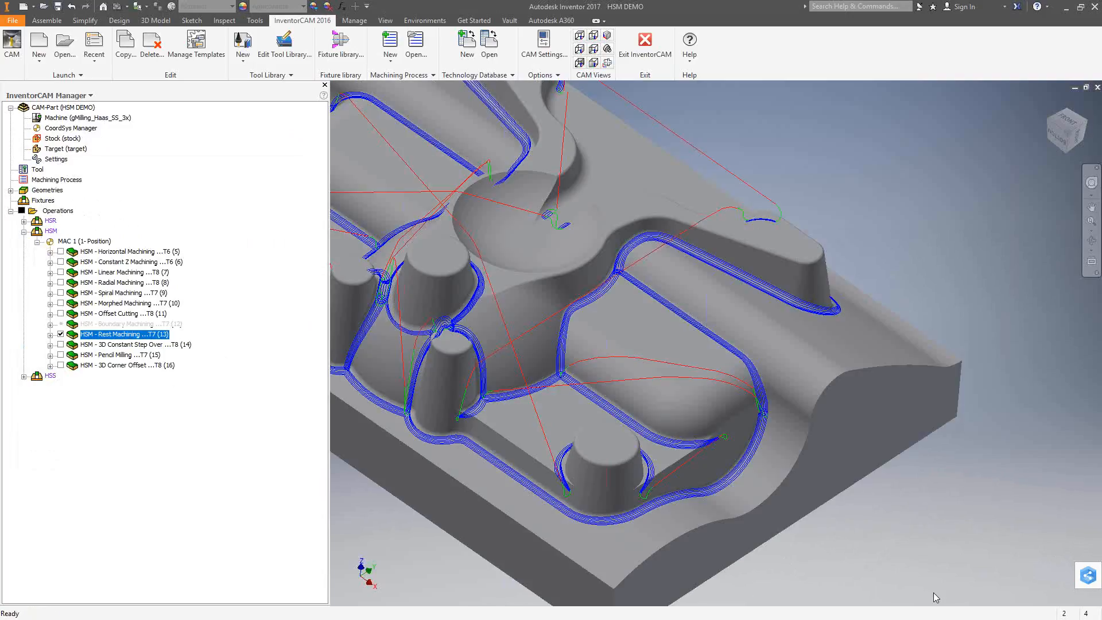
{"action": "left_click", "coordinate": [60, 334]}
Step: Open the HSM 3D Constant Step Over operation and preview its user-defined constraint boundary contour6 on the model
{"action": "double_click", "coordinate": [101, 345]}
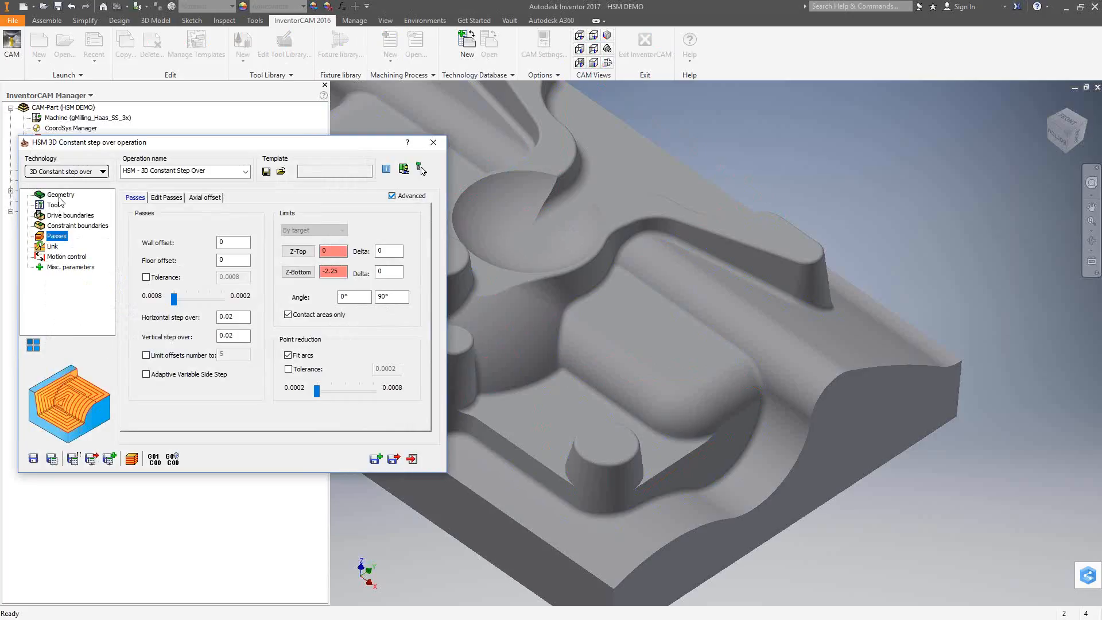
{"action": "left_click", "coordinate": [64, 226]}
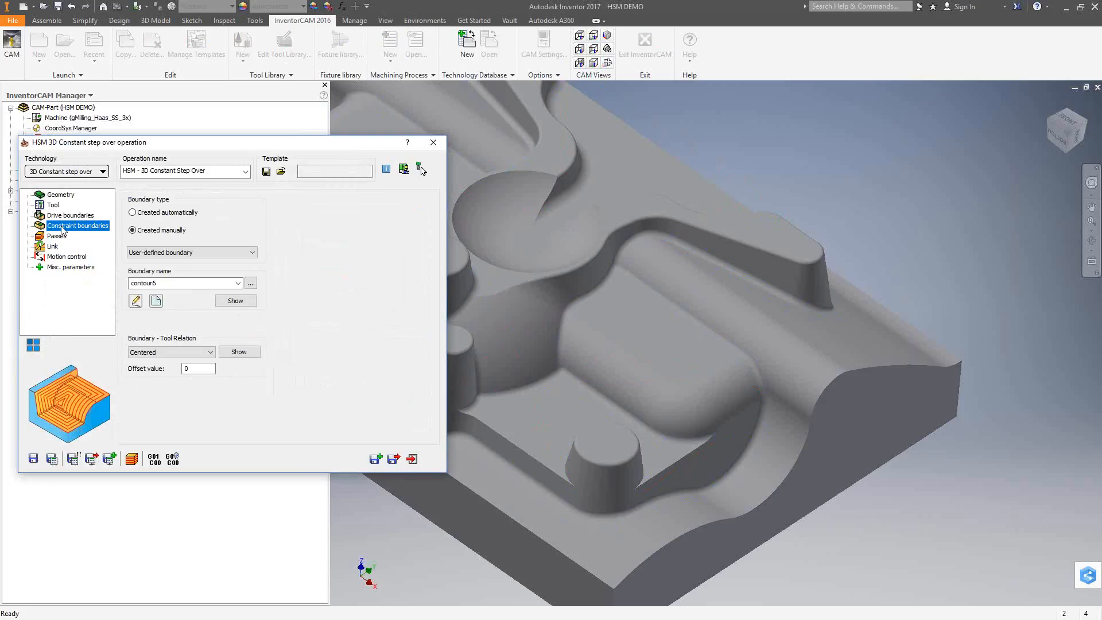
{"action": "left_click", "coordinate": [249, 302]}
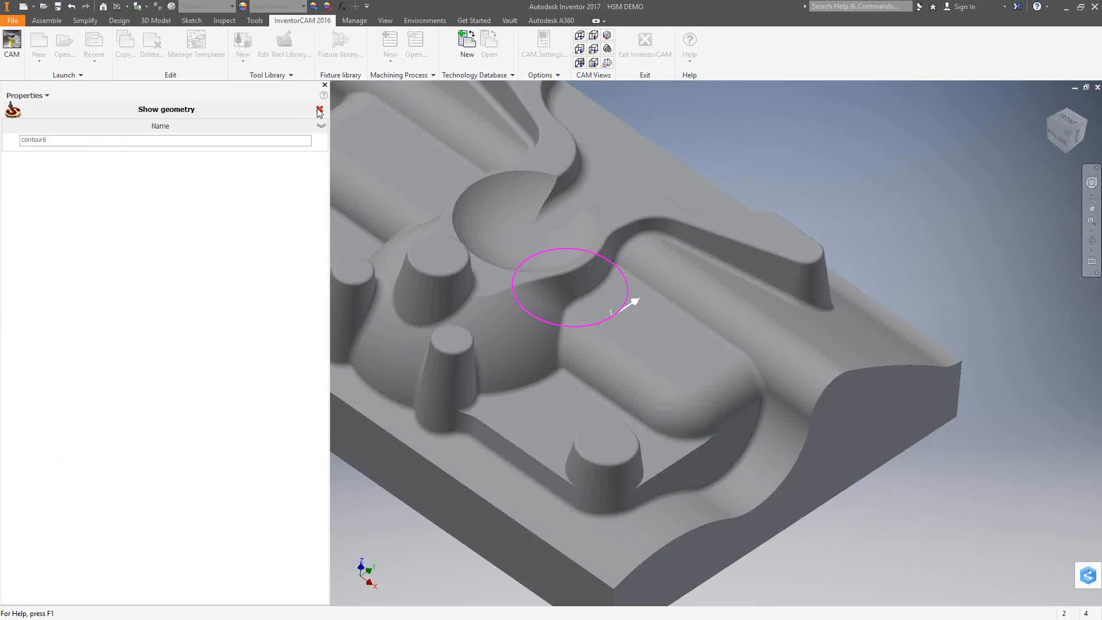
{"action": "left_click", "coordinate": [319, 110]}
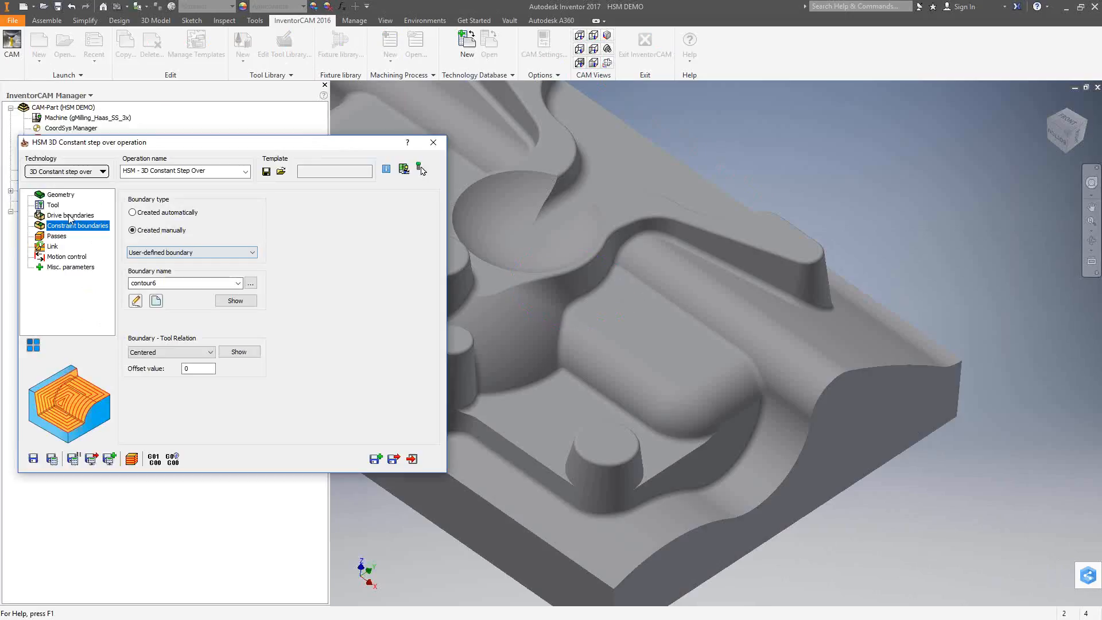
Step: Preview the drive boundary of the 3D Constant Step Over operation, review its pass settings and close it
{"action": "left_click", "coordinate": [68, 215]}
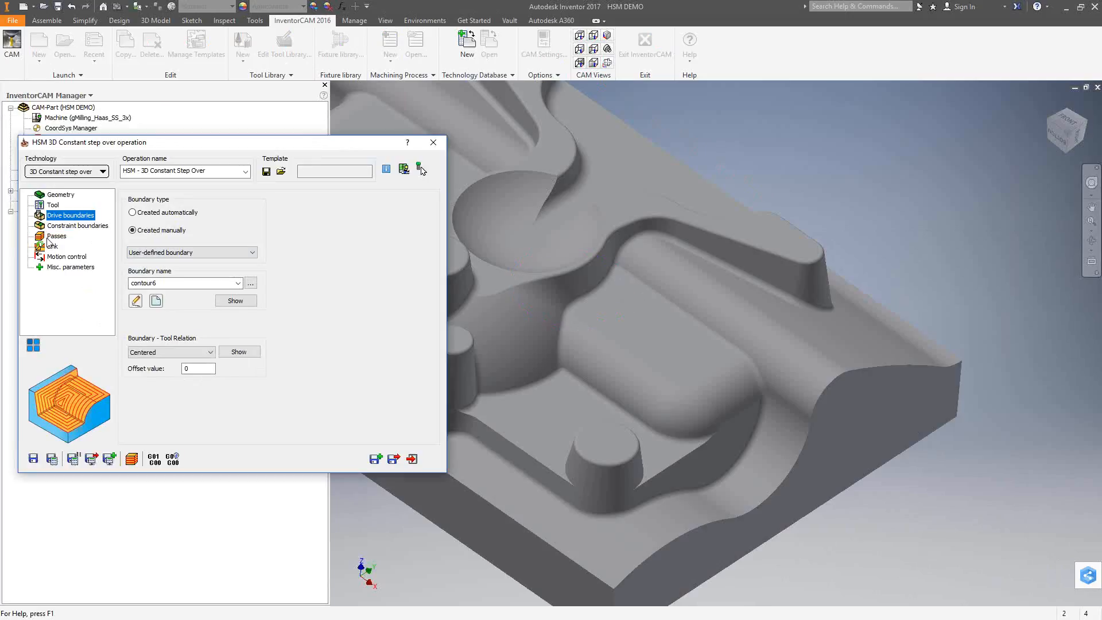
{"action": "left_click", "coordinate": [240, 299]}
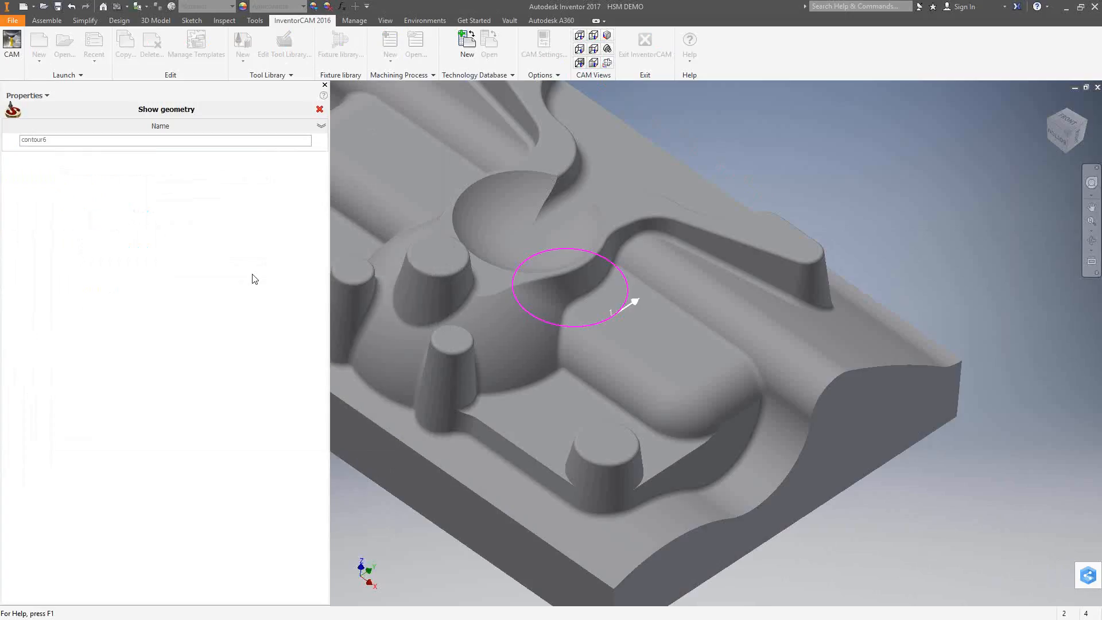
{"action": "left_click", "coordinate": [319, 109]}
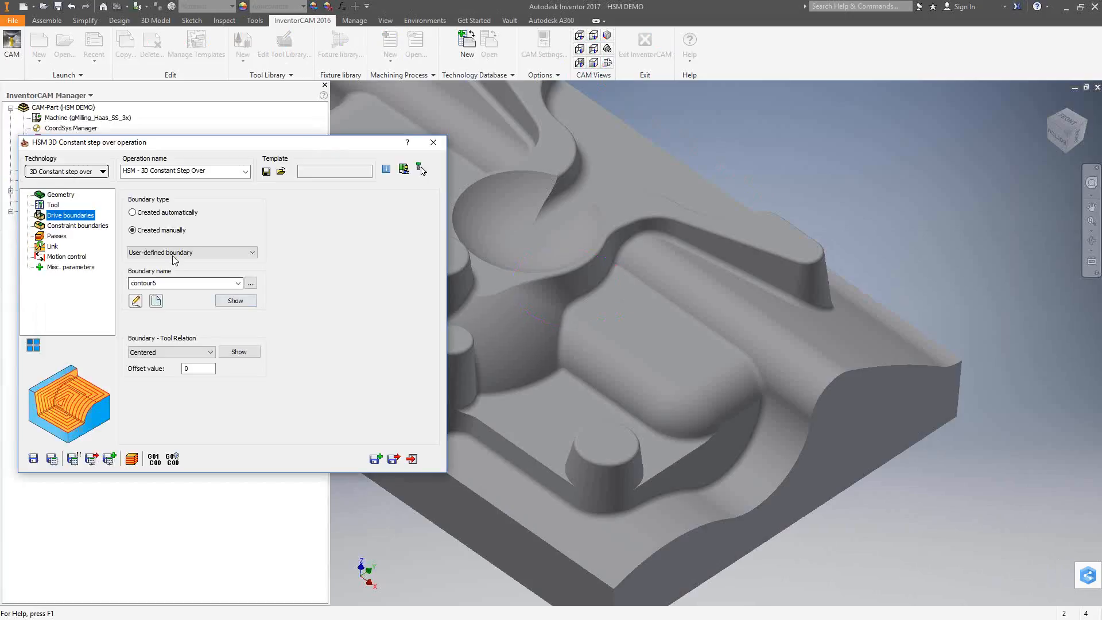
{"action": "left_click", "coordinate": [56, 237]}
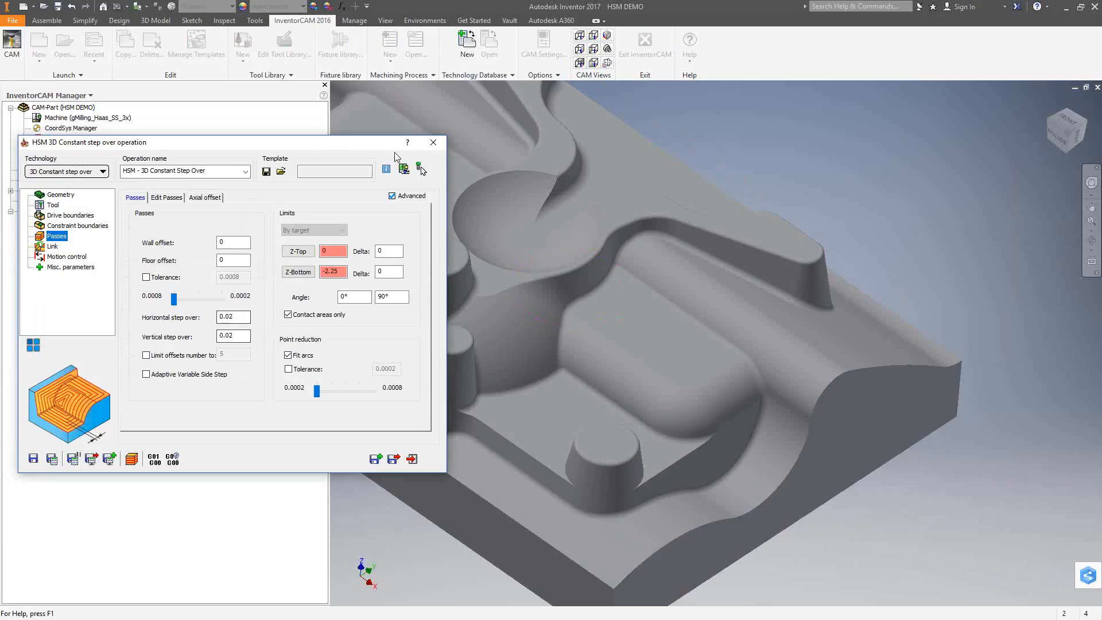
{"action": "left_click", "coordinate": [440, 145]}
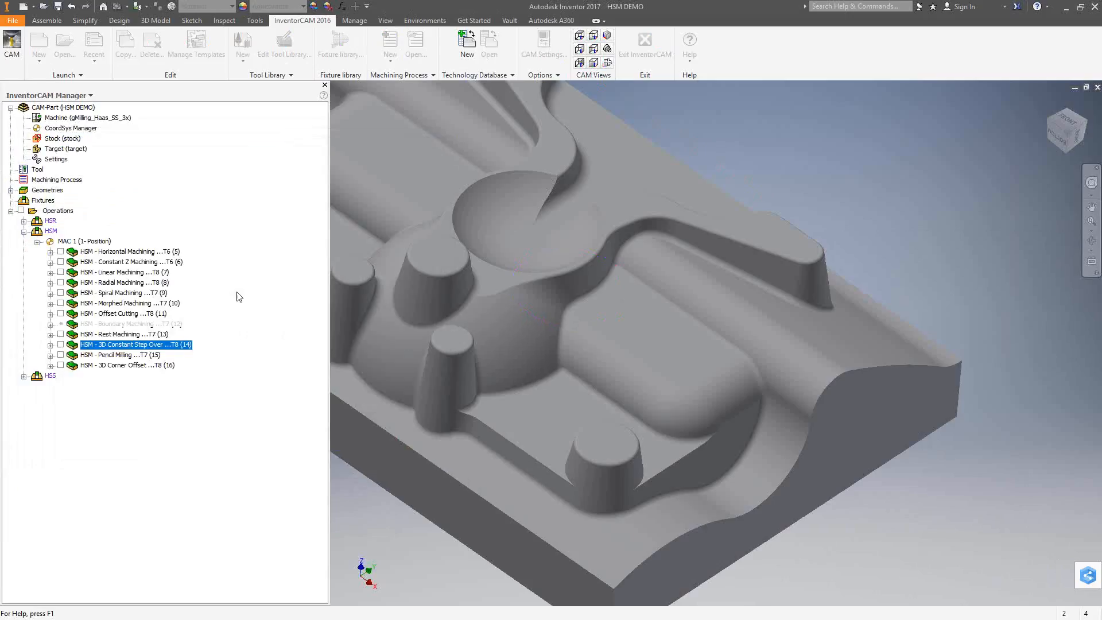
Step: Display the 3D Constant Step Over toolpath and inspect its passes up close in the Front view
{"action": "left_click", "coordinate": [61, 345]}
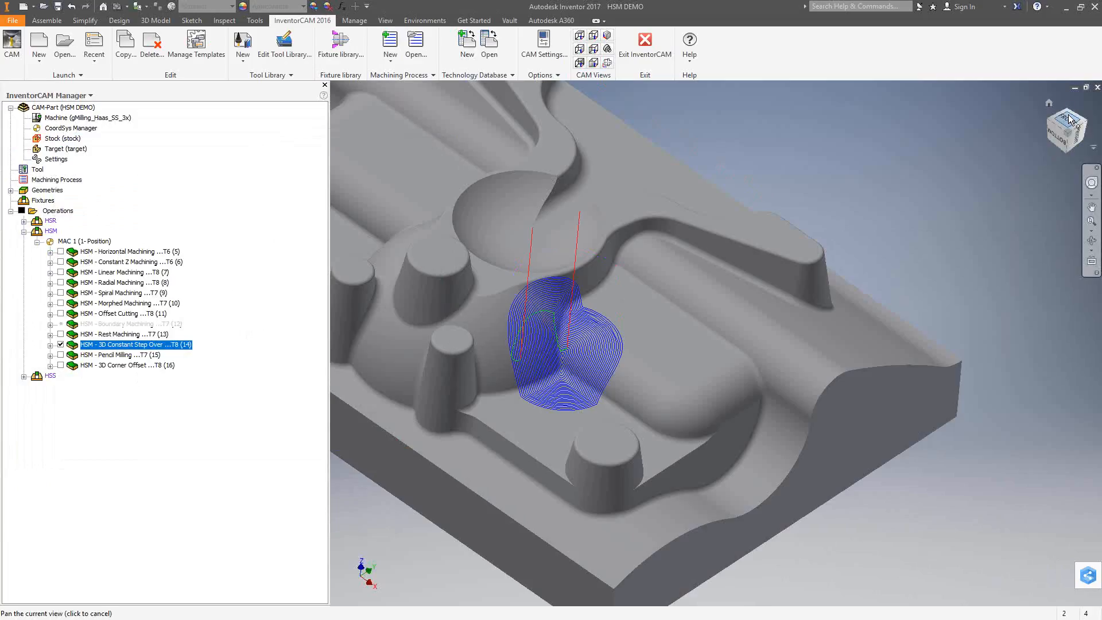
{"action": "left_click_drag", "start_coordinate": [1067, 116], "coordinate": [1068, 120]}
{"action": "scroll", "coordinate": [729, 369], "scroll_direction": "up", "scroll_amount": 6}
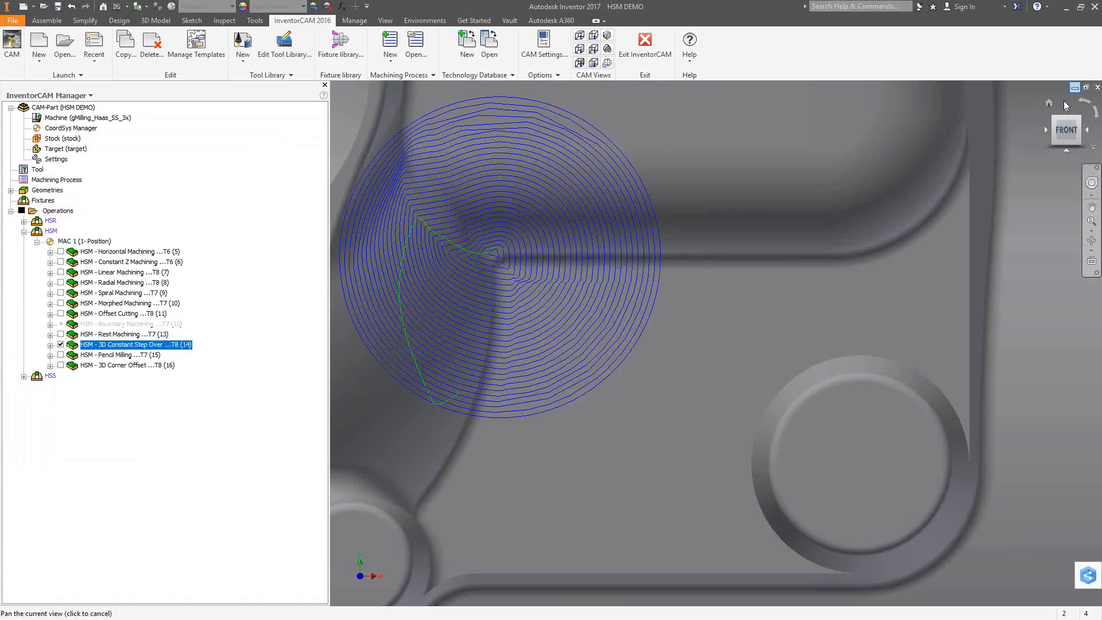
Step: Inspect the 3D Constant Step Over toolpath from an angled 3D view of the part and hide it
{"action": "key", "text": "F4"}
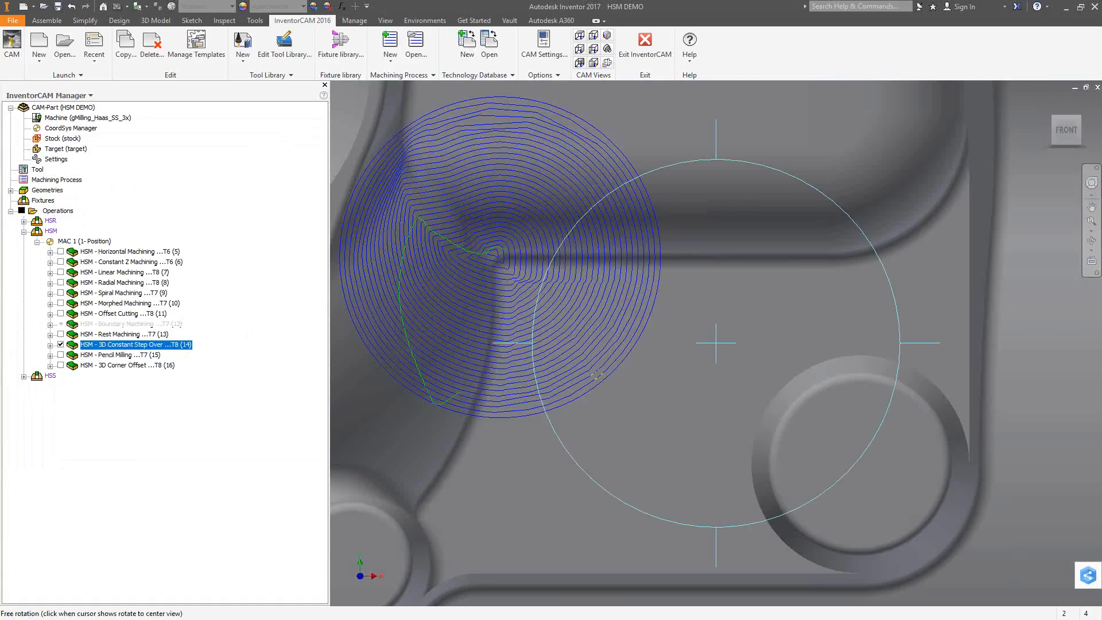
{"action": "left_click_drag", "start_coordinate": [668, 392], "coordinate": [620, 339]}
{"action": "scroll", "coordinate": [620, 339], "scroll_direction": "down", "scroll_amount": 3}
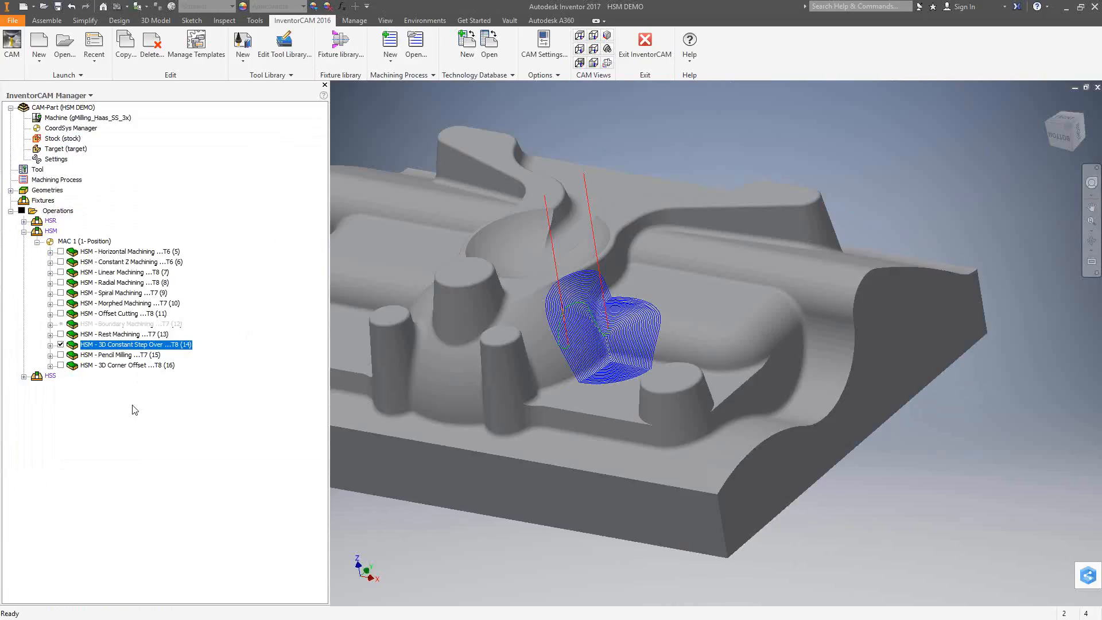
{"action": "left_click", "coordinate": [60, 344]}
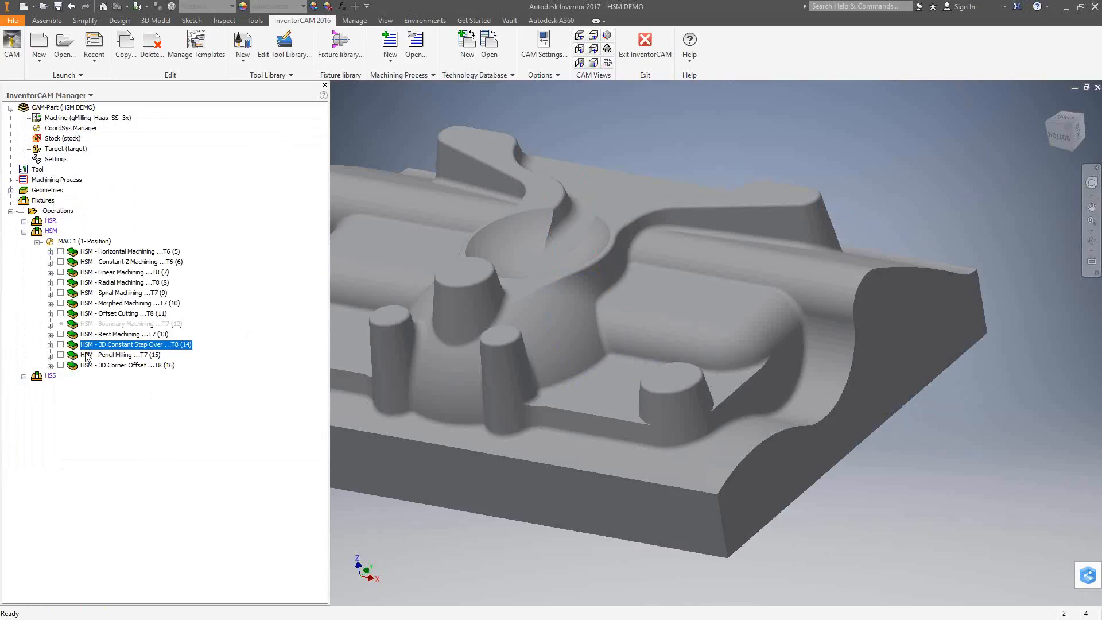
Step: Review the bitangency angle, tool and constraint boundaries of the Pencil Milling operation, close it, and briefly display its toolpath
{"action": "left_click", "coordinate": [85, 354]}
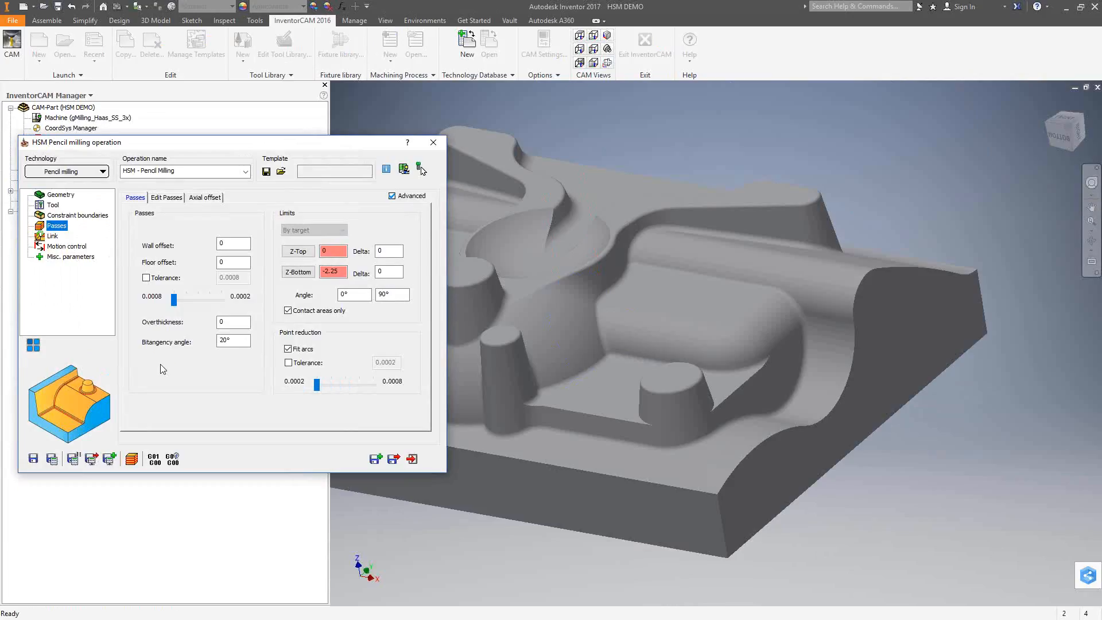
{"action": "left_click", "coordinate": [221, 341]}
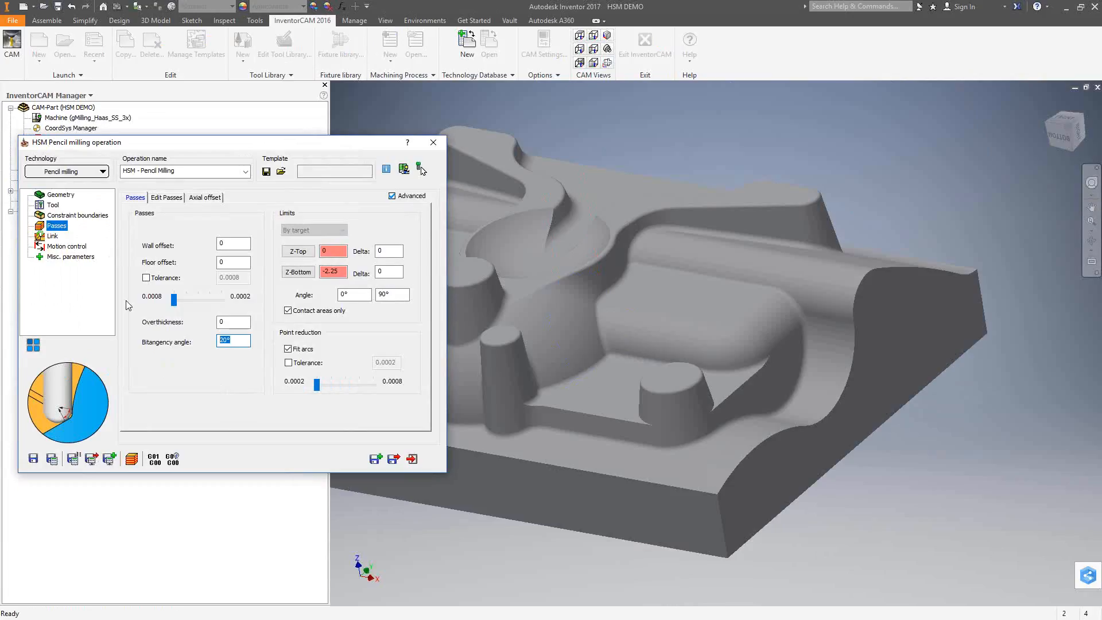
{"action": "left_click", "coordinate": [52, 206]}
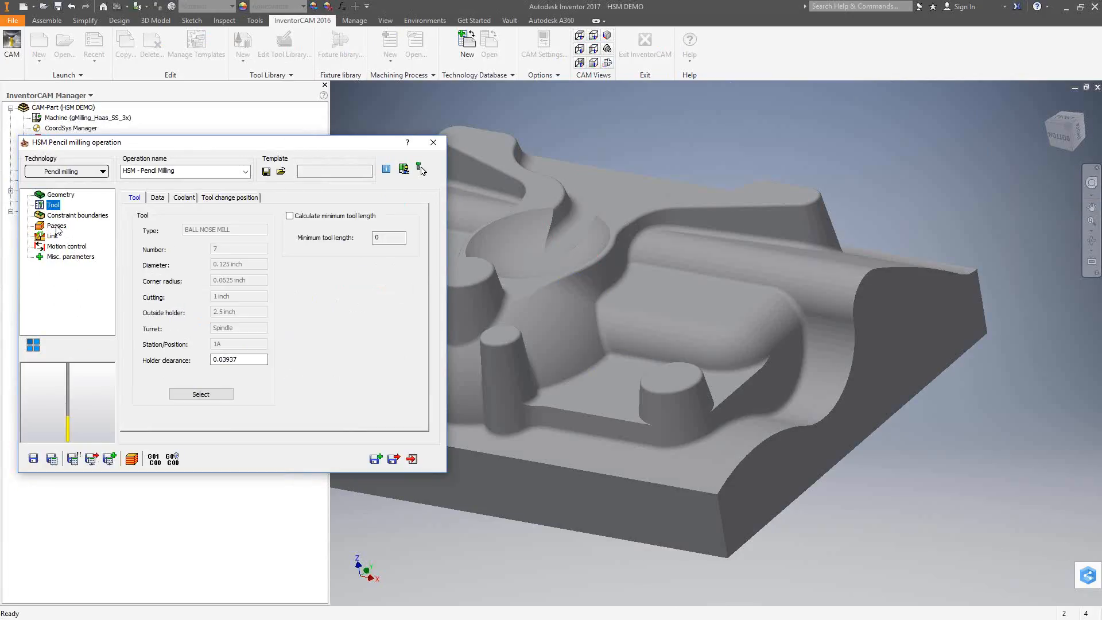
{"action": "left_click", "coordinate": [64, 216]}
{"action": "left_click", "coordinate": [56, 226]}
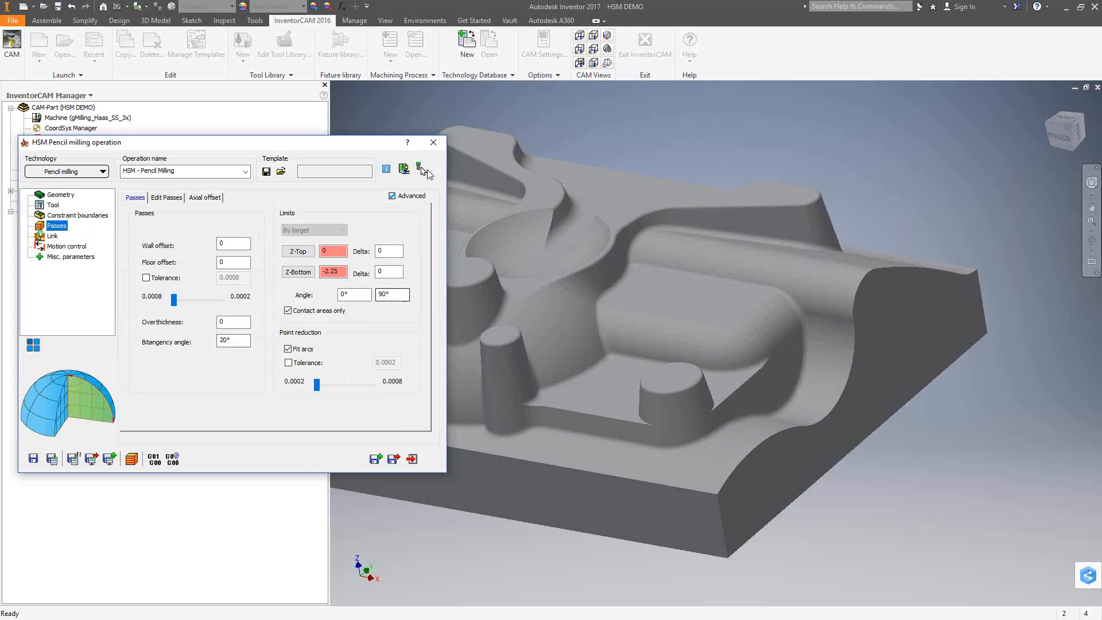
{"action": "left_click", "coordinate": [435, 141]}
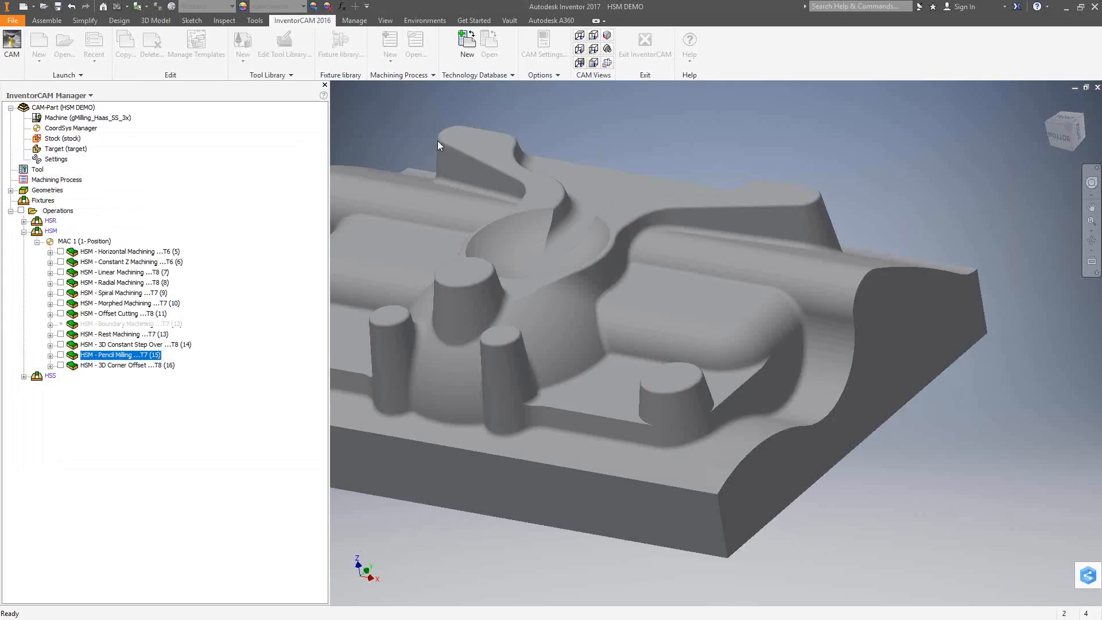
{"action": "left_click", "coordinate": [61, 355]}
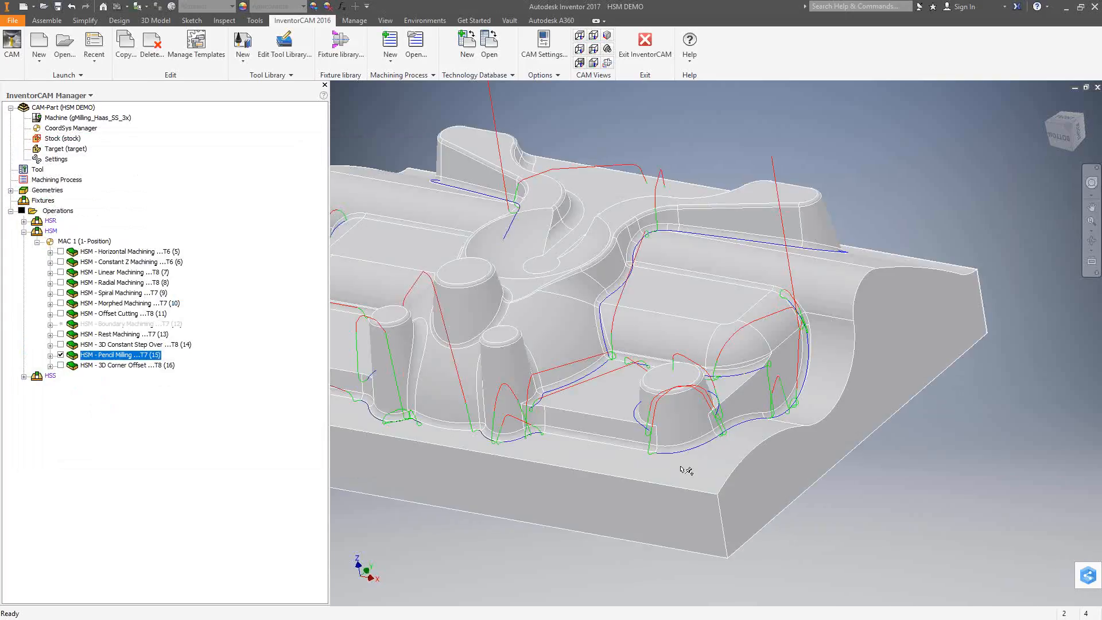
{"action": "left_click", "coordinate": [60, 355]}
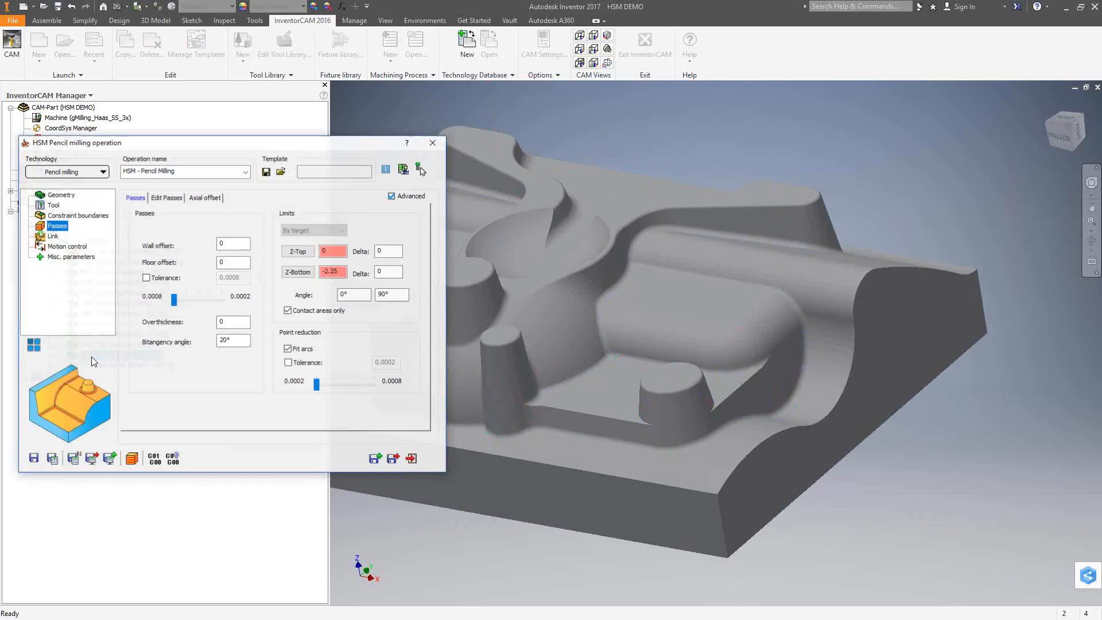
Step: Change the Pencil Milling operation's technology to Parallel pencil milling and review its horizontal and vertical step overs and offset limit
{"action": "left_click", "coordinate": [102, 171]}
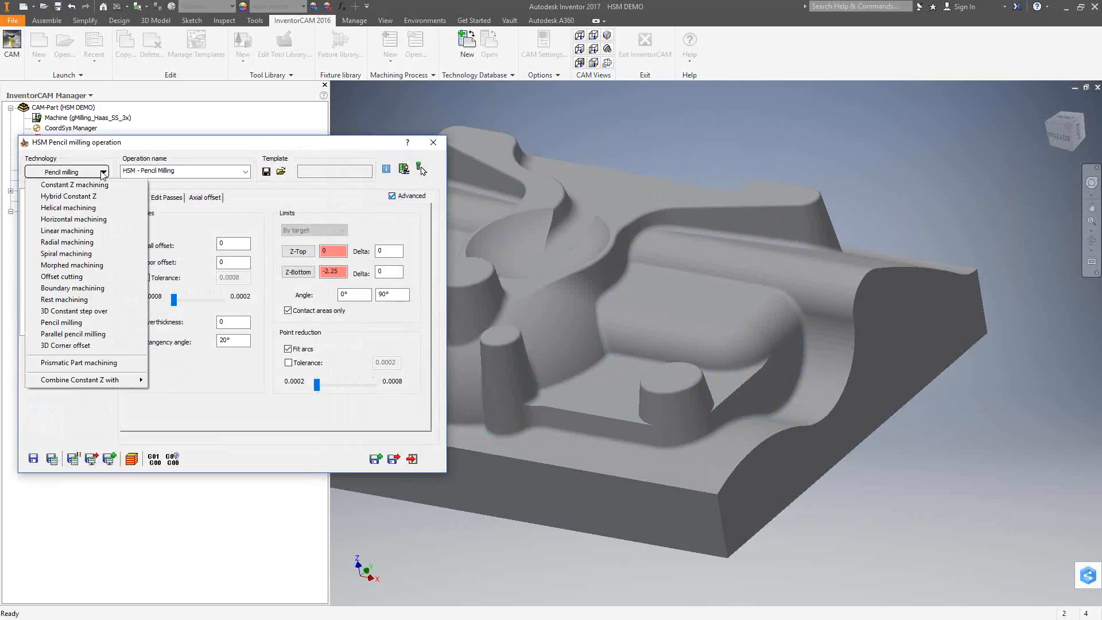
{"action": "left_click", "coordinate": [80, 333]}
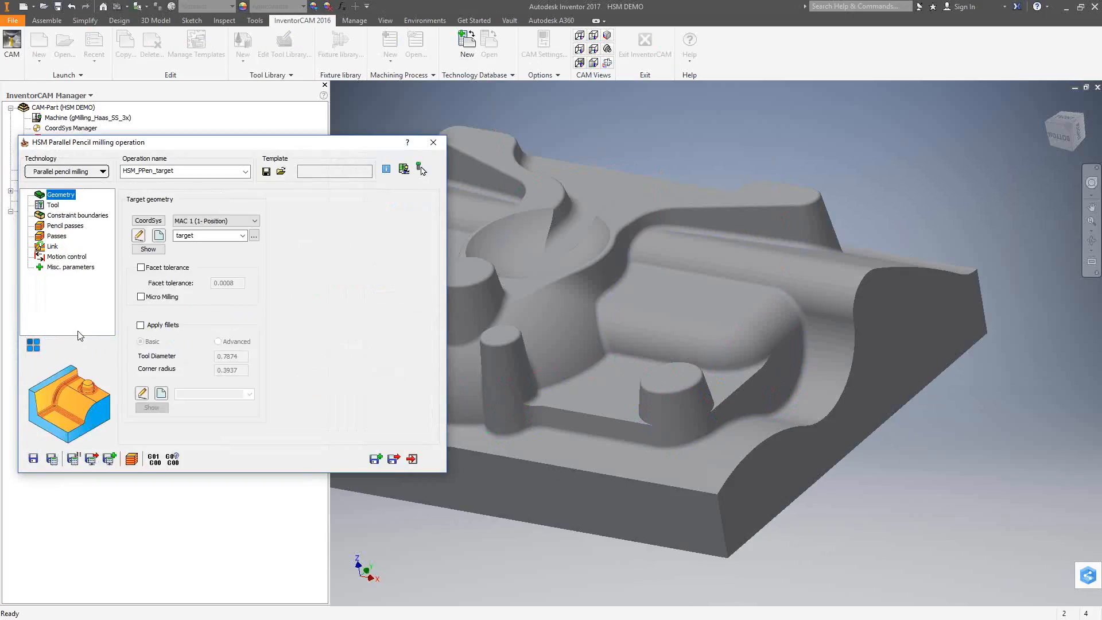
{"action": "left_click", "coordinate": [57, 236]}
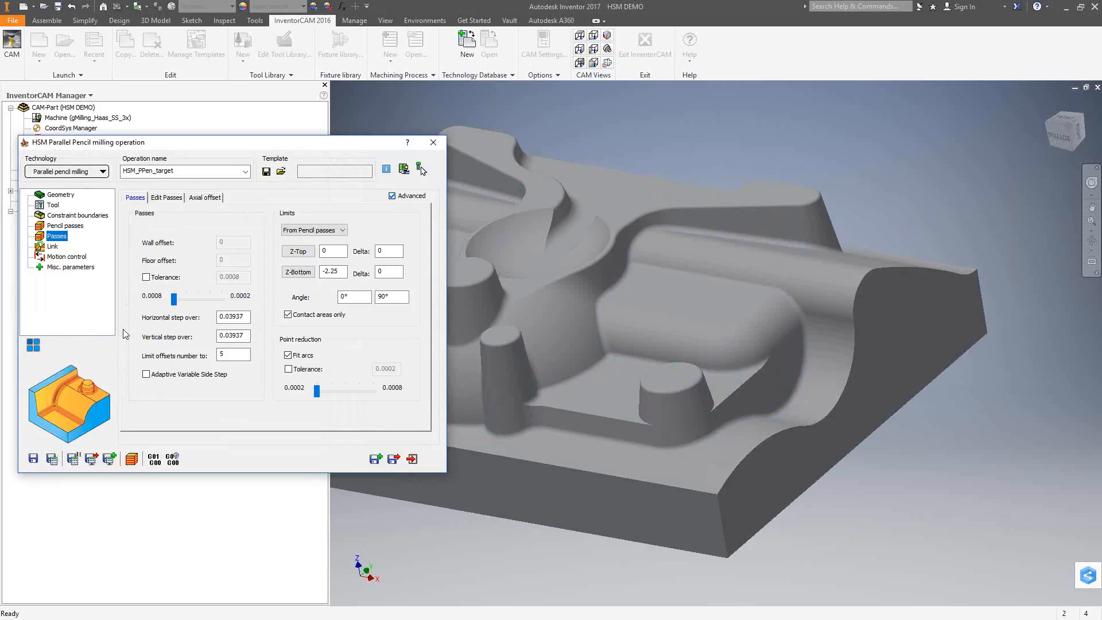
{"action": "left_click", "coordinate": [246, 317]}
{"action": "left_click", "coordinate": [246, 336]}
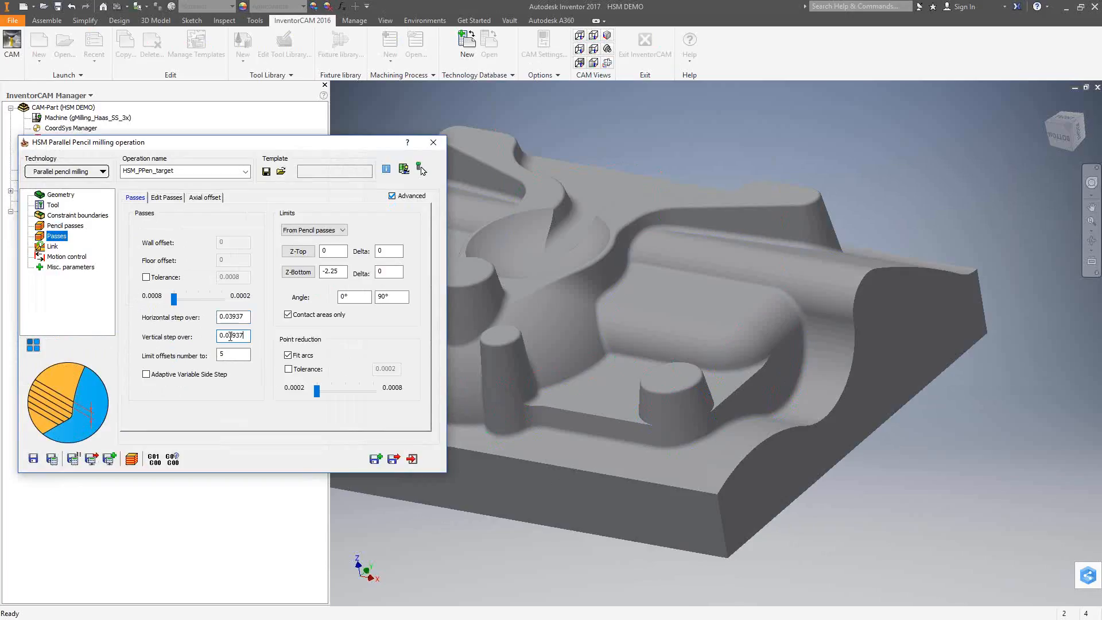
{"action": "left_click", "coordinate": [60, 225]}
{"action": "left_click", "coordinate": [59, 236]}
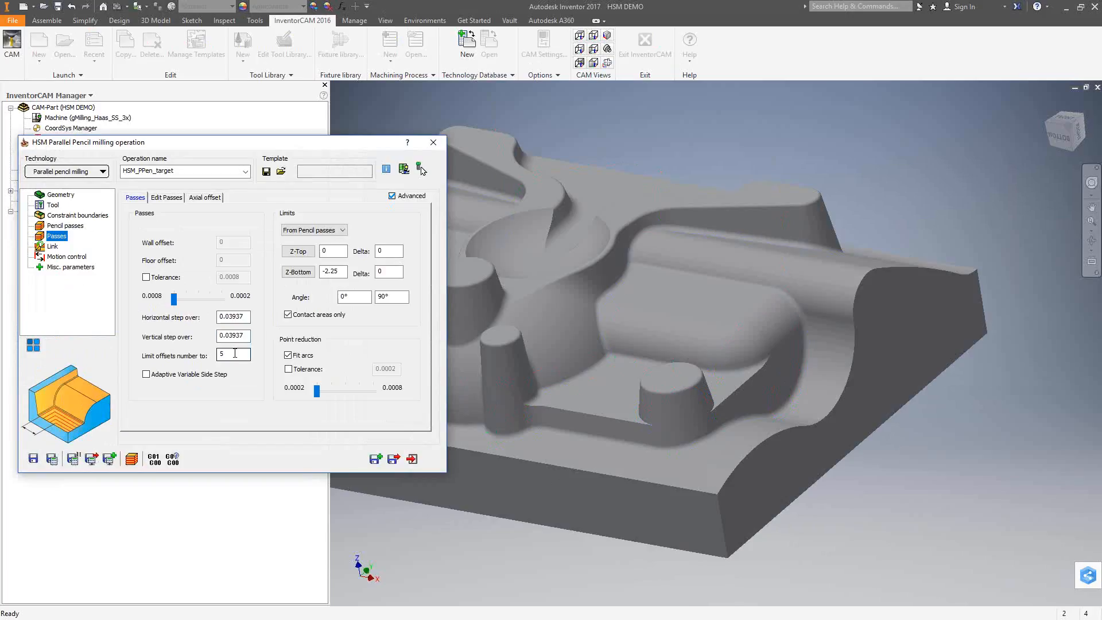
{"action": "double_click", "coordinate": [234, 353]}
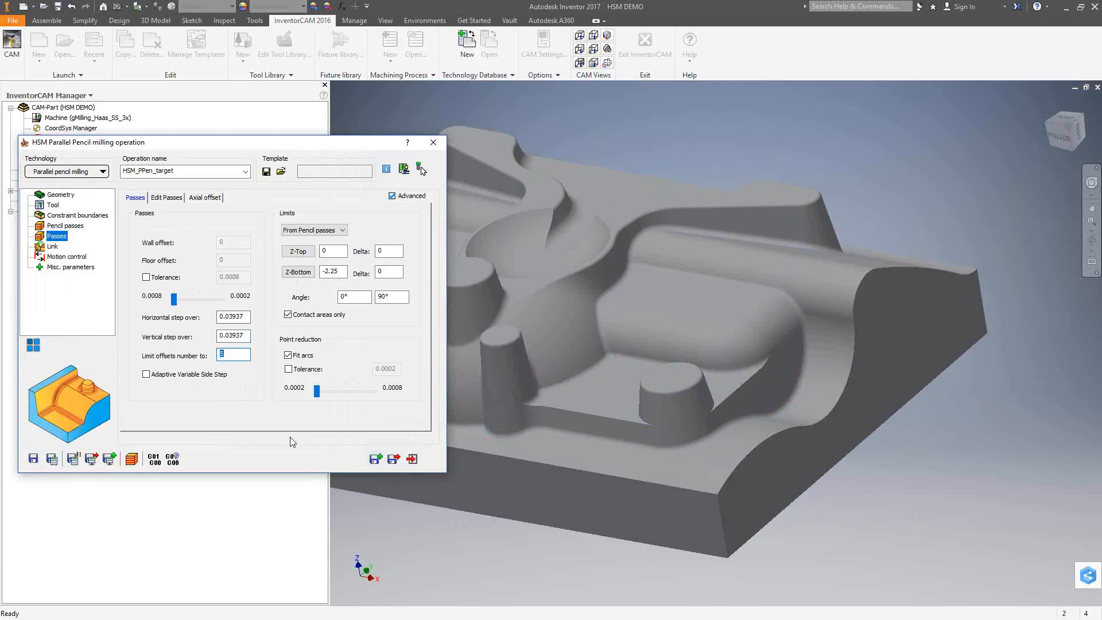
Step: Save and calculate the Parallel pencil milling operation, close it, and hide its toolpath after inspection
{"action": "left_click", "coordinate": [51, 458]}
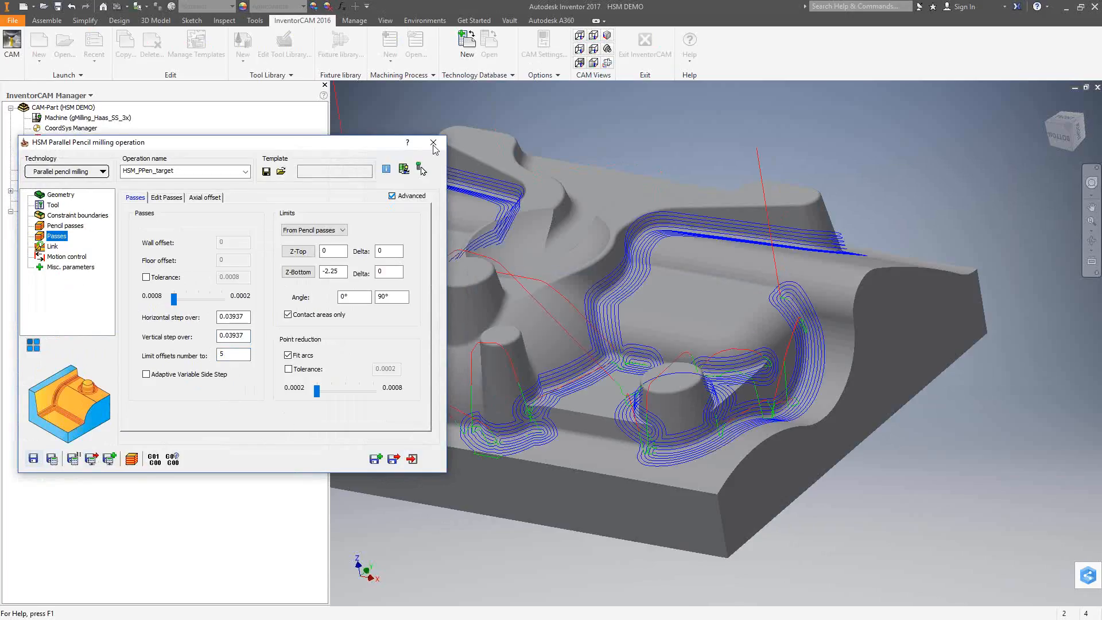
{"action": "left_click", "coordinate": [434, 145]}
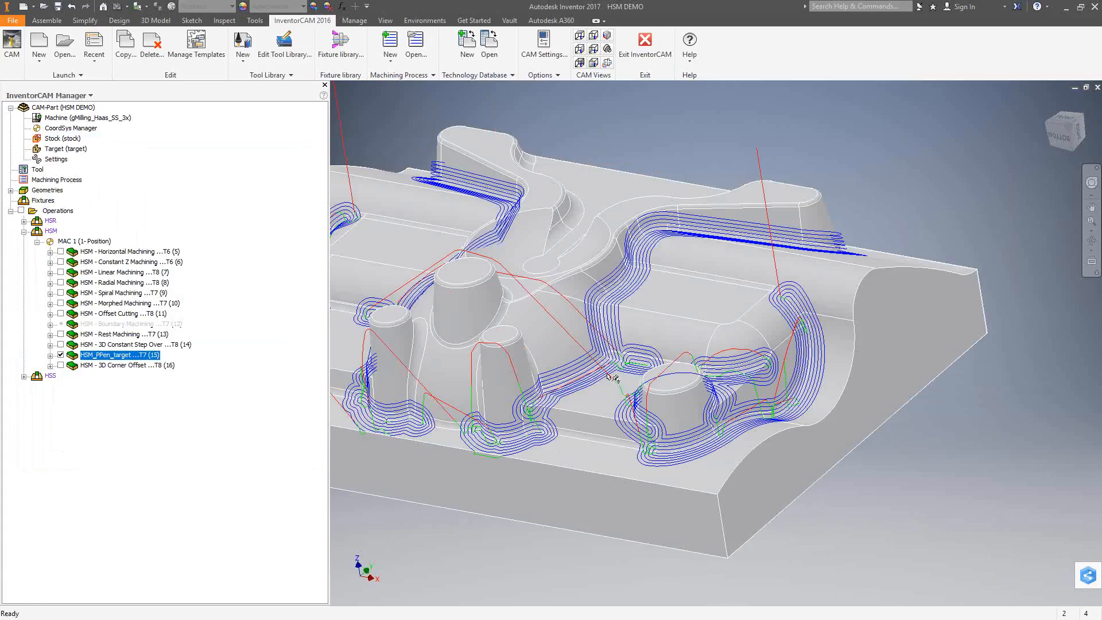
{"action": "left_click", "coordinate": [61, 355]}
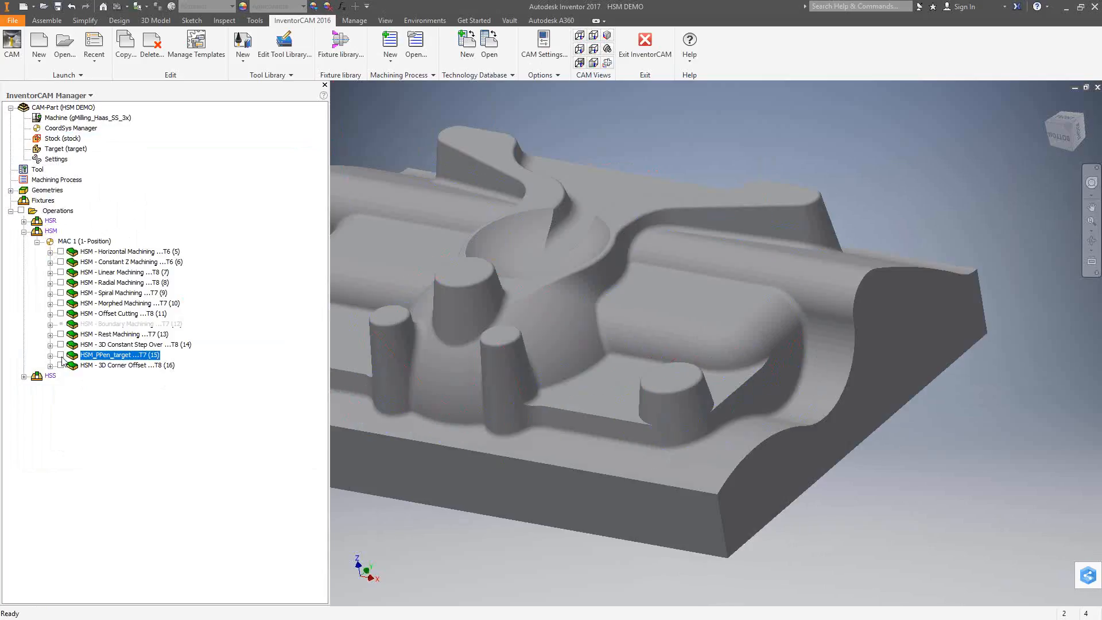
Step: Open the HSM 3D Corner Offset operation, review its constraint boundaries, pencil passes and pass settings, and close it
{"action": "double_click", "coordinate": [91, 365]}
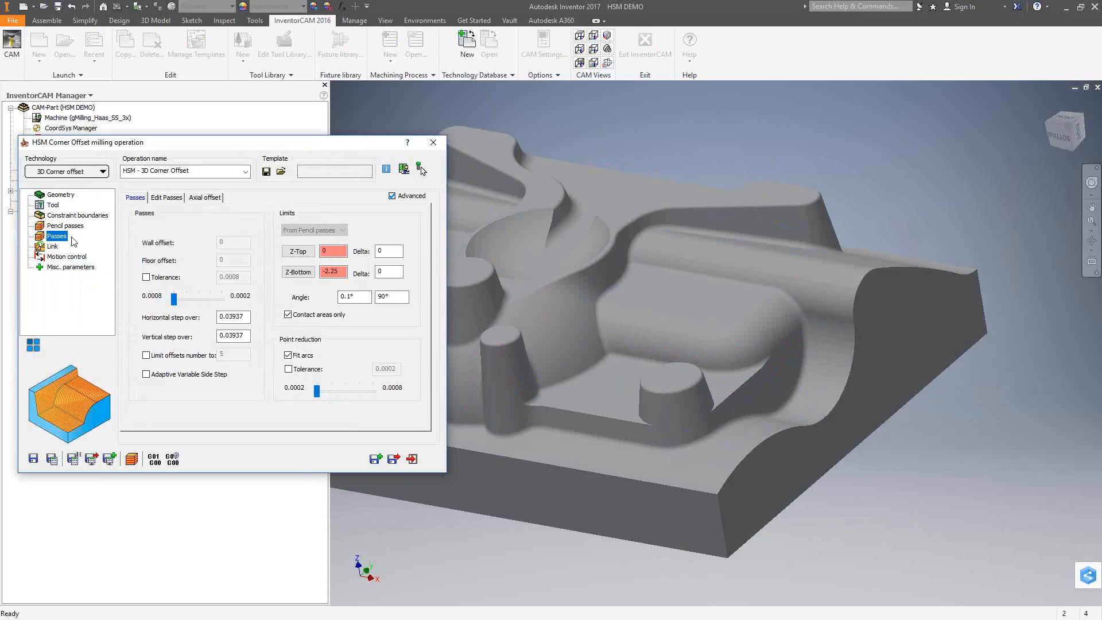
{"action": "left_click", "coordinate": [77, 216]}
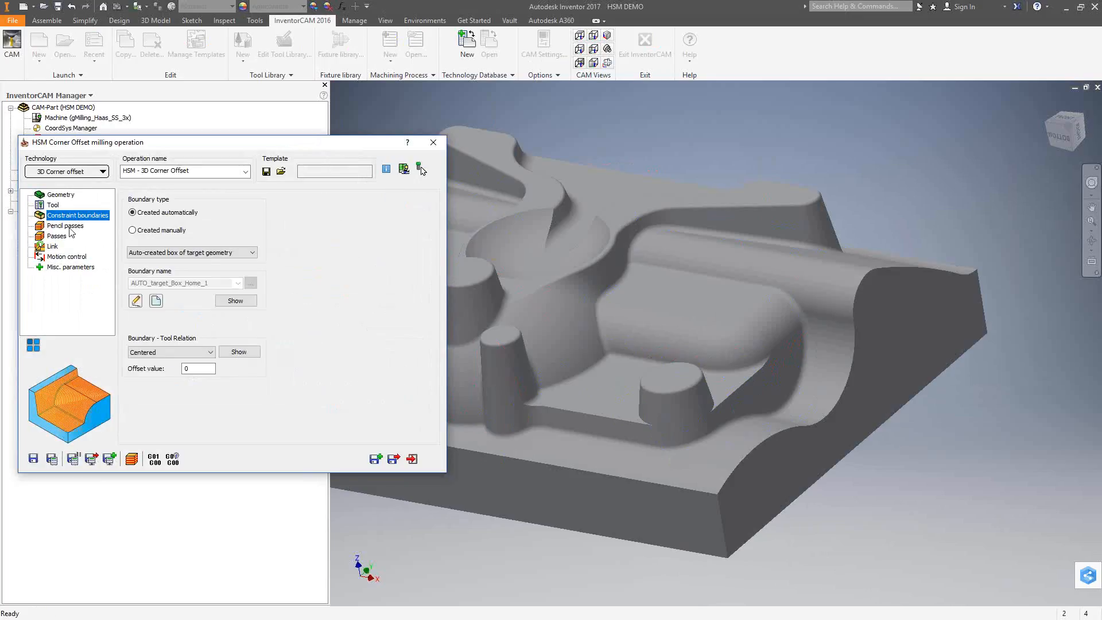
{"action": "left_click", "coordinate": [69, 228]}
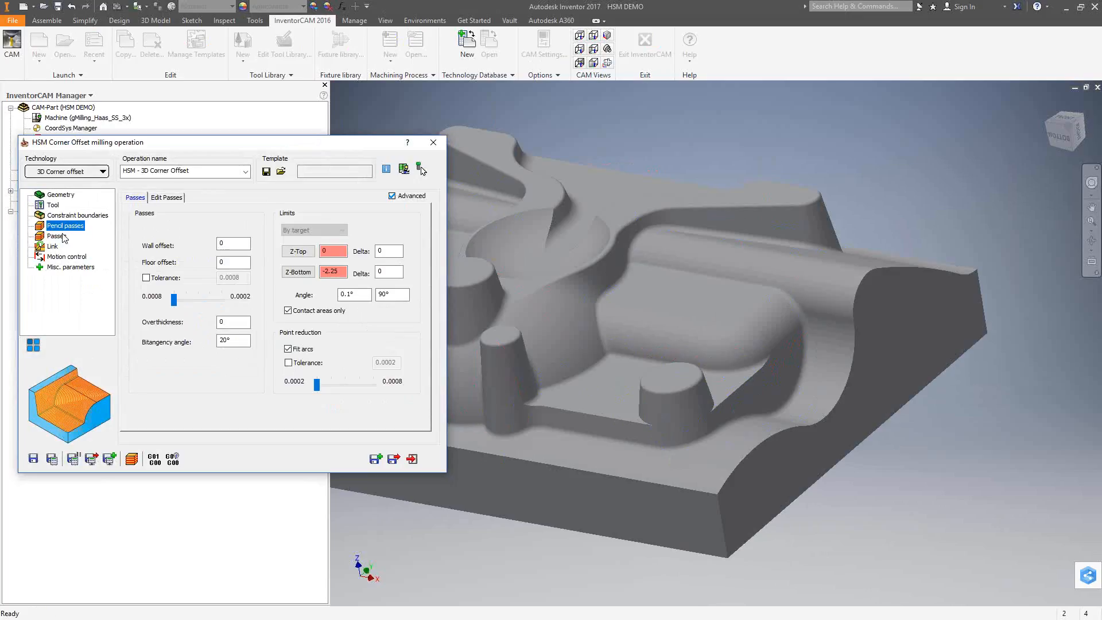
{"action": "left_click", "coordinate": [59, 236]}
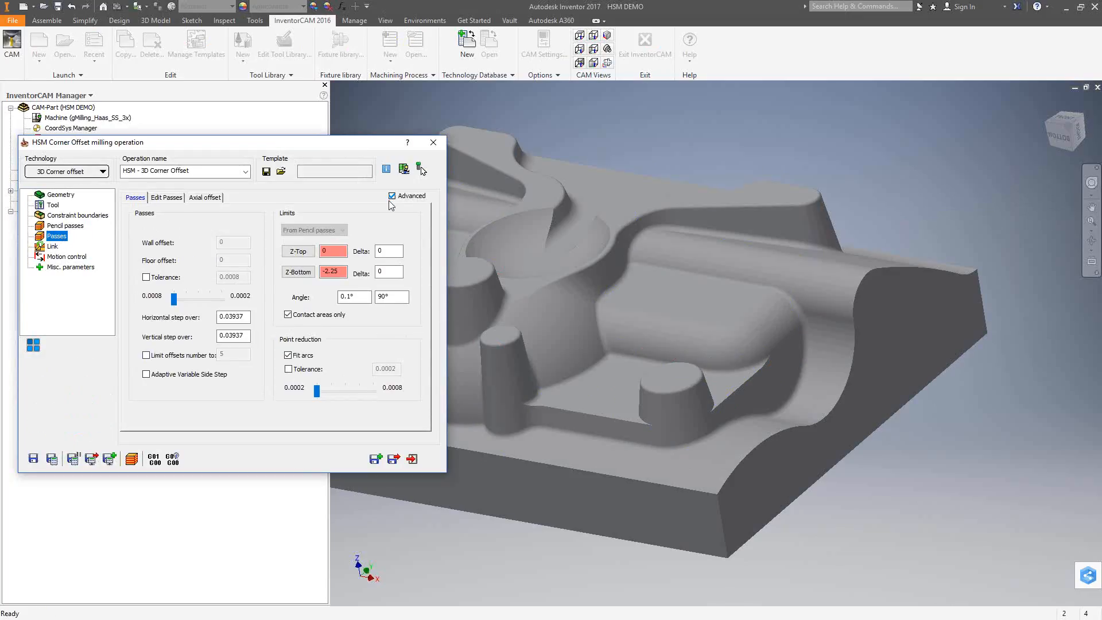
{"action": "left_click", "coordinate": [433, 142]}
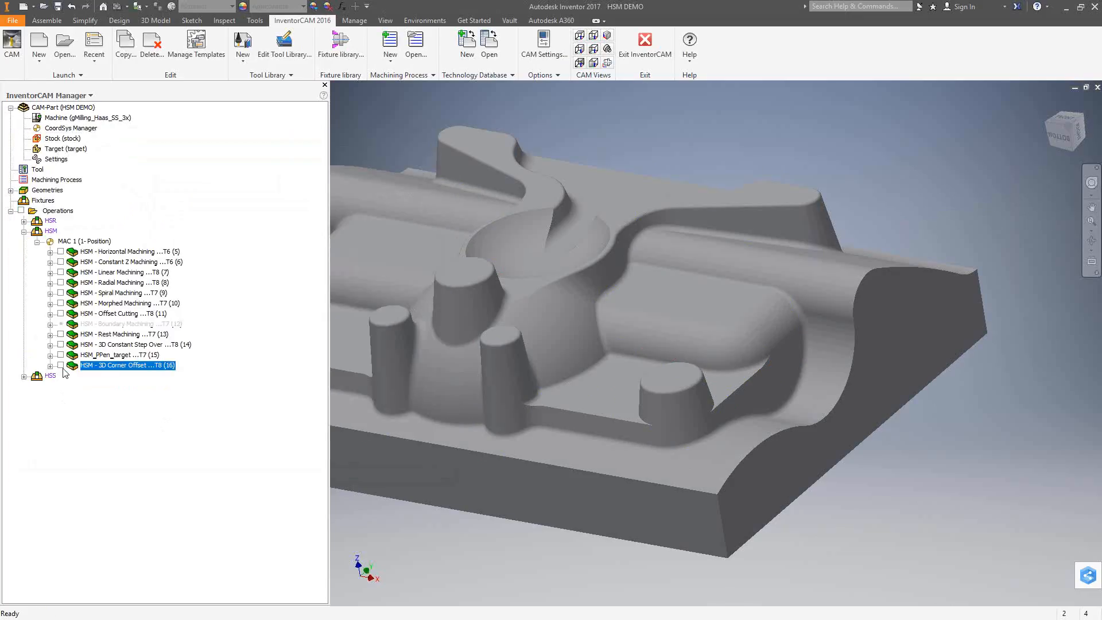
Step: Display the 3D Corner Offset toolpath on the part, inspect it and hide it again
{"action": "left_click", "coordinate": [60, 365]}
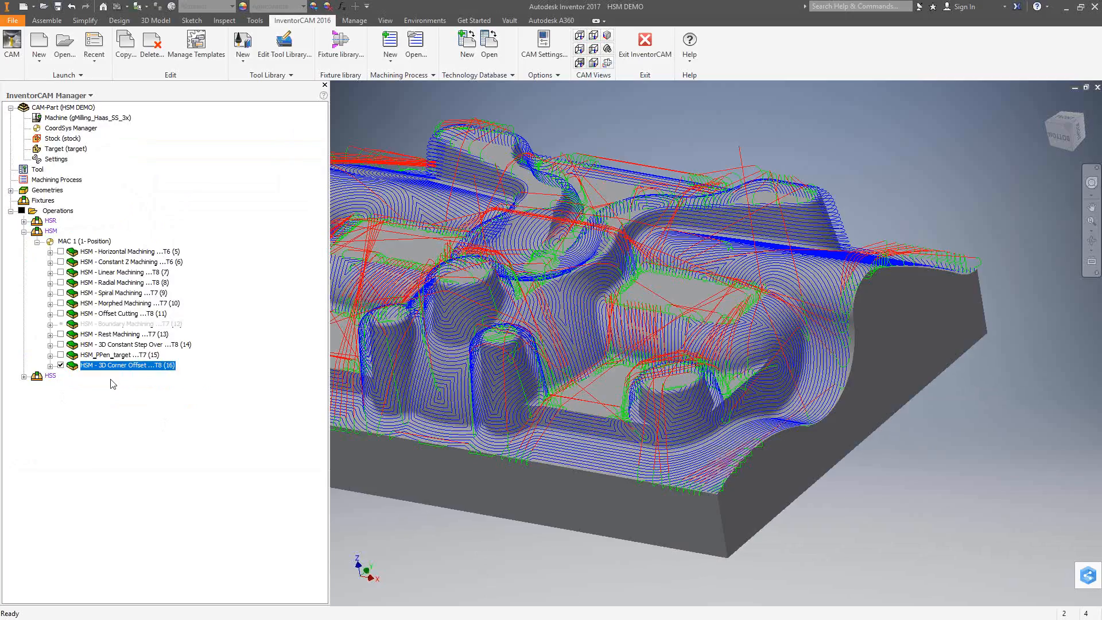
{"action": "left_click", "coordinate": [61, 365]}
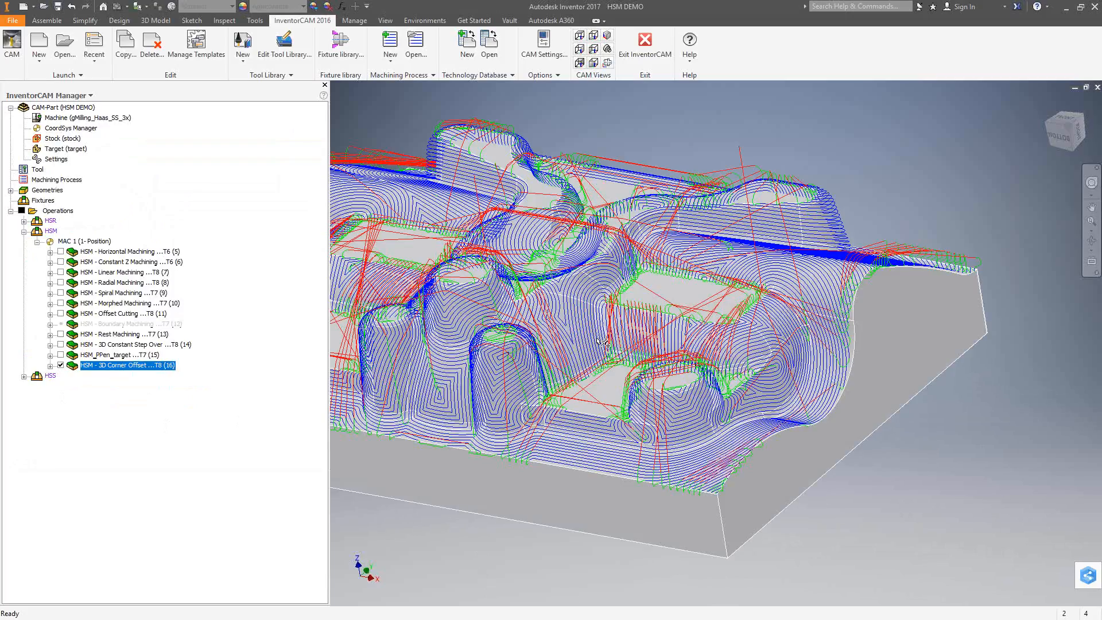
{"action": "left_click", "coordinate": [60, 365]}
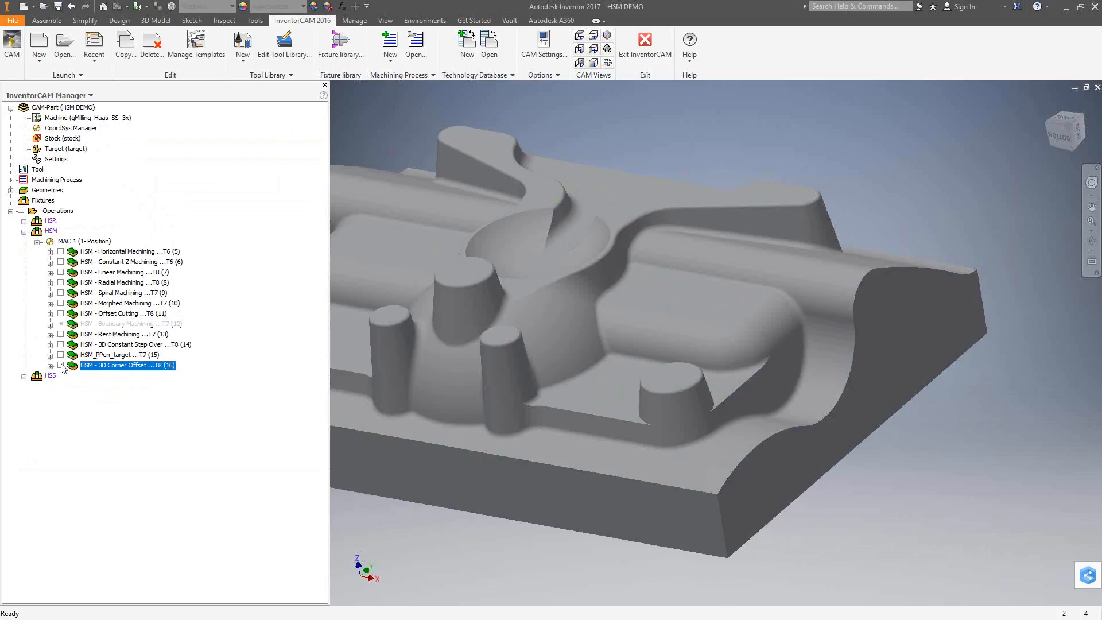
{"action": "scroll", "coordinate": [935, 465], "scroll_direction": "up", "scroll_amount": 4}
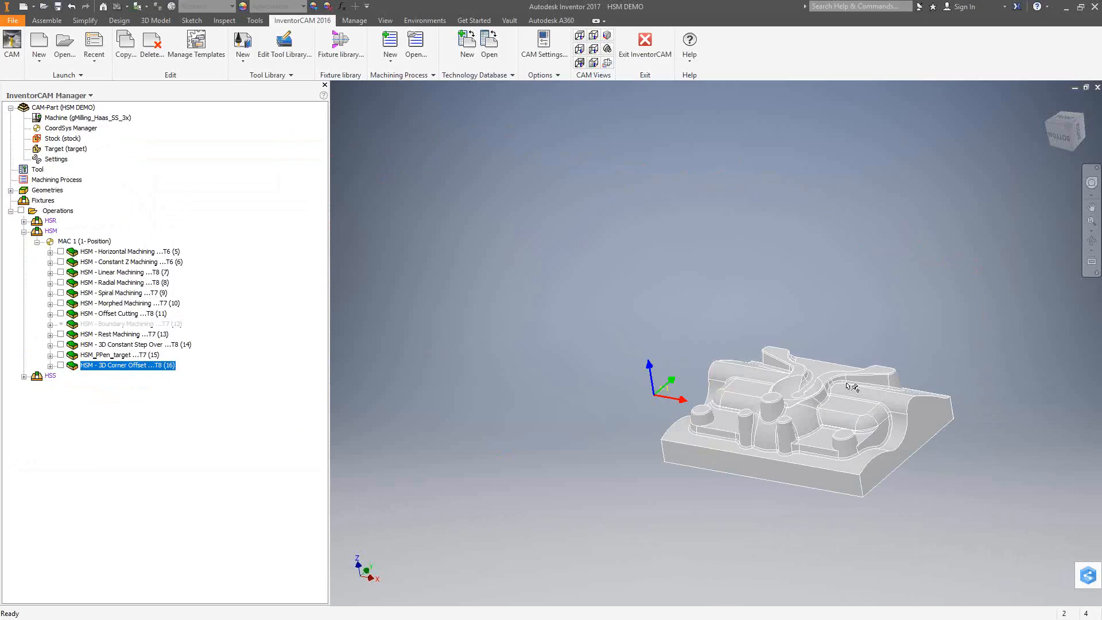
{"action": "middle_click_drag", "start_coordinate": [846, 384], "coordinate": [723, 237]}
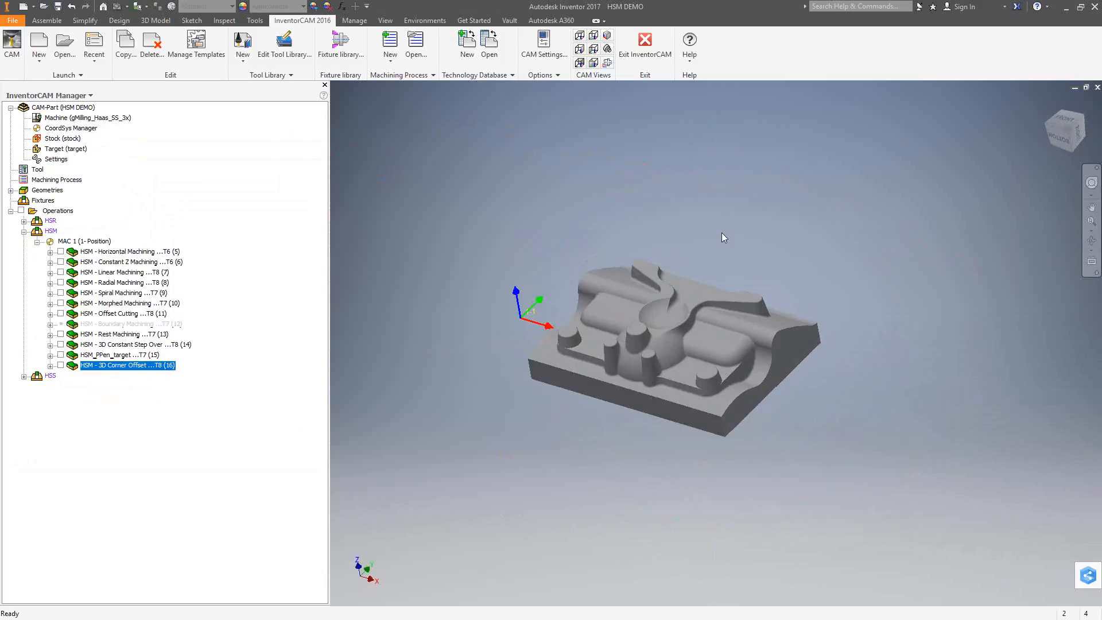